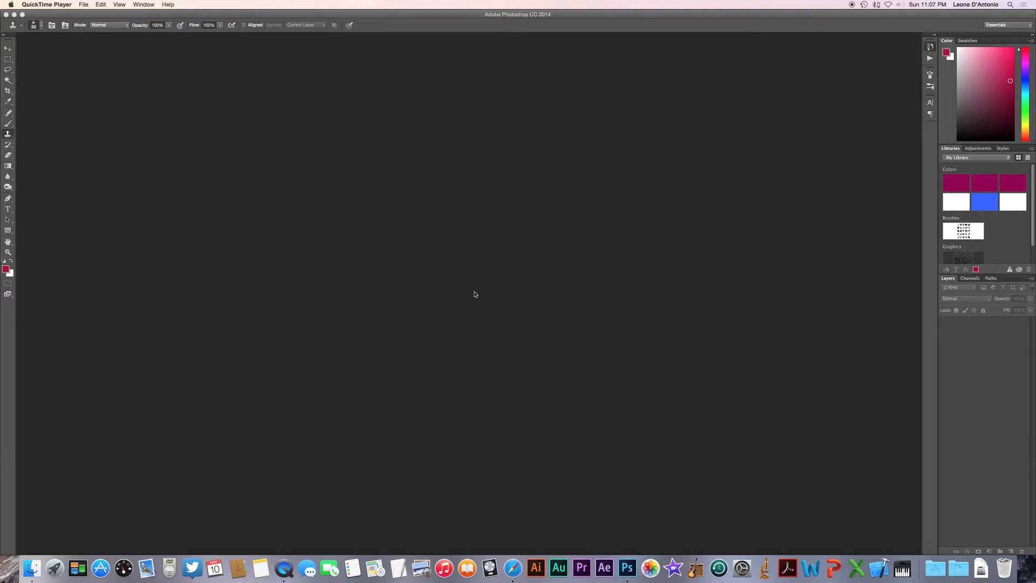
pyautogui.press('super+Tab')
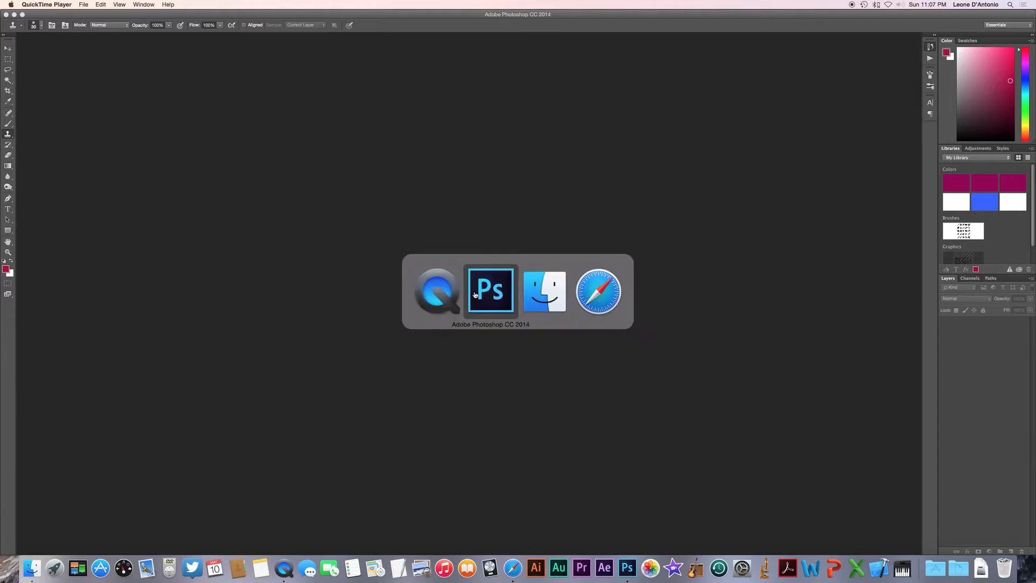
pyautogui.press('super+Tab')
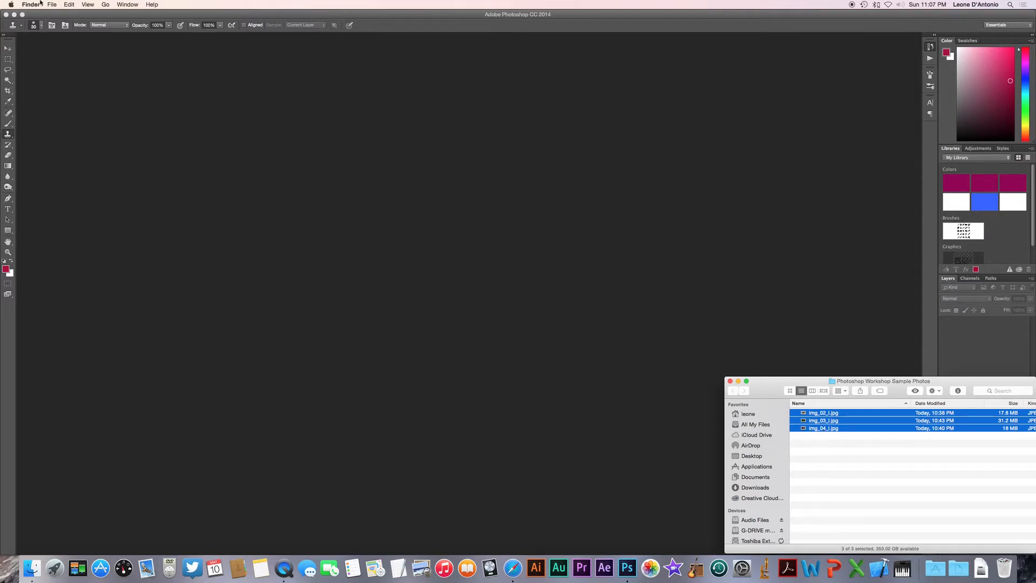
pyautogui.click(151, 89)
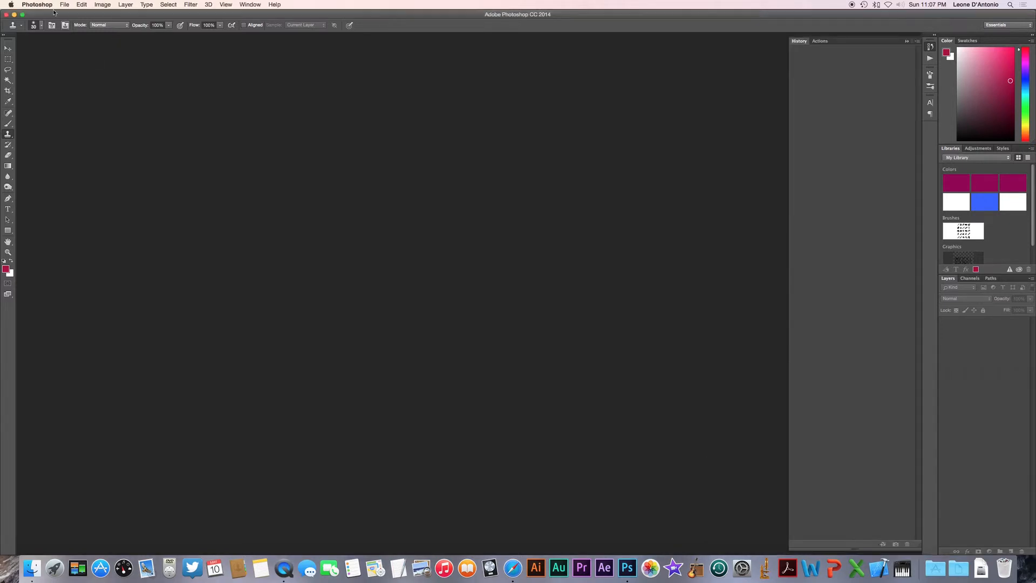
pyautogui.click(69, 3)
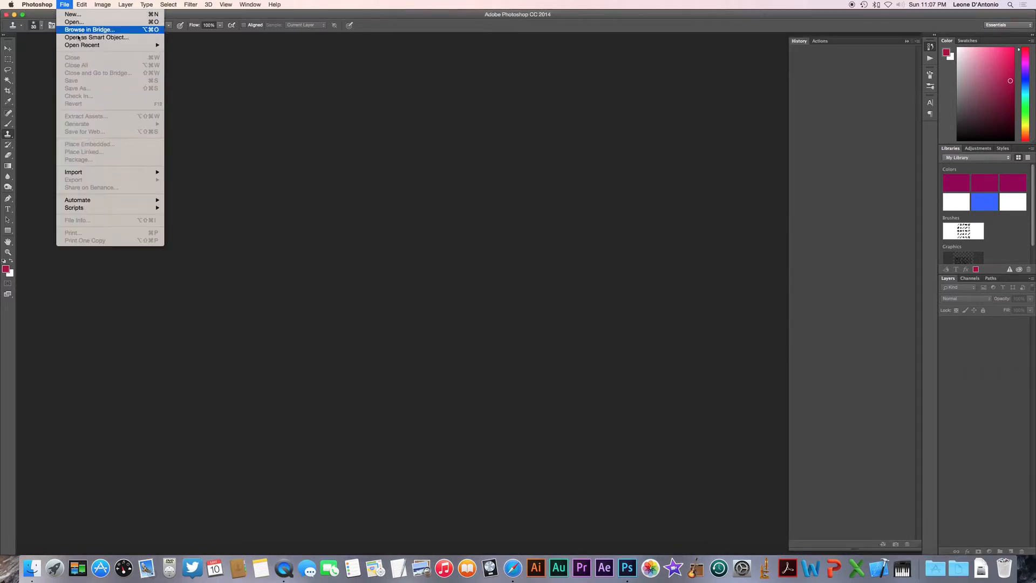
pyautogui.moveTo(77, 47)
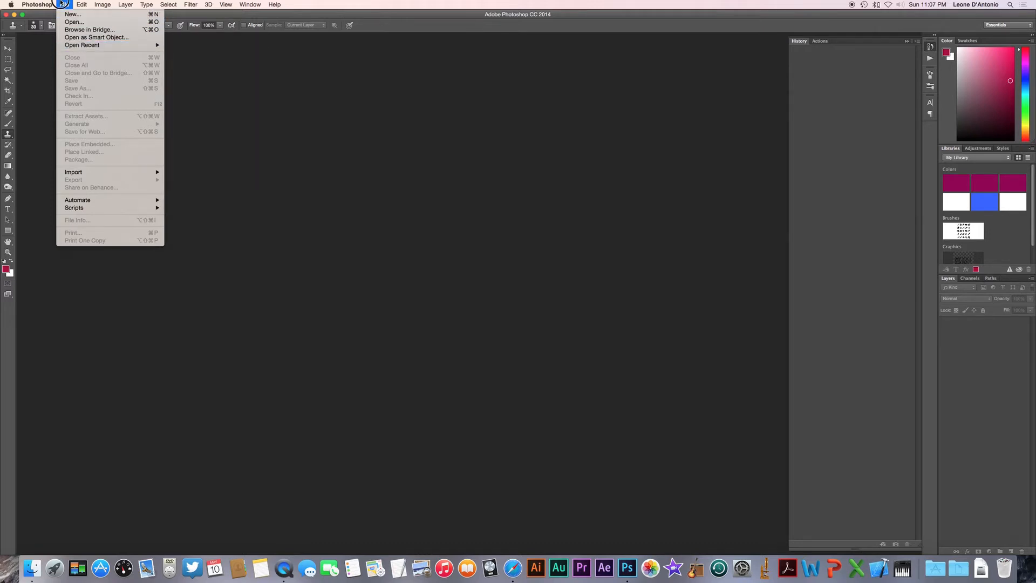
pyautogui.click(62, 3)
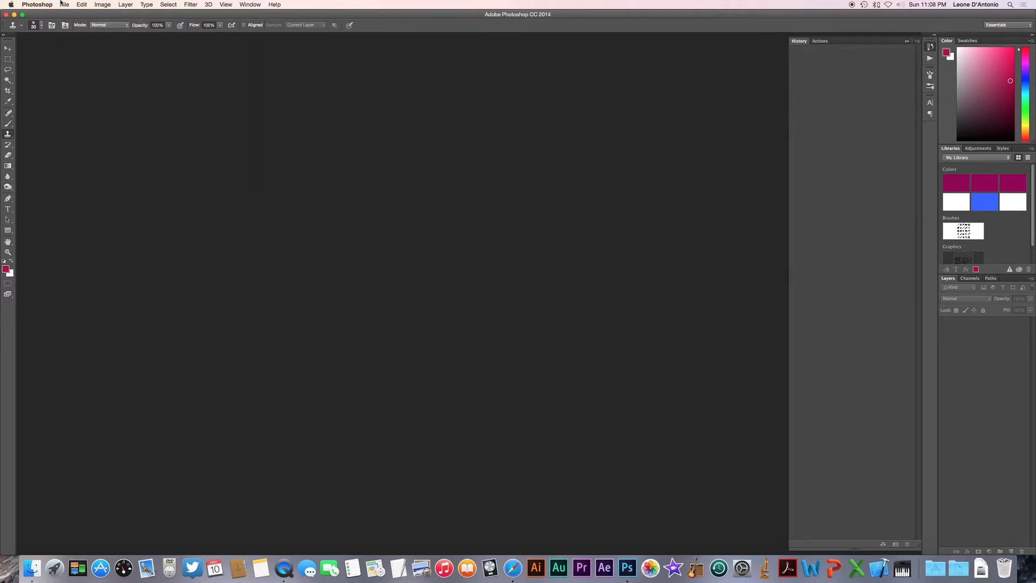
# Step: Open img_02_l.jpg, img_03_l.jpg and img_04_l.jpg from the Finder in Photoshop and bring img_04_l.jpg to the front
pyautogui.press('super+Tab')
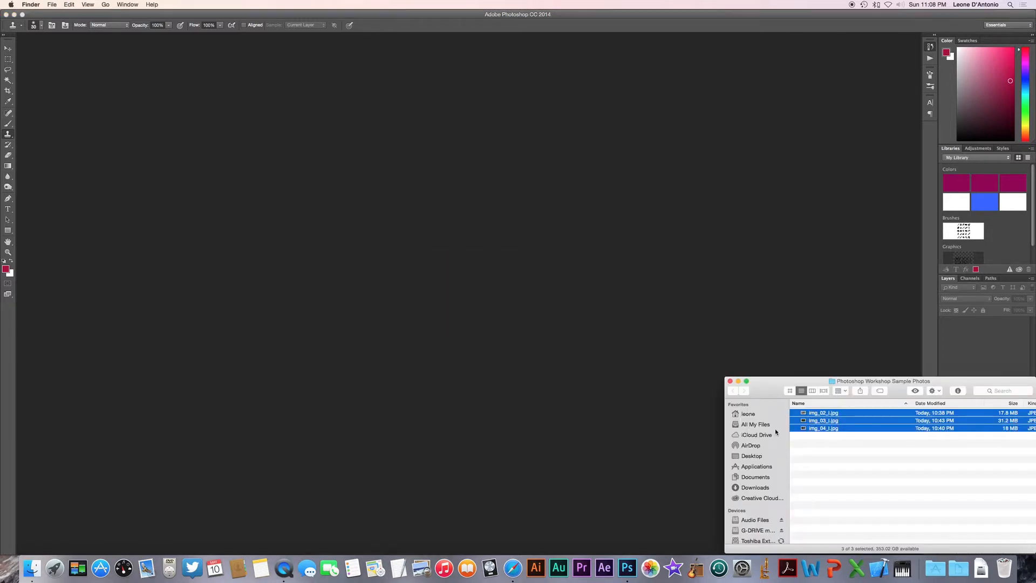
pyautogui.moveTo(812, 428); pyautogui.dragTo(629, 571)
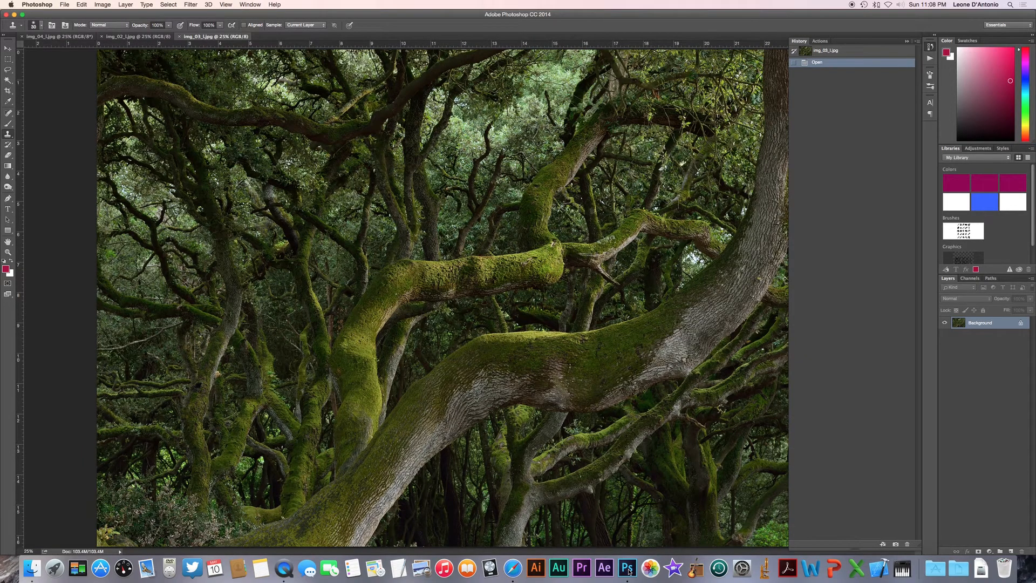
pyautogui.click(79, 38)
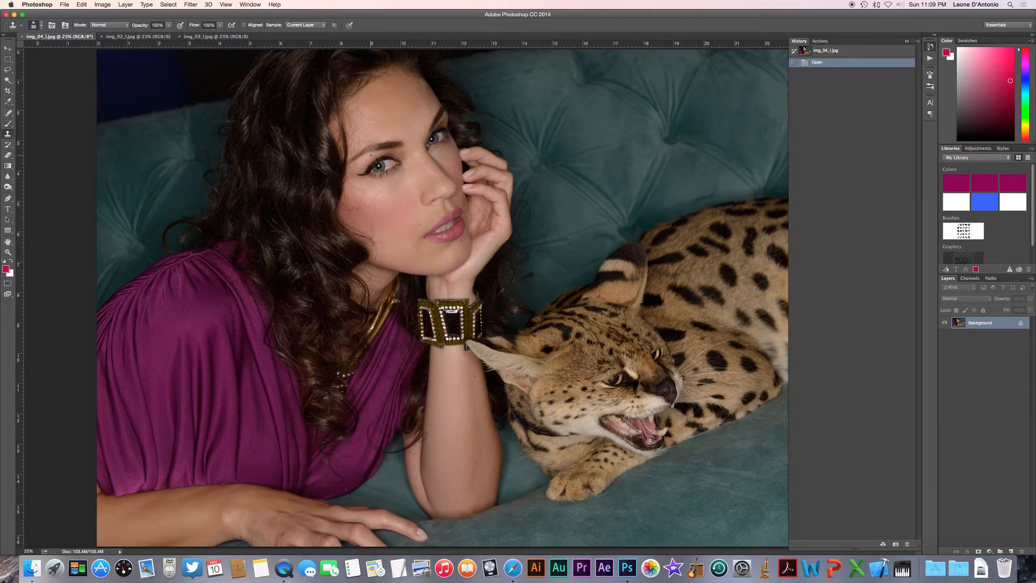
# Step: Convert the portrait photo to the Working RGB - sRGB IEC61966-2.1 color profile
pyautogui.click(79, 4)
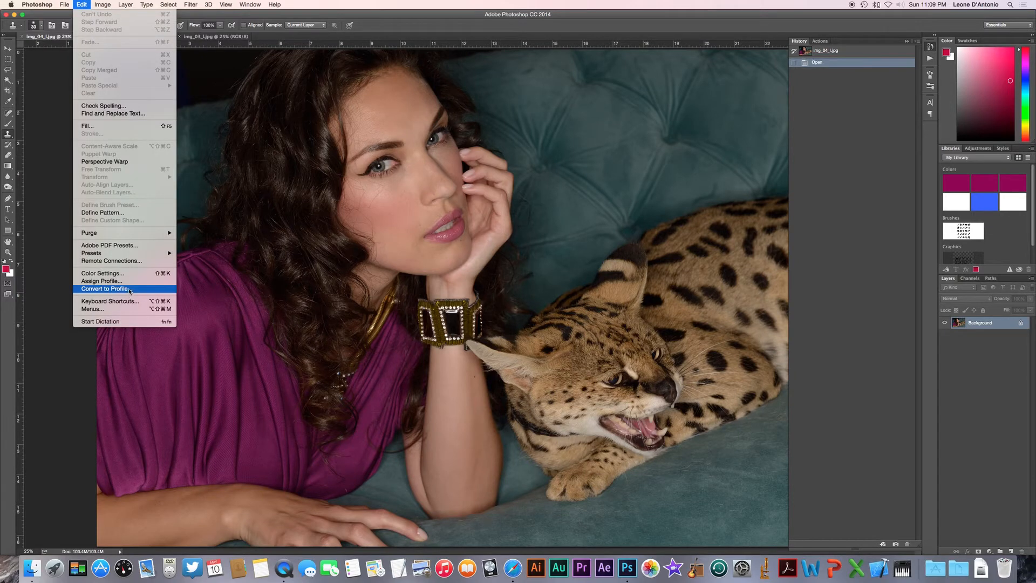
pyautogui.click(104, 289)
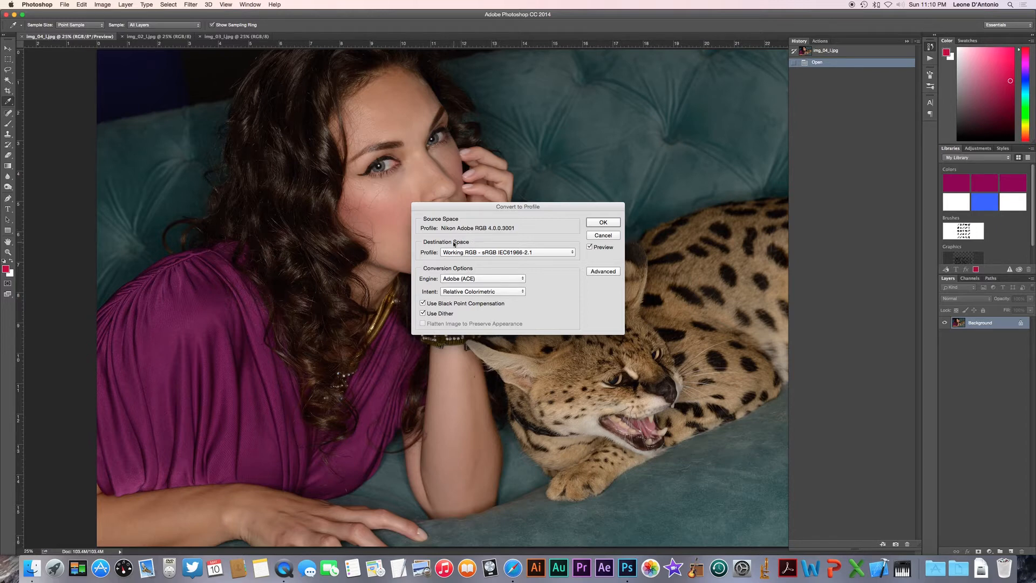
pyautogui.click(502, 253)
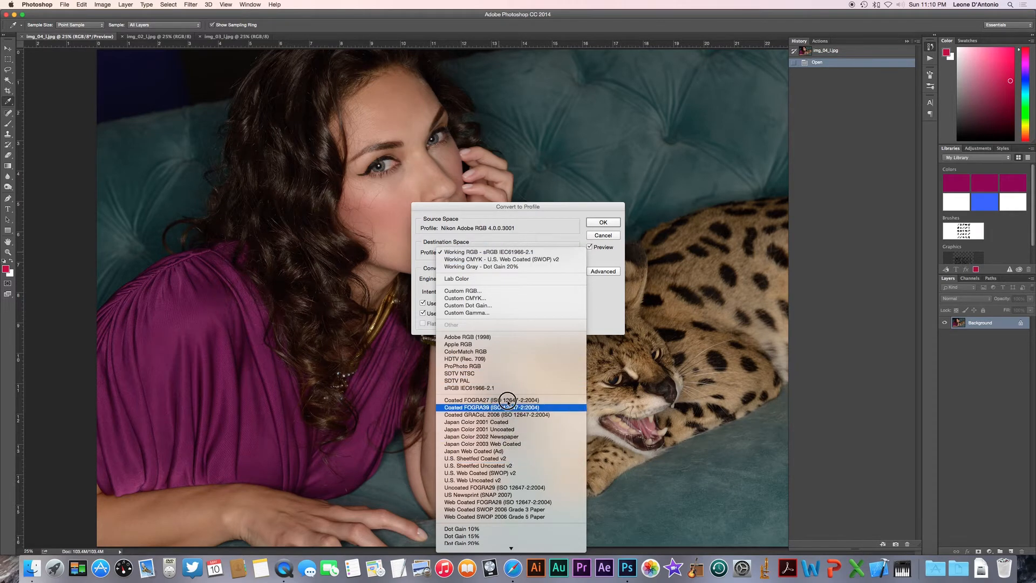
pyautogui.click(507, 252)
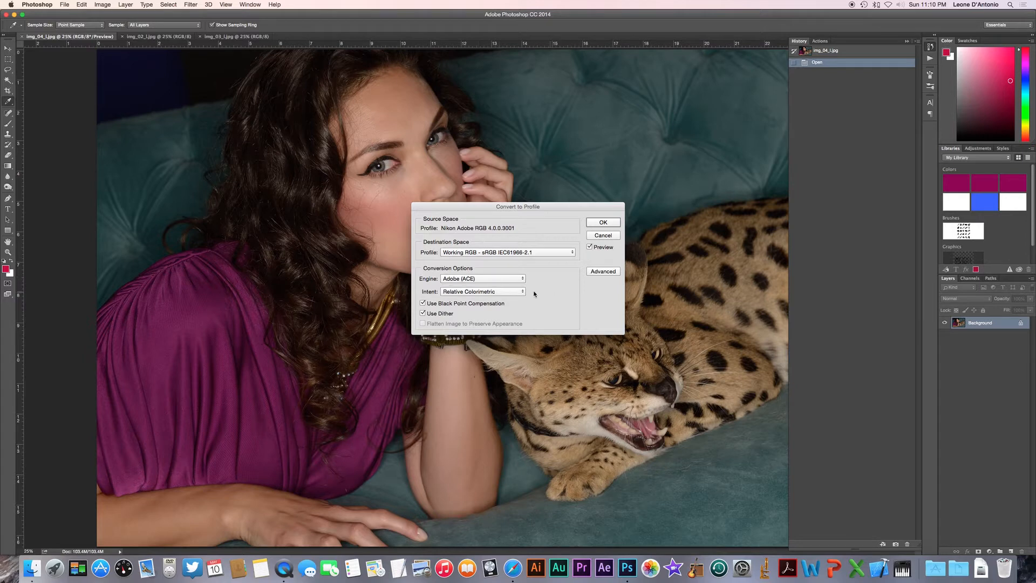
pyautogui.click(603, 222)
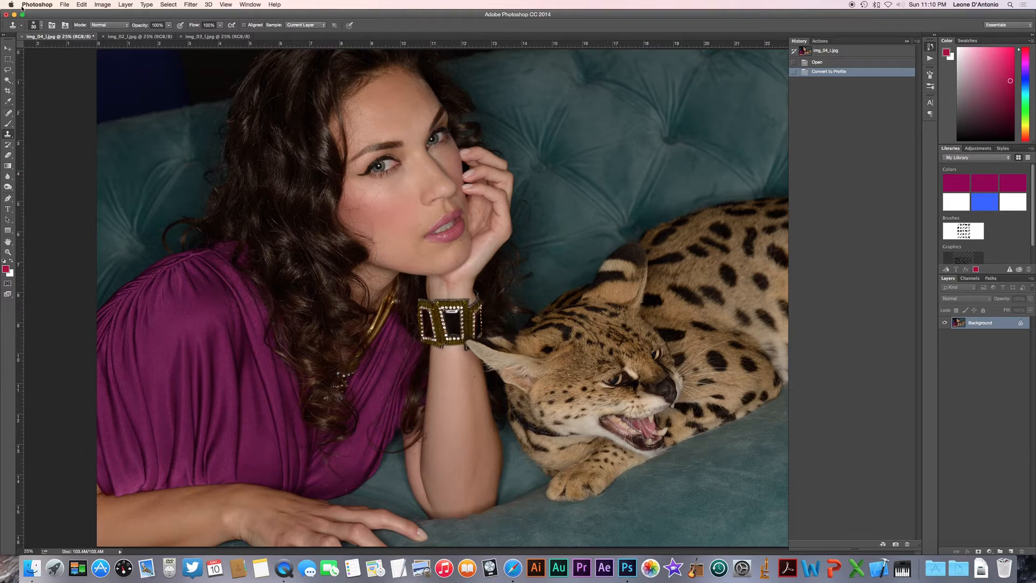
# Step: Start a Levels adjustment on the photo, set the highlight input level to 210, and compare it with the original
pyautogui.click(103, 4)
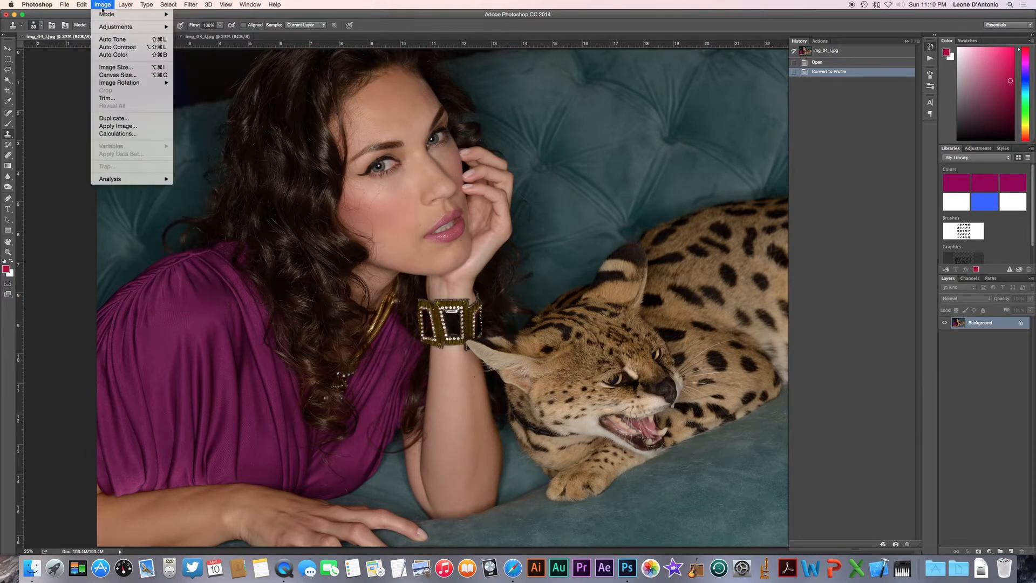
pyautogui.moveTo(104, 28)
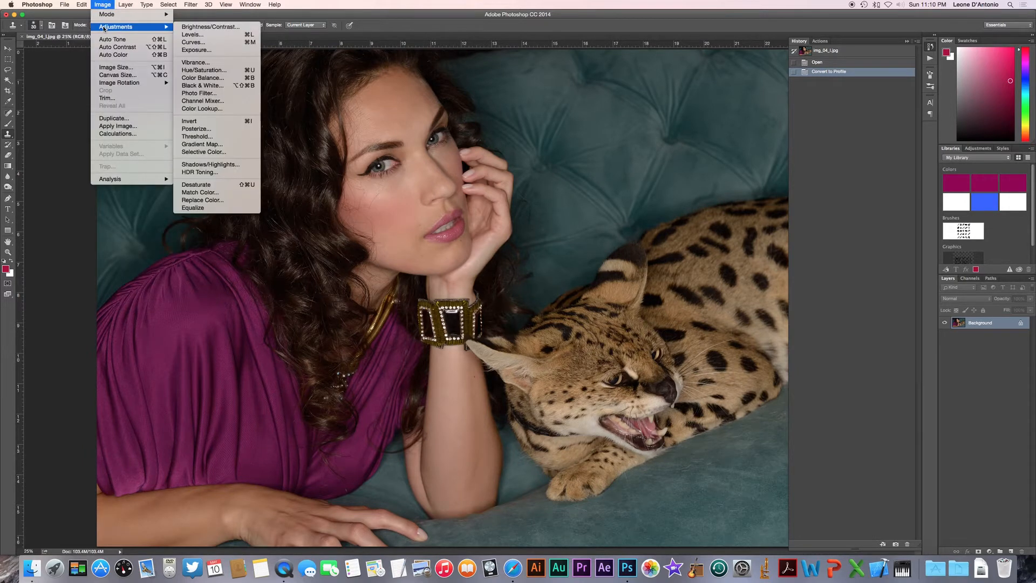
pyautogui.click(210, 34)
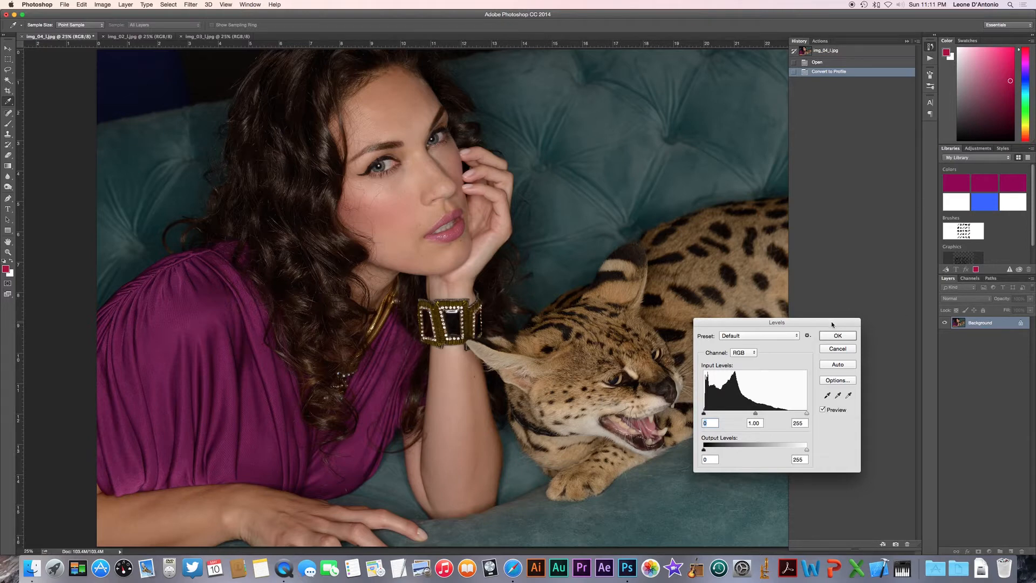
pyautogui.moveTo(833, 322); pyautogui.dragTo(696, 164)
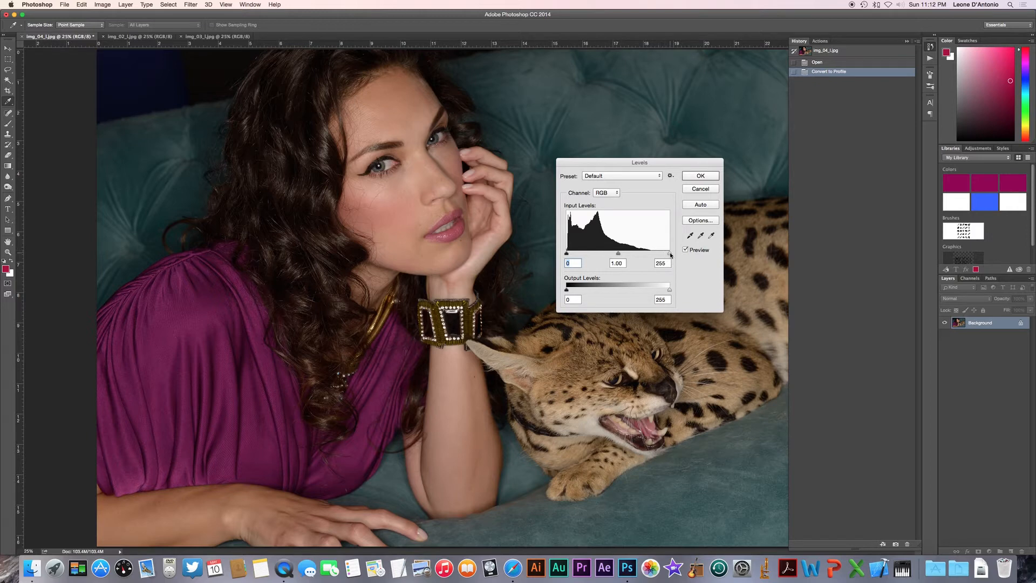
pyautogui.moveTo(671, 255); pyautogui.dragTo(651, 255)
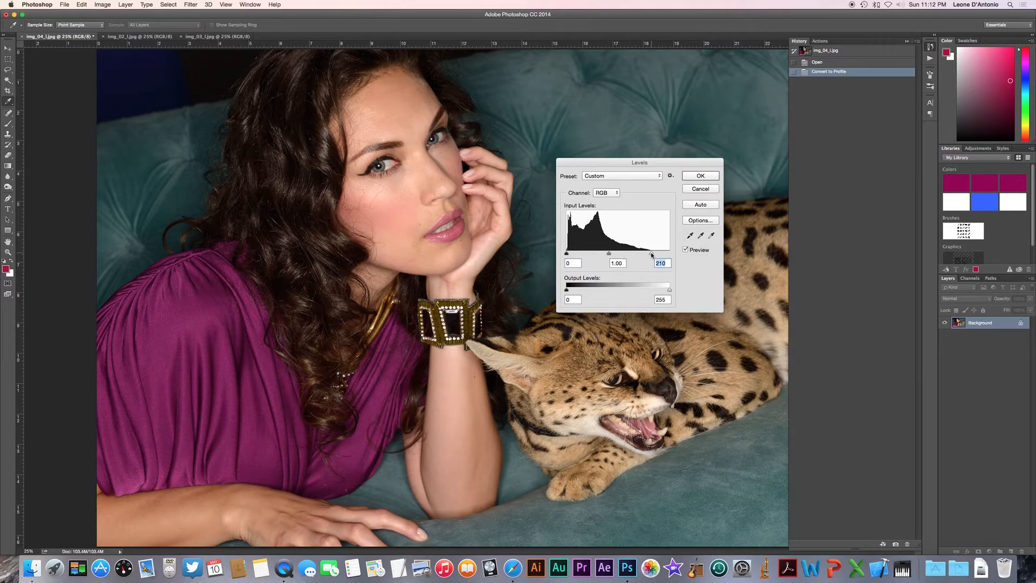
pyautogui.click(686, 250)
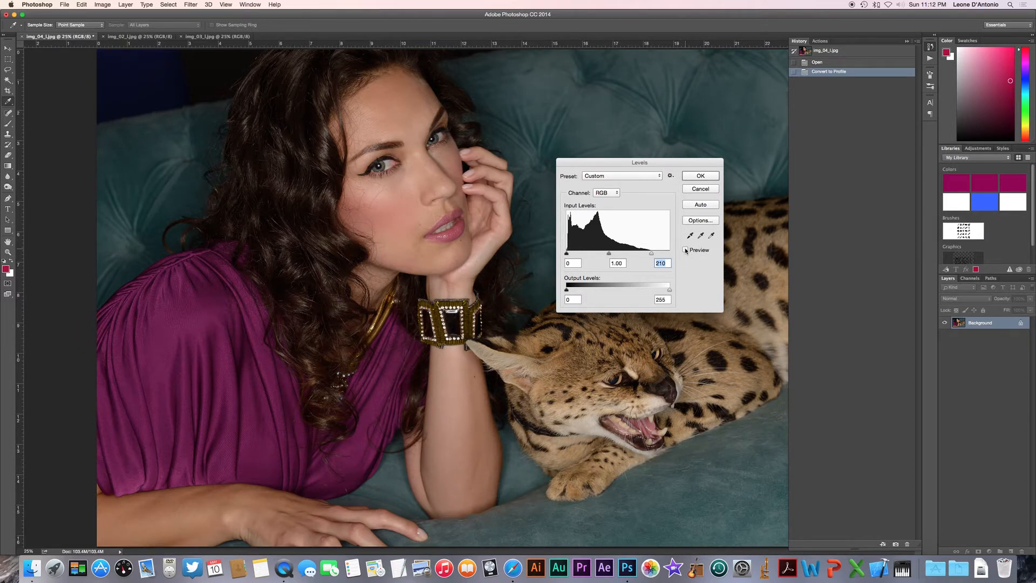
pyautogui.click(686, 250)
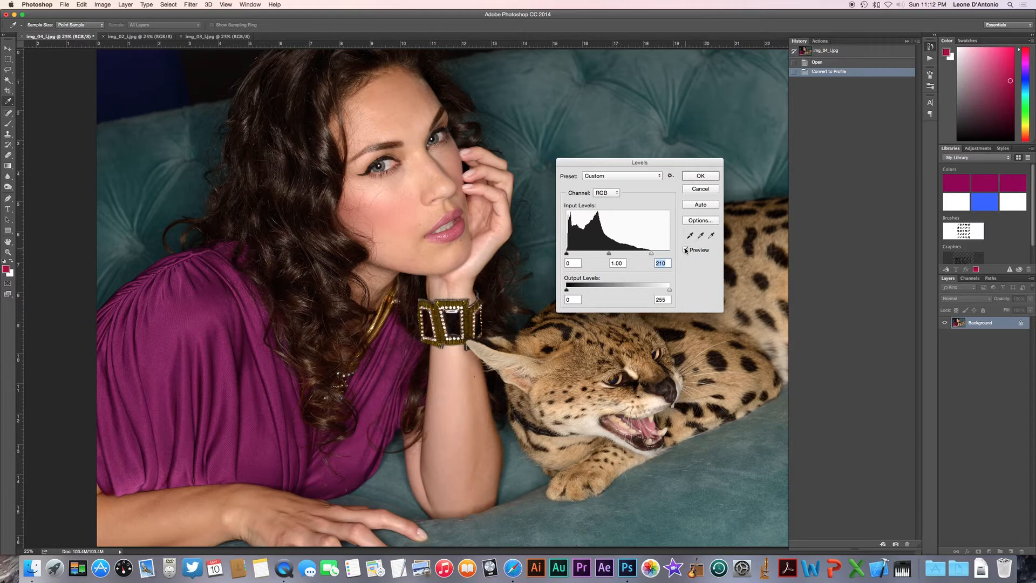
# Step: Try a higher shadow input level in Levels and return it to 0
pyautogui.click(568, 254)
pyautogui.moveTo(568, 255); pyautogui.dragTo(574, 254)
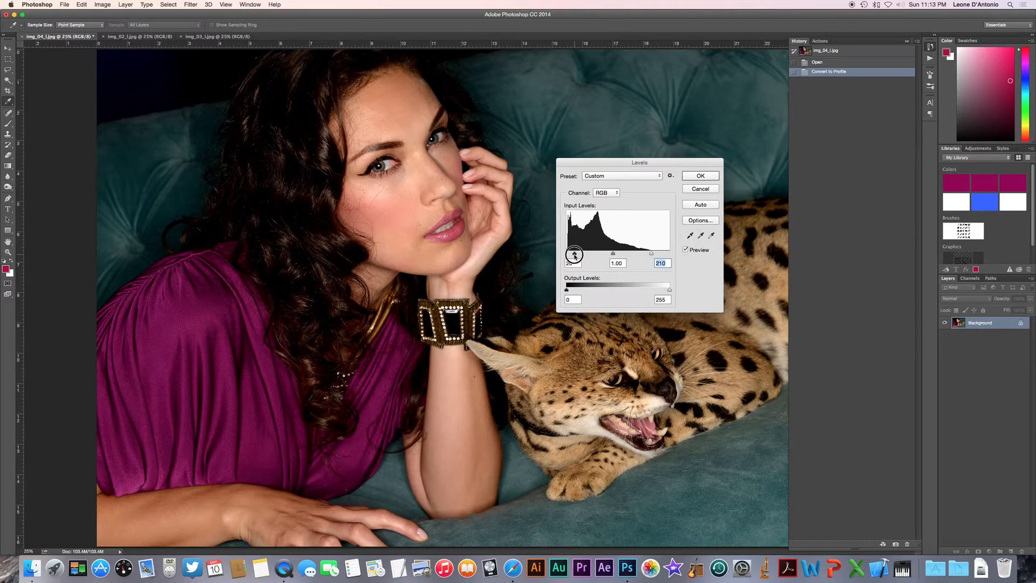
pyautogui.moveTo(574, 253); pyautogui.dragTo(548, 254)
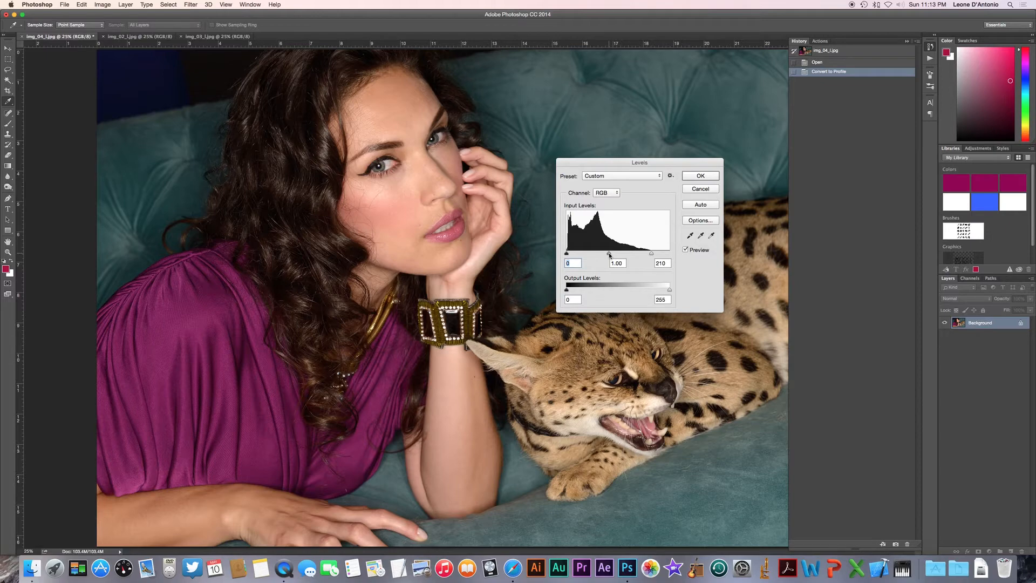
# Step: Try several midtone input levels in the Levels adjustment and settle on 1.09
pyautogui.moveTo(609, 254); pyautogui.dragTo(605, 255)
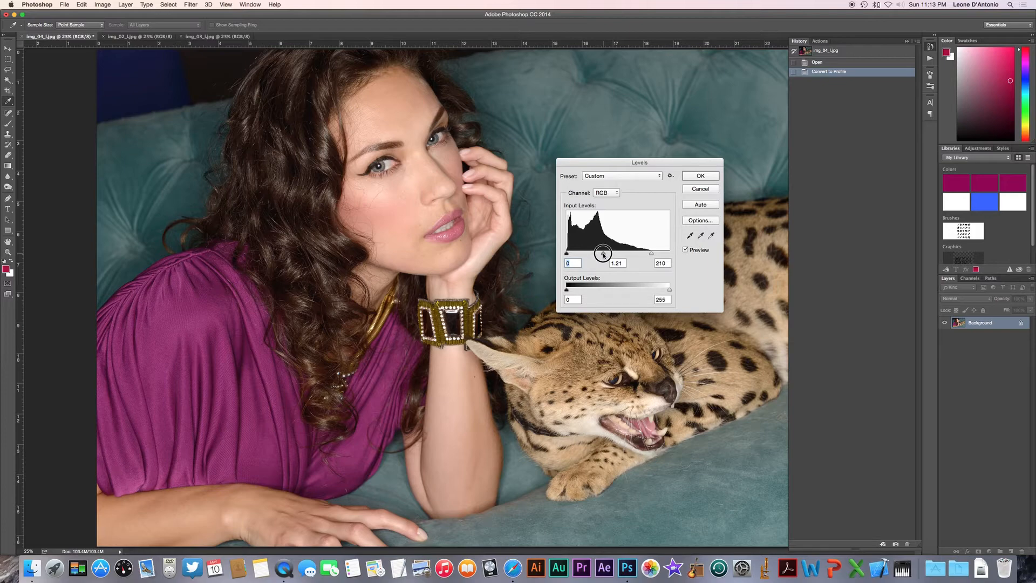
pyautogui.moveTo(603, 255); pyautogui.dragTo(608, 256)
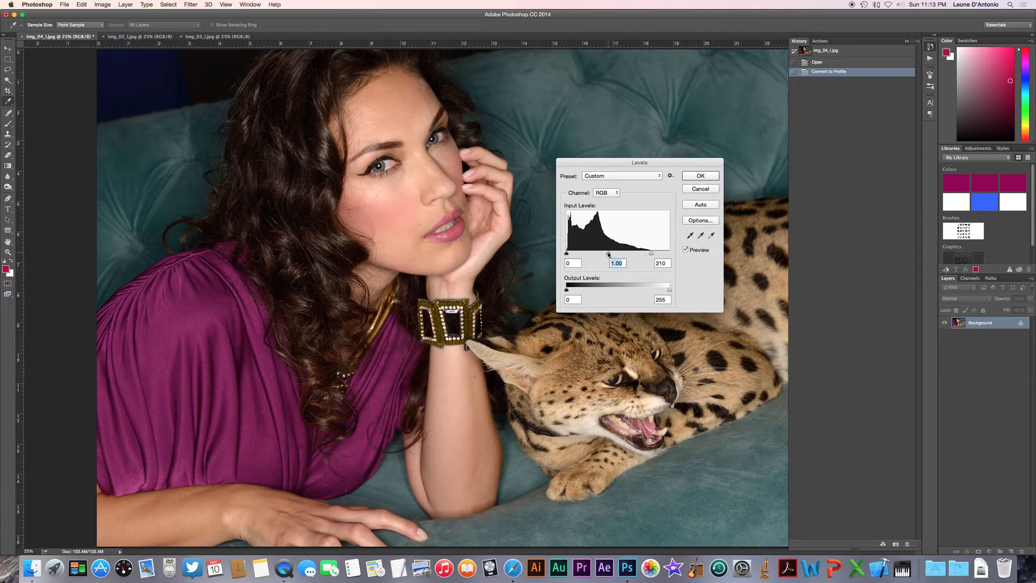
pyautogui.moveTo(609, 254); pyautogui.dragTo(607, 255)
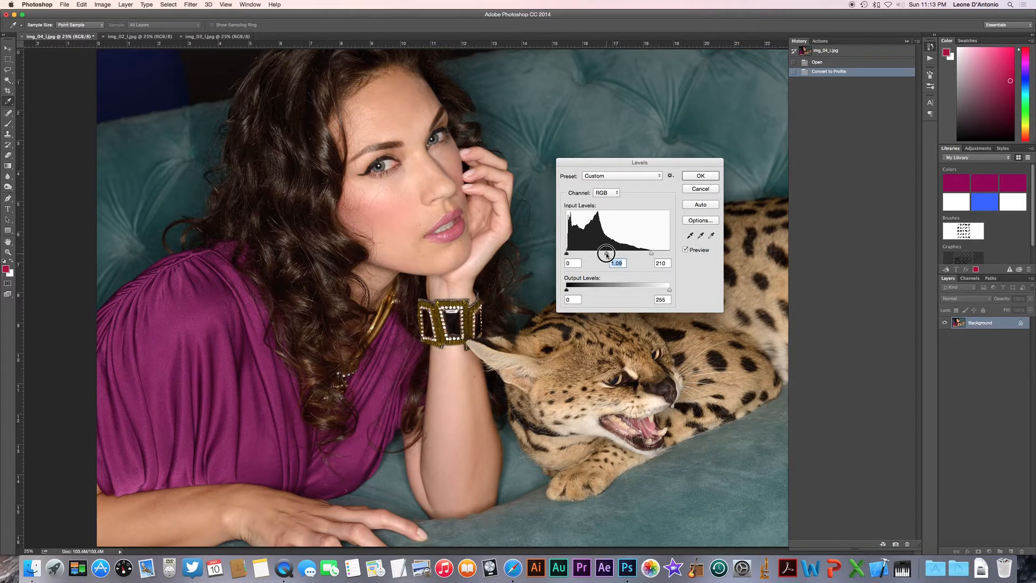
pyautogui.moveTo(607, 254); pyautogui.dragTo(590, 257)
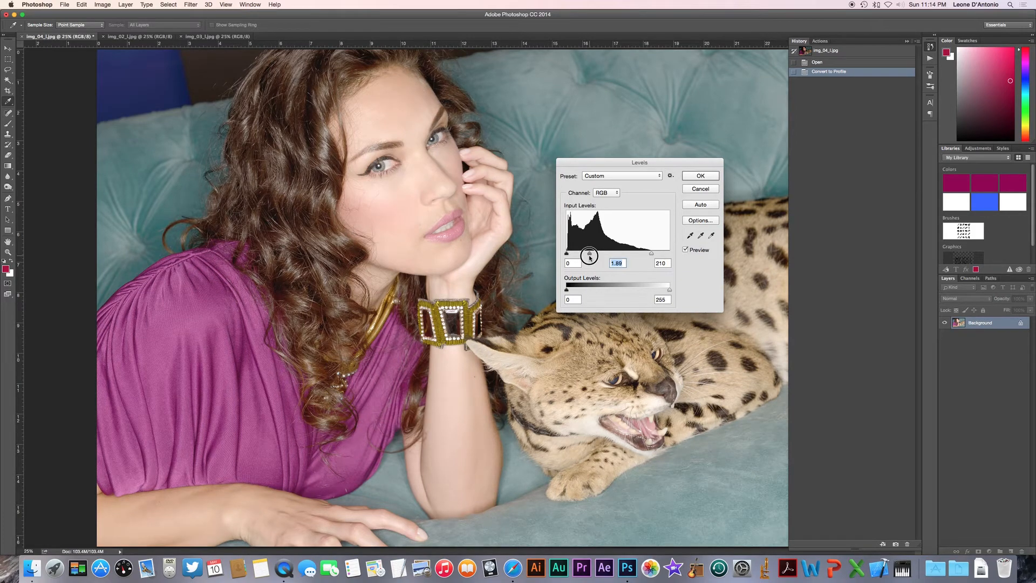
pyautogui.moveTo(590, 257); pyautogui.dragTo(581, 258)
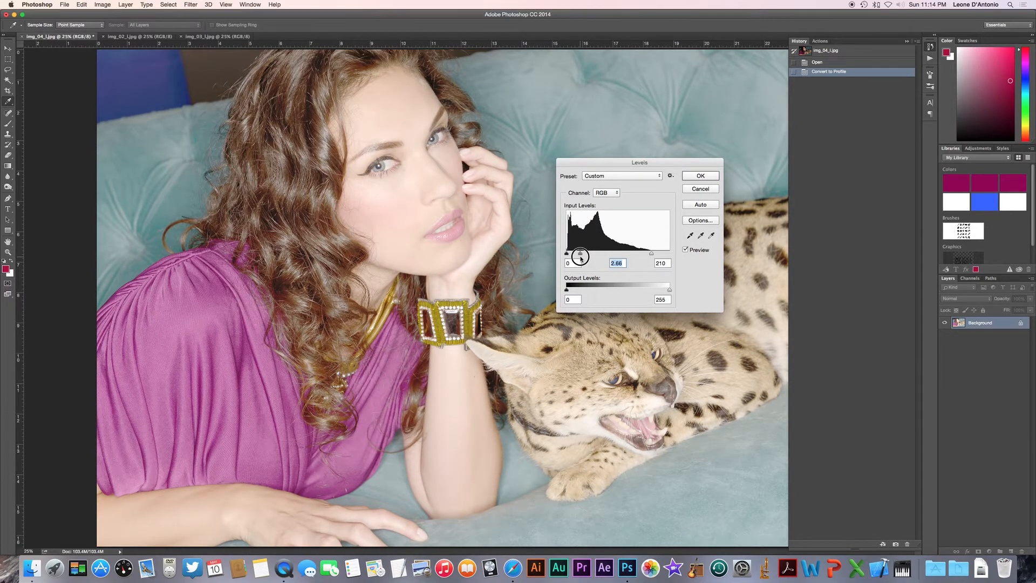
pyautogui.moveTo(581, 258); pyautogui.dragTo(607, 261)
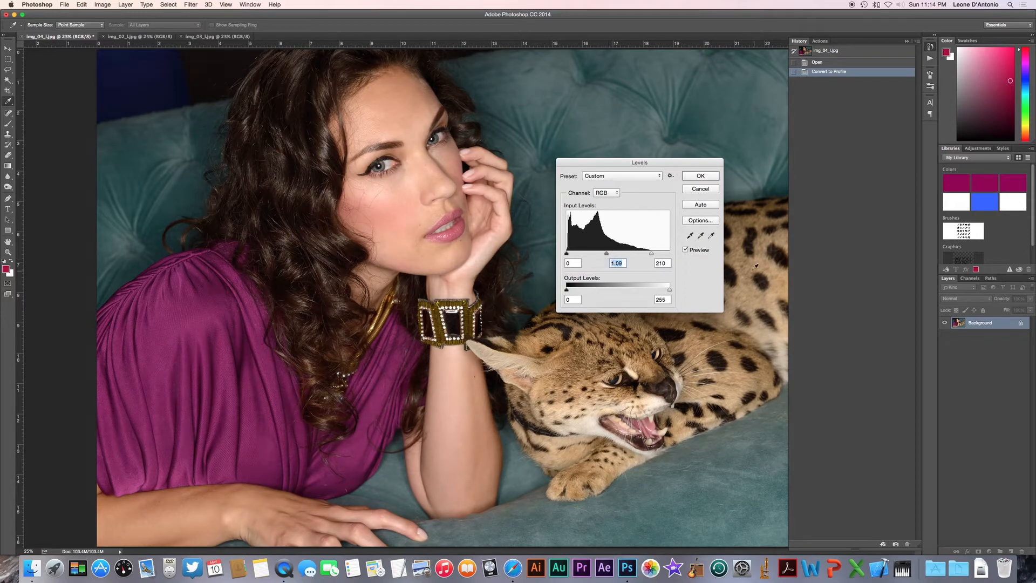
# Step: Compare the photo with and without the Levels adjustment and apply it
pyautogui.click(688, 250)
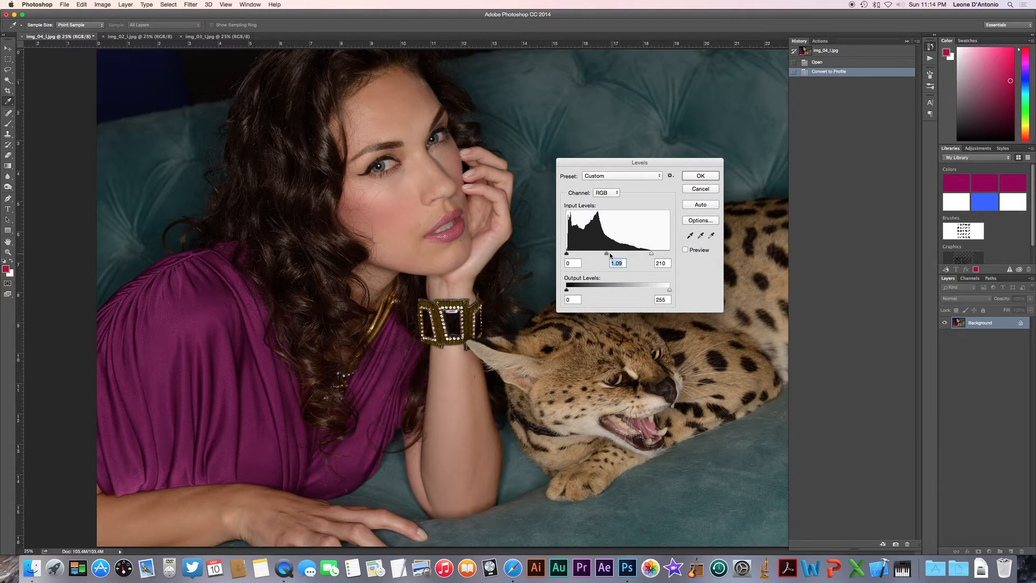
pyautogui.click(685, 251)
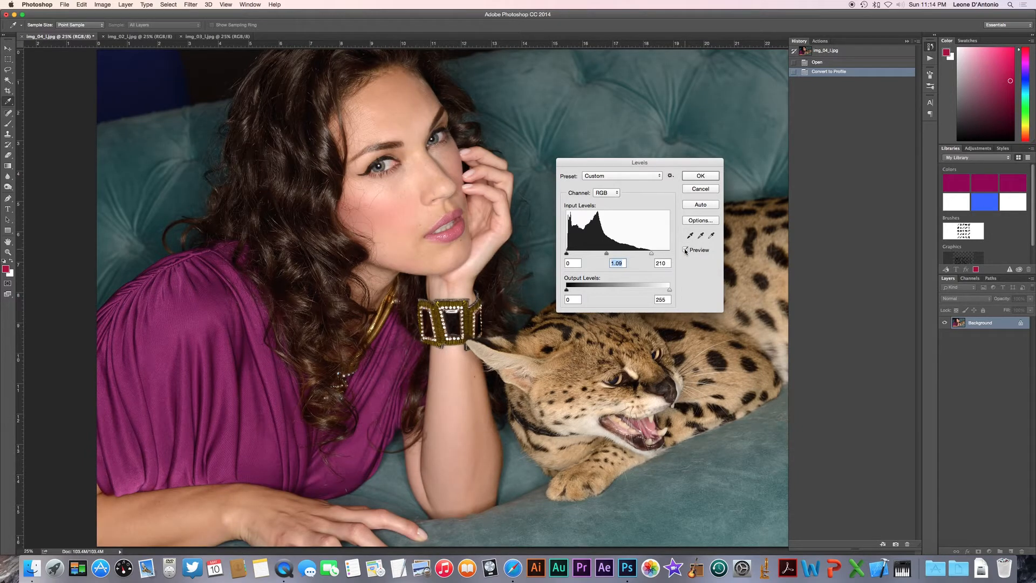
pyautogui.click(701, 177)
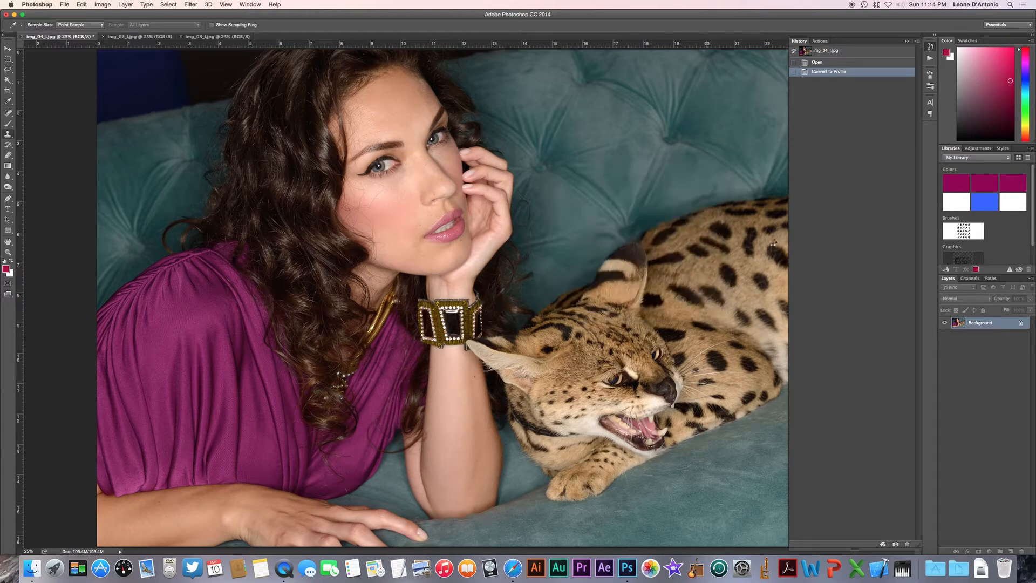
pyautogui.press('s')
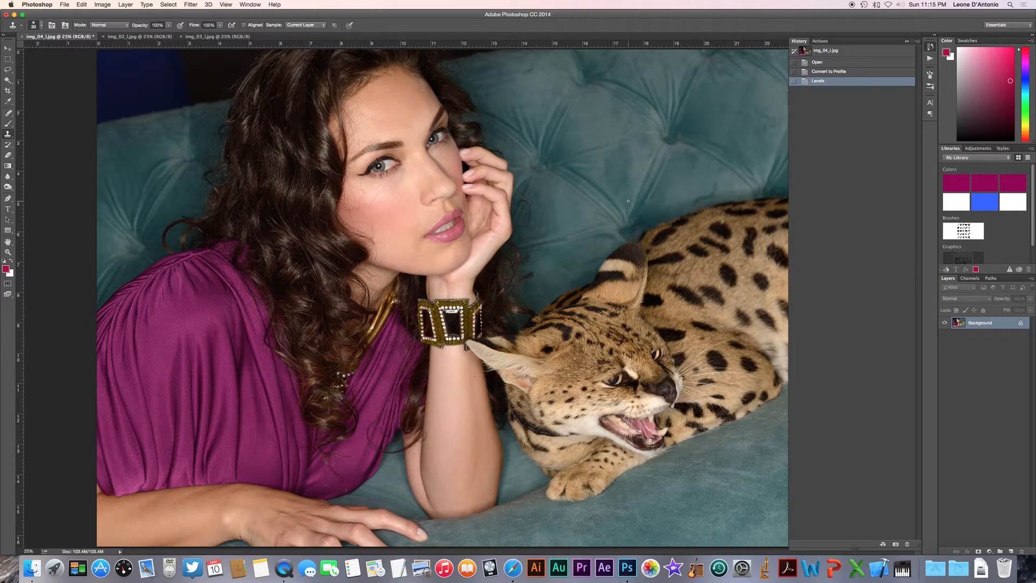
# Step: Start a Hue/Saturation adjustment on the photo, set the saturation to +17, and compare it with the original
pyautogui.click(103, 4)
pyautogui.moveTo(144, 27)
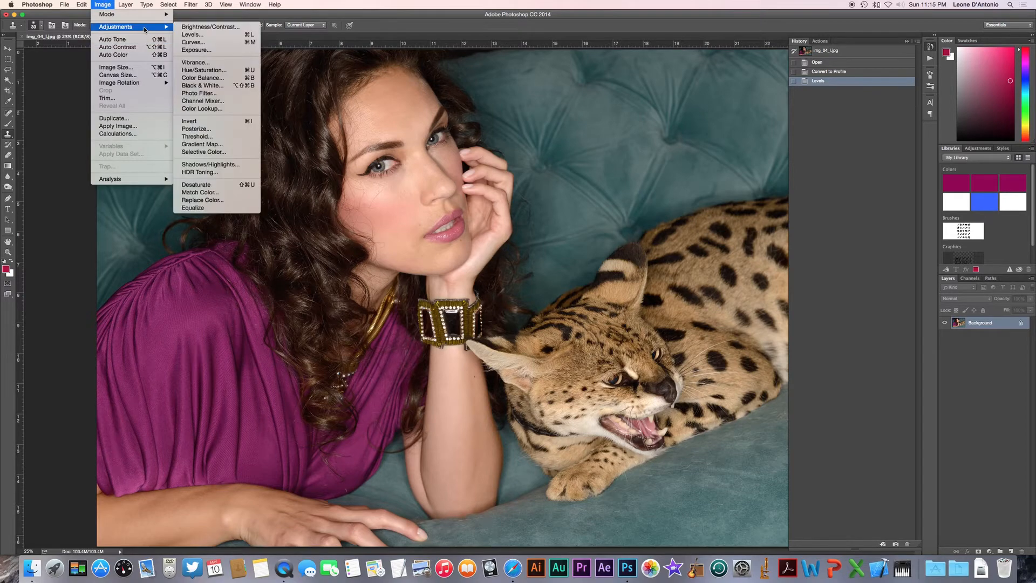
pyautogui.click(216, 72)
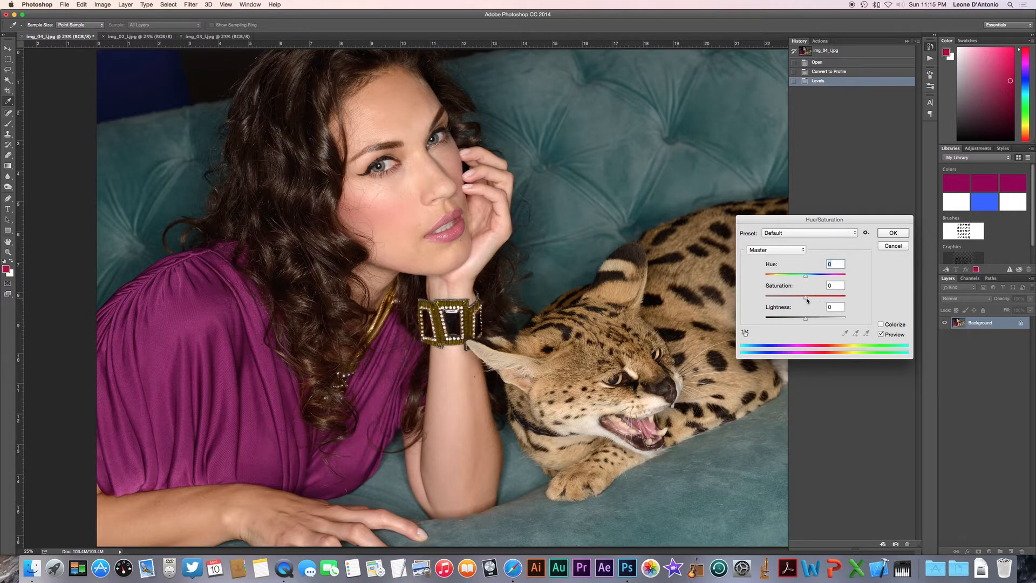
pyautogui.moveTo(807, 301); pyautogui.dragTo(813, 300)
pyautogui.click(881, 335)
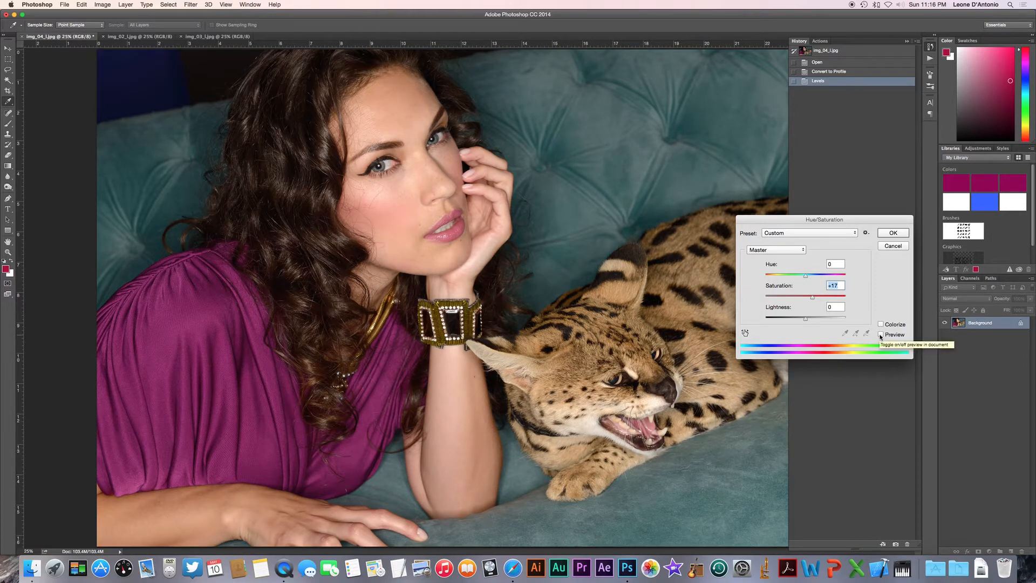
pyautogui.click(881, 335)
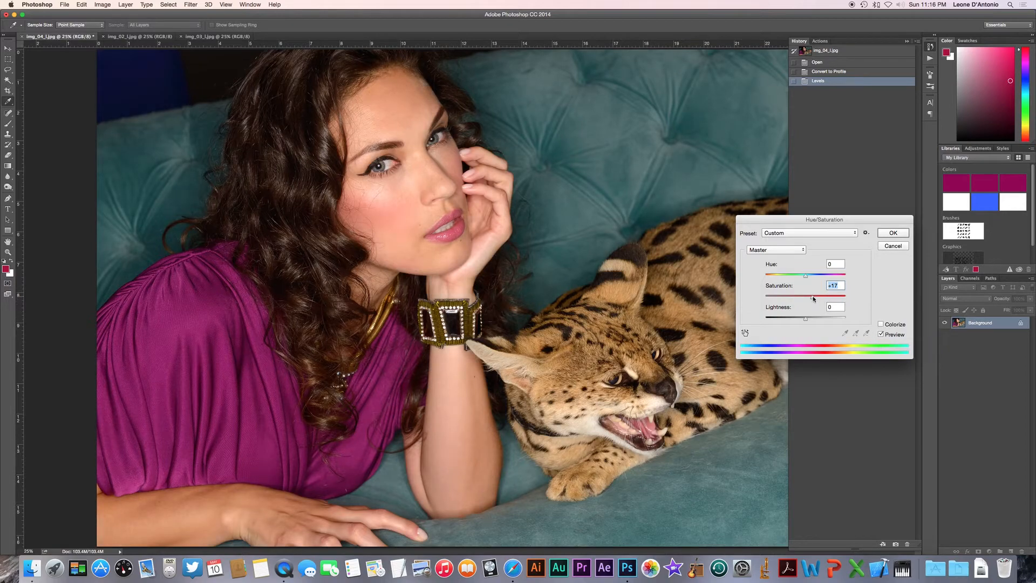
# Step: Reduce the saturation to +10, compare the photo with and without the change, and apply the Hue/Saturation adjustment
pyautogui.moveTo(813, 300); pyautogui.dragTo(810, 300)
pyautogui.click(882, 334)
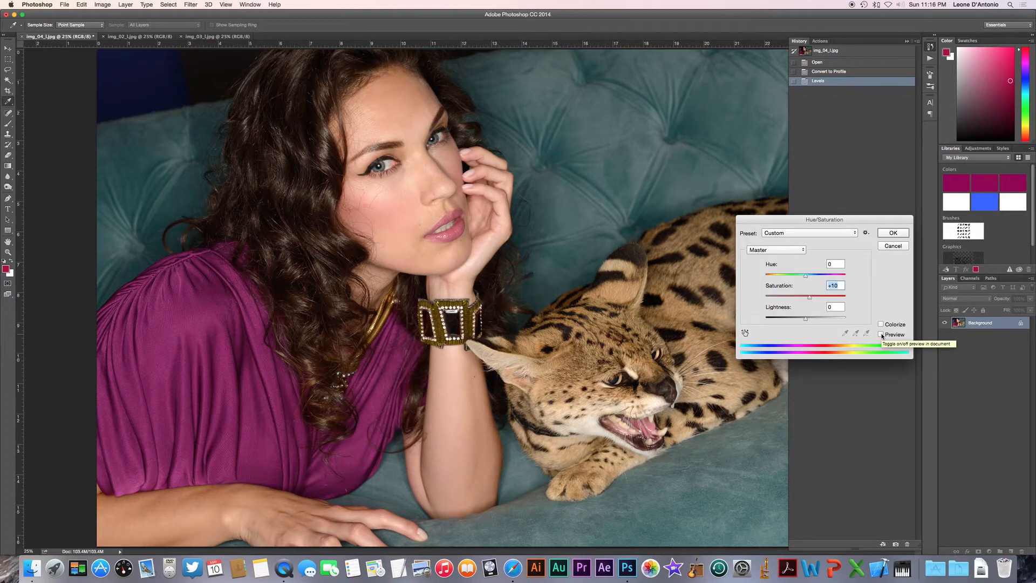
pyautogui.click(881, 334)
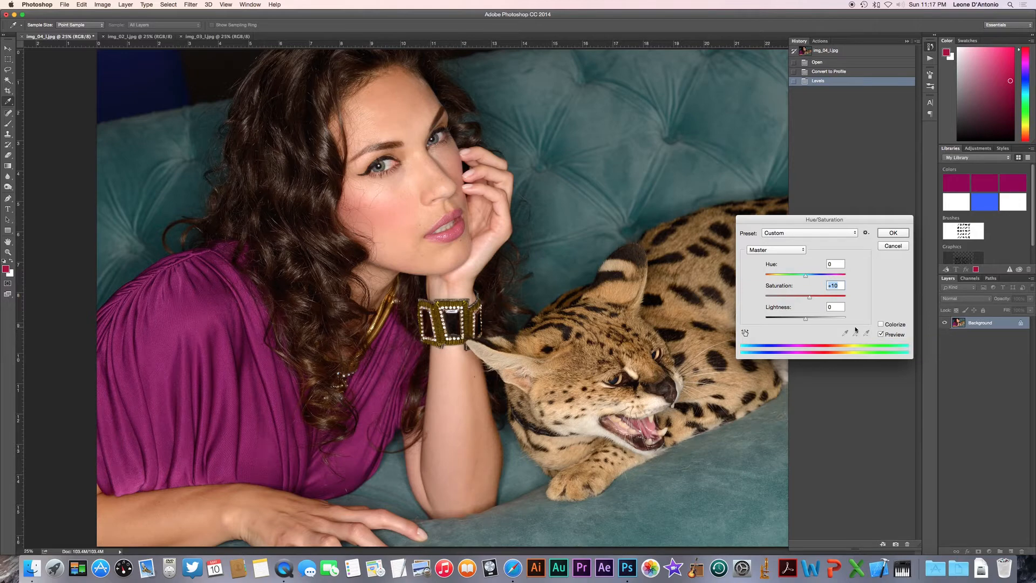
pyautogui.click(810, 298)
pyautogui.click(890, 233)
pyautogui.press('s')
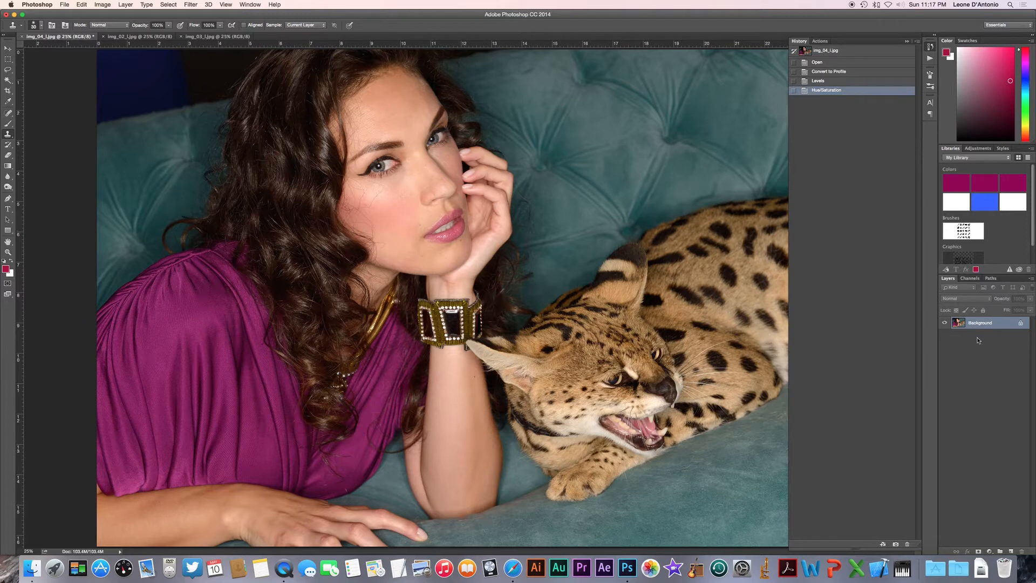
# Step: Start a Color Balance adjustment, shift the midtones toward blue by +5, and compare the result with the original
pyautogui.click(106, 4)
pyautogui.moveTo(116, 27)
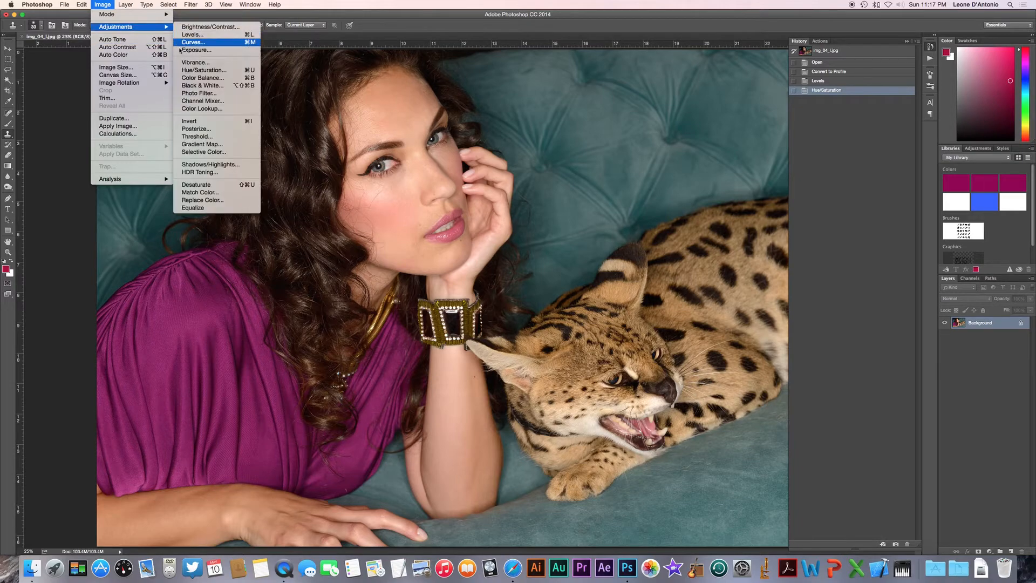
pyautogui.click(197, 78)
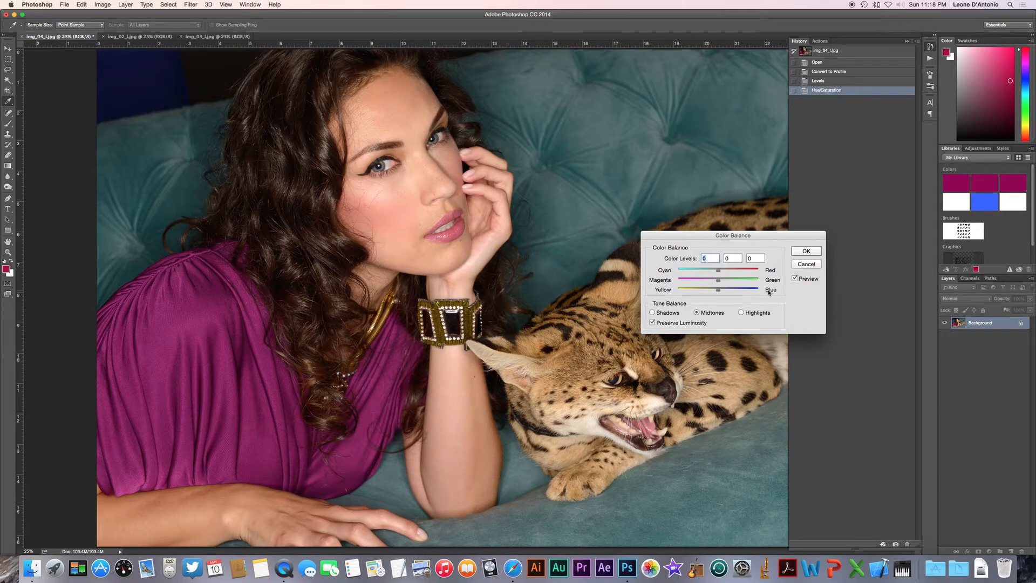
pyautogui.click(719, 292)
pyautogui.moveTo(719, 292); pyautogui.dragTo(720, 292)
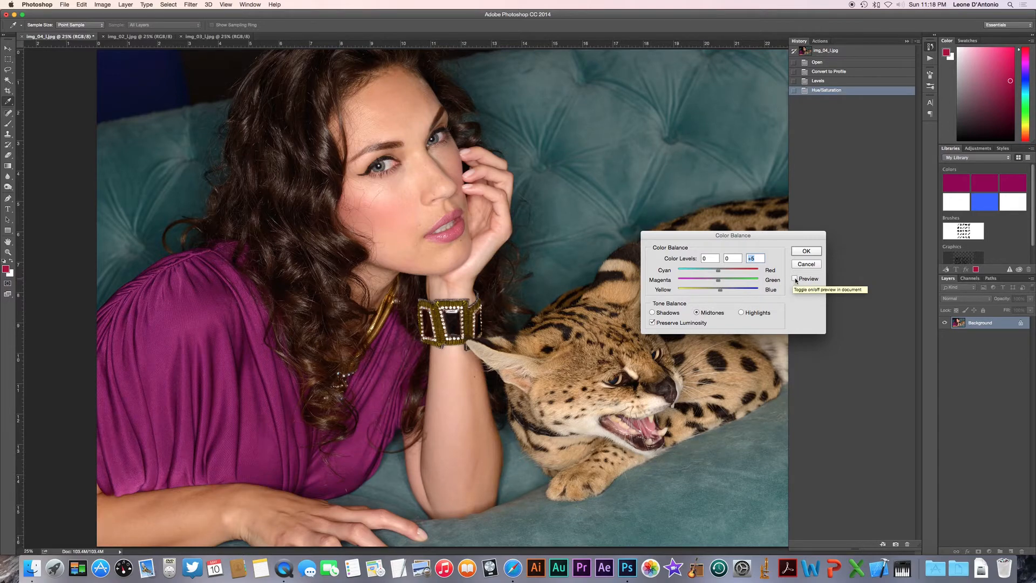
pyautogui.click(796, 279)
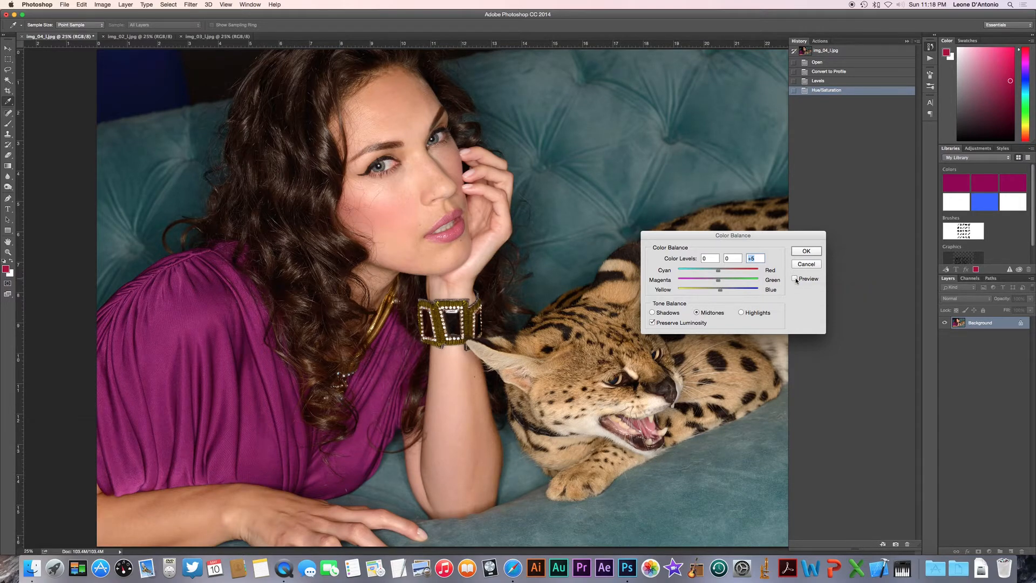
pyautogui.click(796, 279)
pyautogui.click(796, 279)
# Step: Try a stronger blue shift in the midtones, ease it back slightly, and apply the Color Balance adjustment
pyautogui.moveTo(724, 291); pyautogui.dragTo(727, 291)
pyautogui.click(795, 279)
pyautogui.click(795, 278)
pyautogui.moveTo(727, 290); pyautogui.dragTo(722, 291)
pyautogui.click(795, 279)
pyautogui.click(807, 252)
pyautogui.press('s')
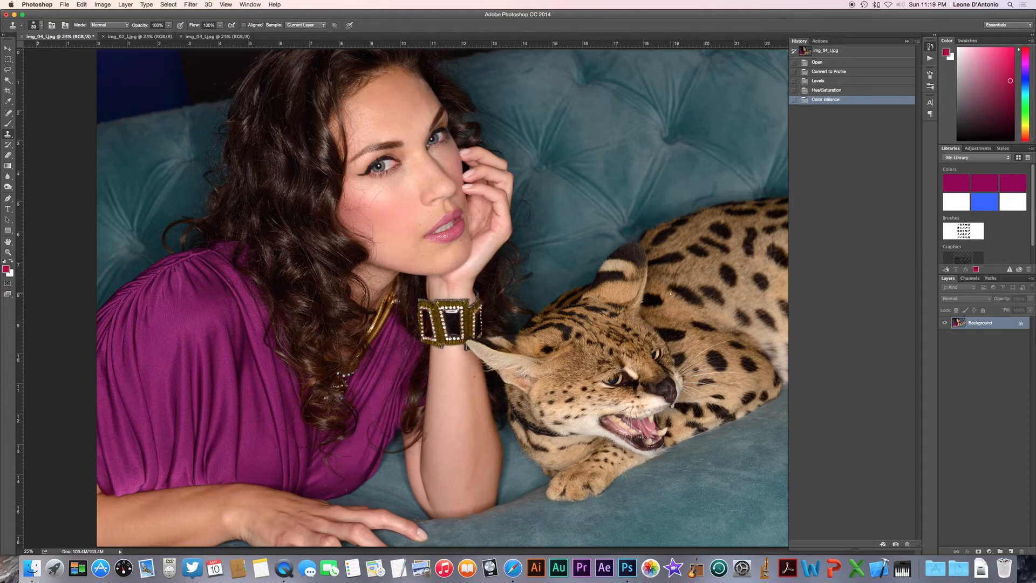
# Step: Start a Brightness/Contrast adjustment with the preview on, try a brightness of 44, and settle on 11
pyautogui.click(93, 3)
pyautogui.moveTo(134, 28)
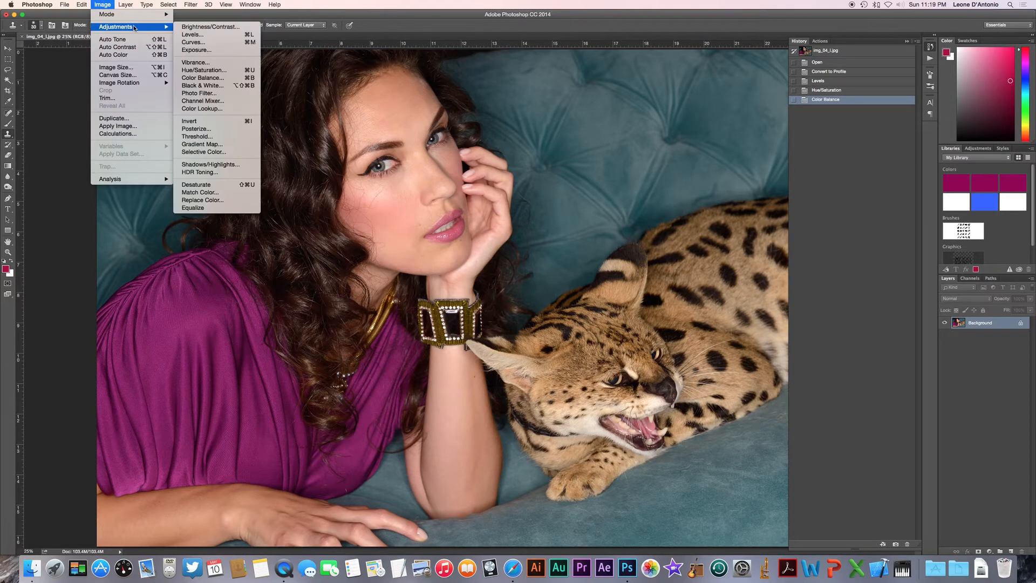
pyautogui.click(215, 26)
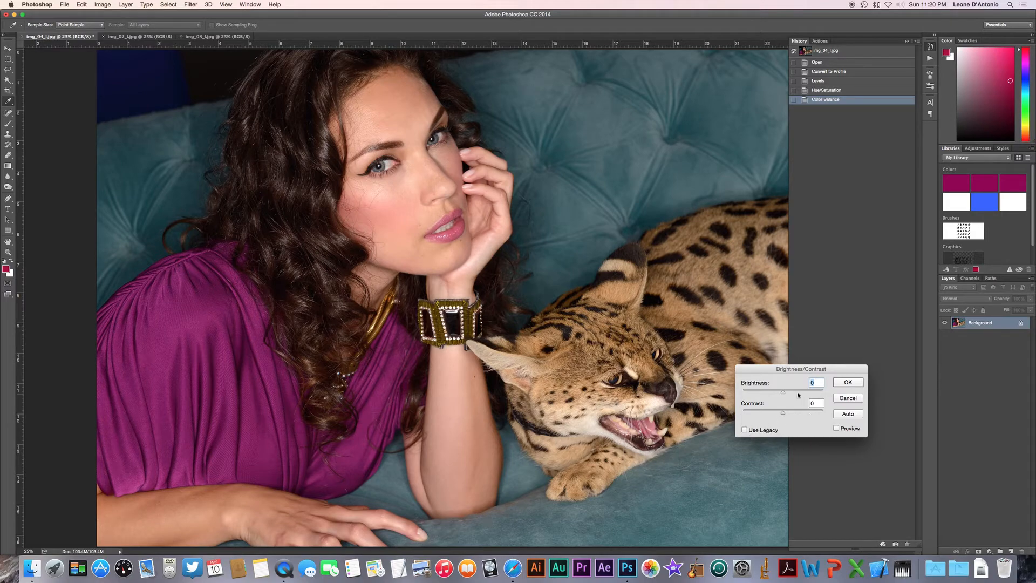
pyautogui.click(837, 428)
pyautogui.moveTo(783, 395); pyautogui.dragTo(795, 395)
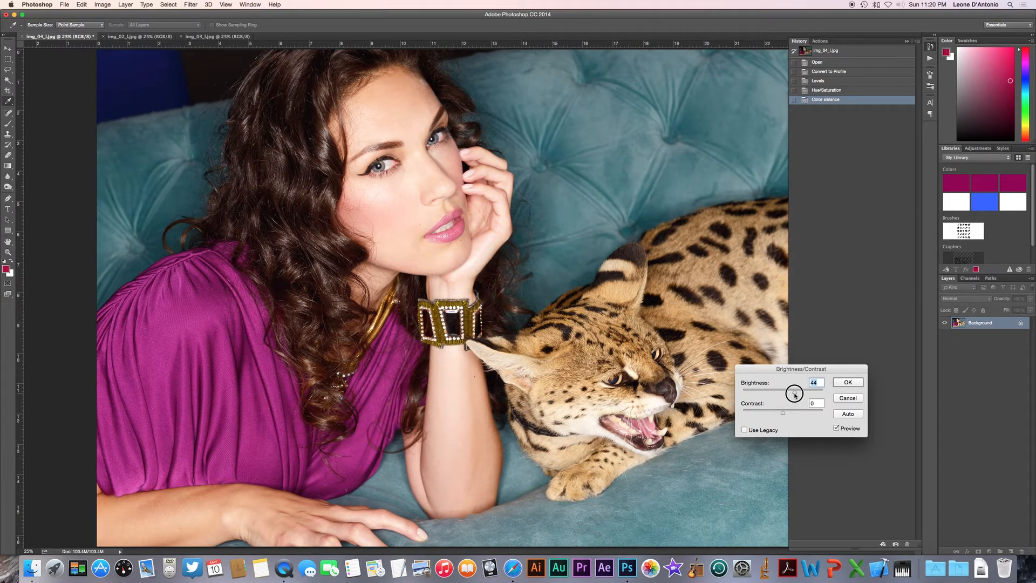
pyautogui.moveTo(795, 396); pyautogui.dragTo(786, 395)
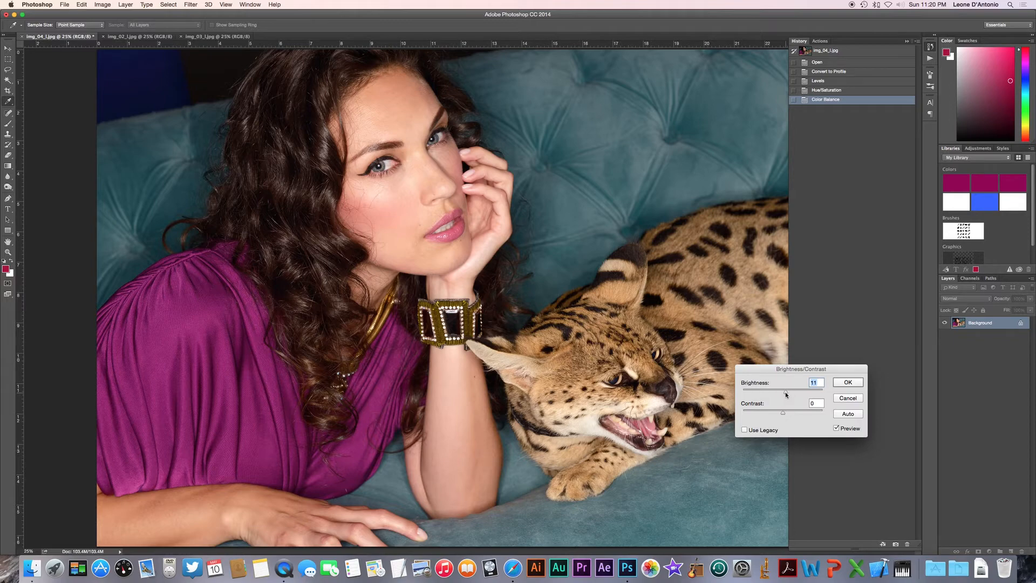
# Step: Compare the brightness change with the original, set the contrast to 5, check it, and apply the adjustment
pyautogui.click(836, 429)
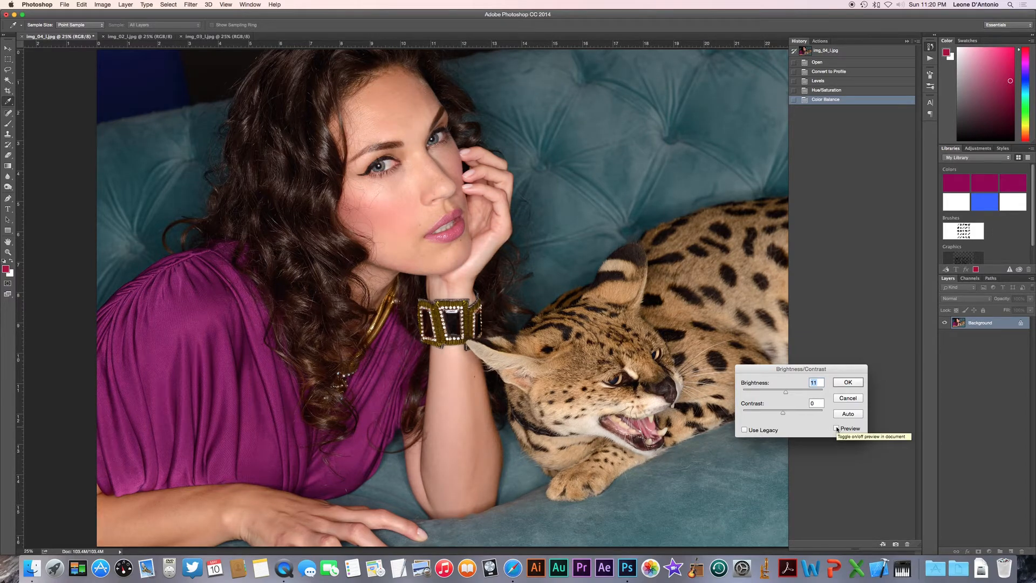
pyautogui.click(836, 428)
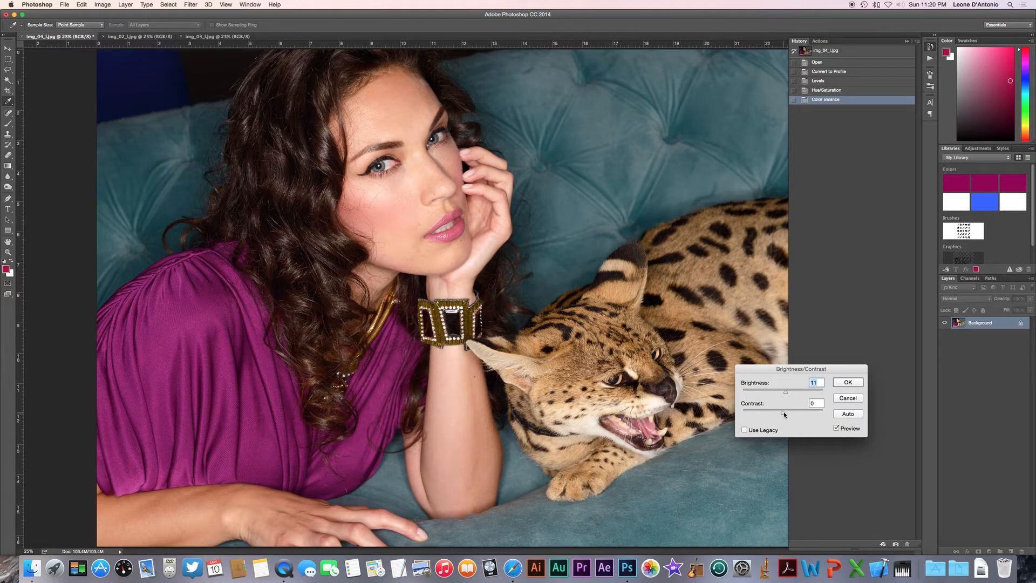
pyautogui.moveTo(785, 414); pyautogui.dragTo(787, 414)
pyautogui.click(837, 429)
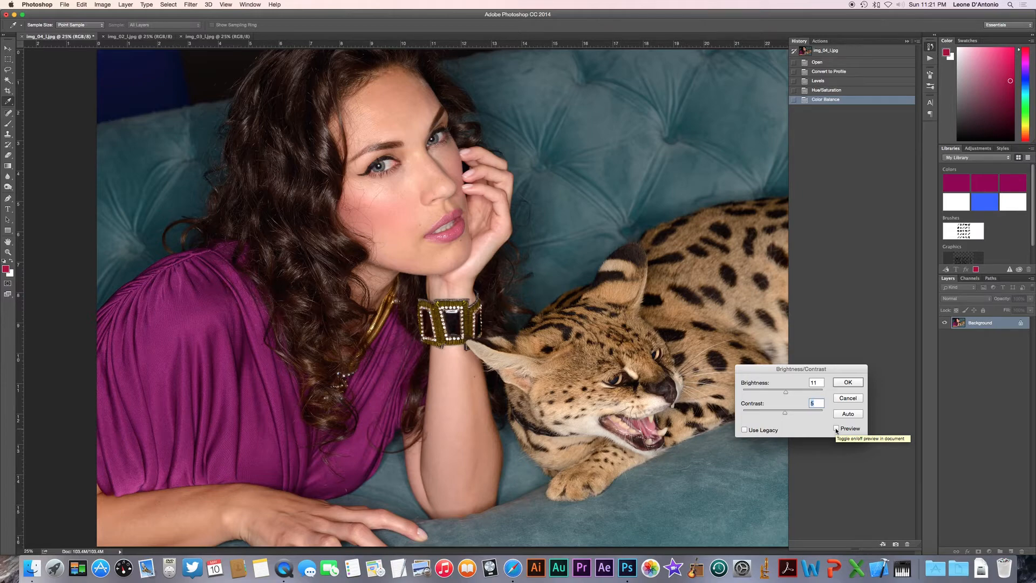
pyautogui.click(837, 429)
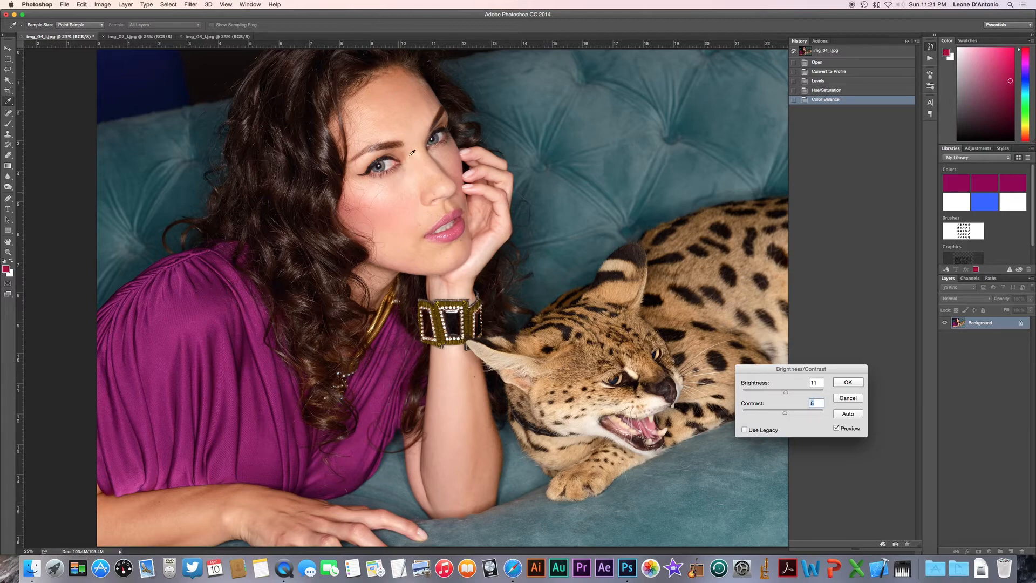
pyautogui.click(849, 382)
pyautogui.press('s')
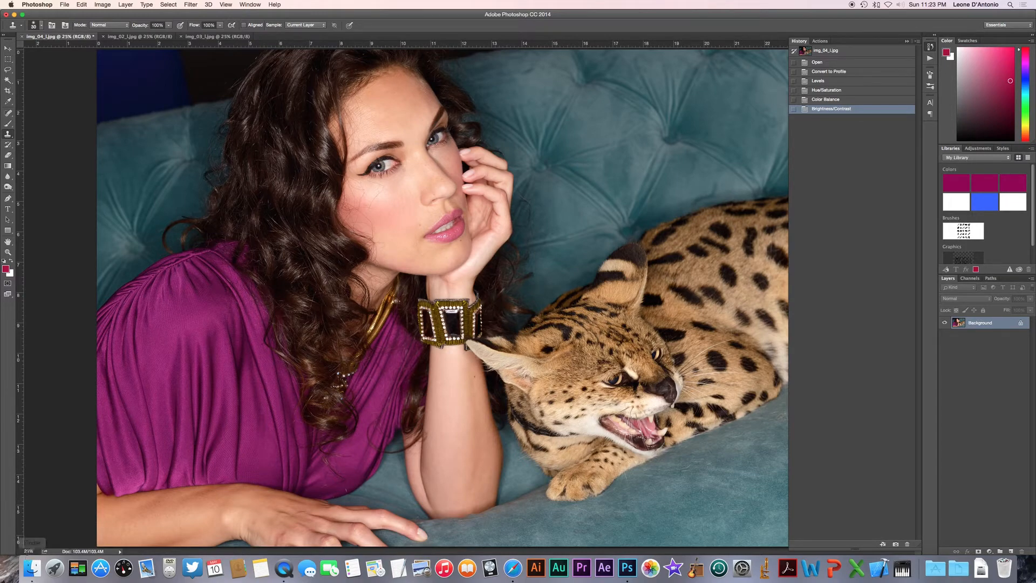
# Step: Inspect the woman's face up close at 100% magnification
pyautogui.click(27, 551)
pyautogui.click(8, 253)
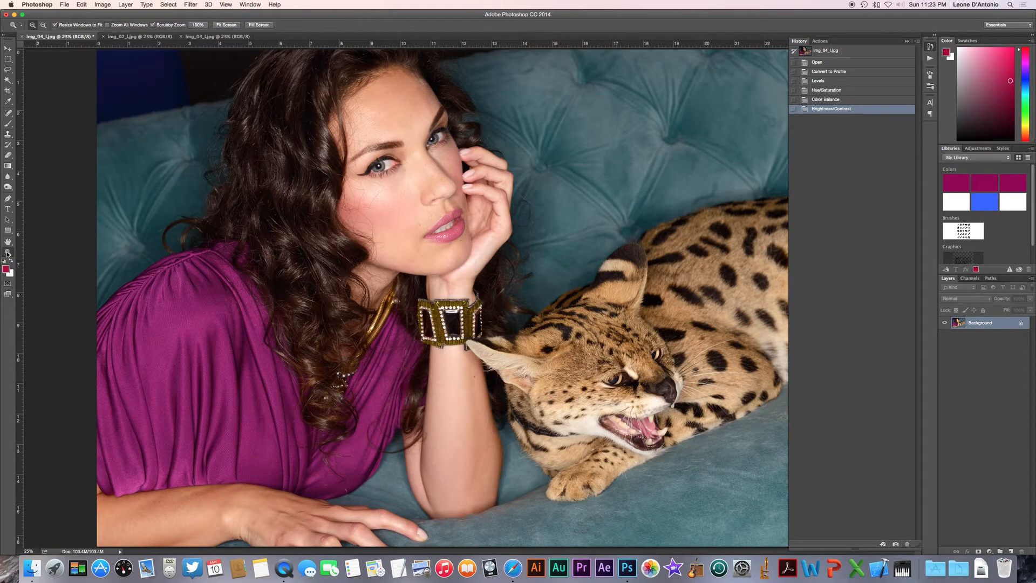
pyautogui.click(302, 247)
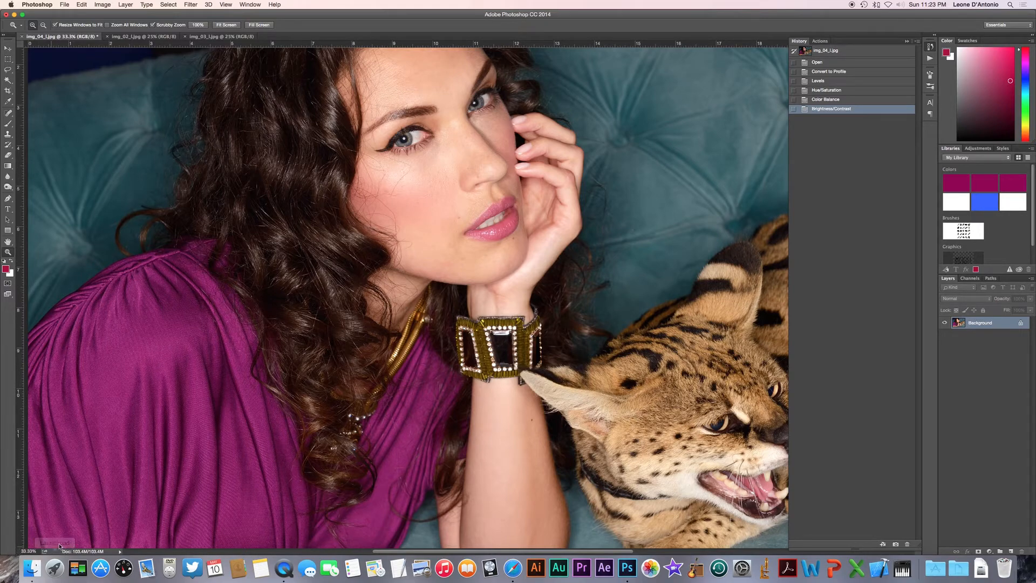
pyautogui.click(474, 315)
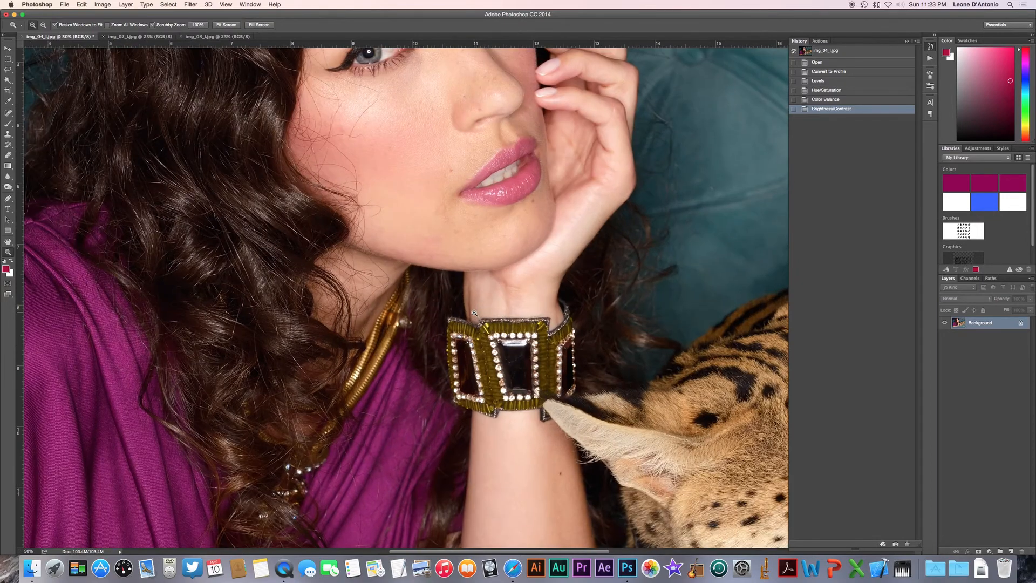
pyautogui.scroll(10, 474, 314)
pyautogui.scroll(-5, 474, 313)
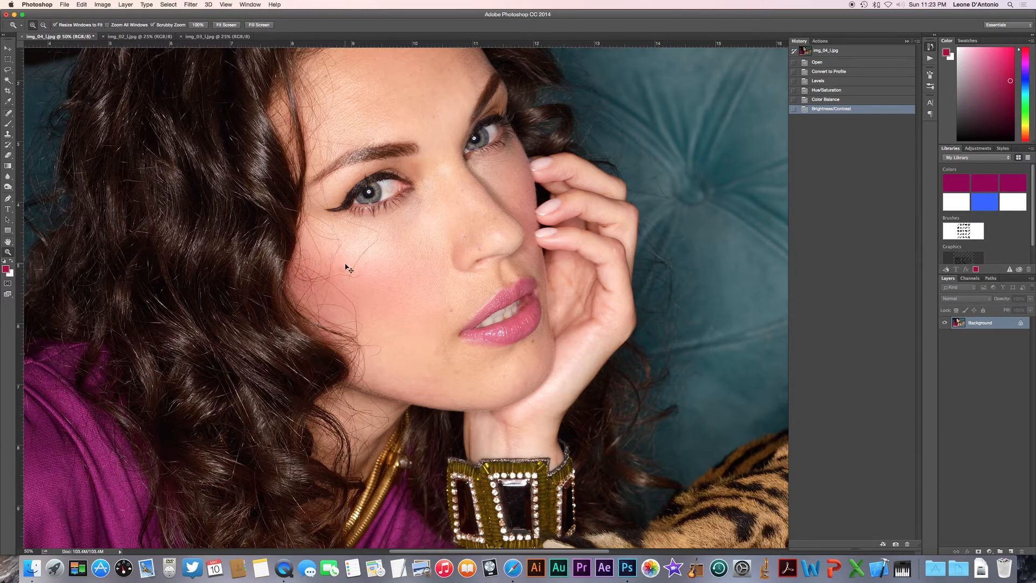
pyautogui.press('super+plus')
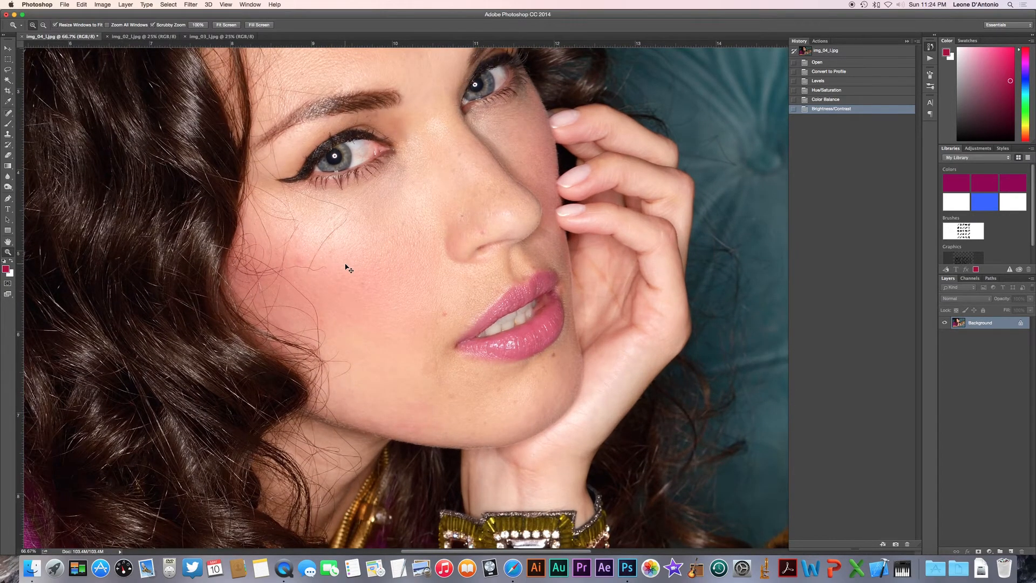
pyautogui.press('super+plus')
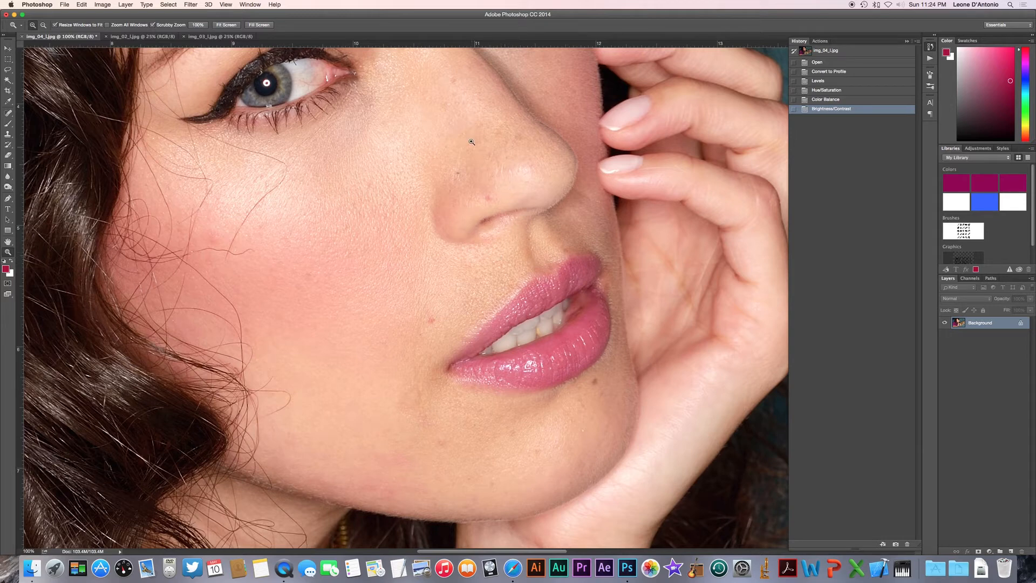
# Step: Examine the skin around the eyes, nose, cheek, mouth and chin for blemishes that need retouching
pyautogui.scroll(-3, 419, 179)
pyautogui.hscroll(2, 418, 179)
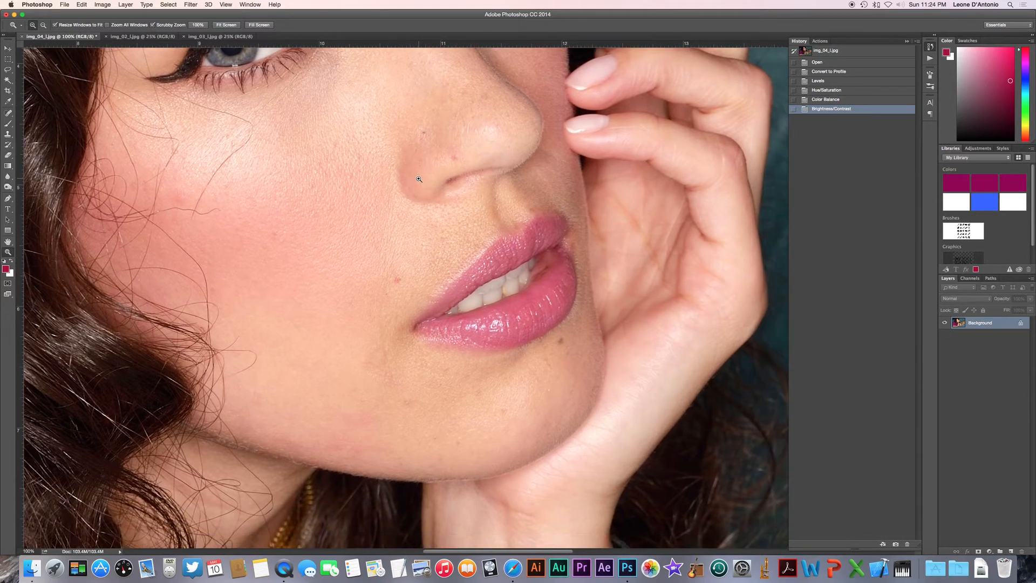
pyautogui.hscroll(-1, 346, 218)
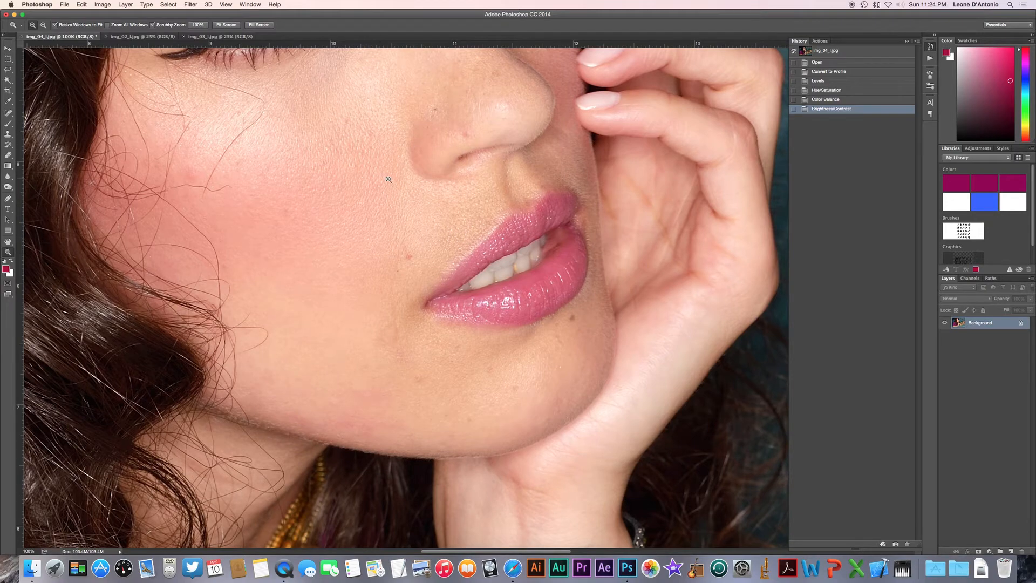
pyautogui.scroll(5, 389, 180)
pyautogui.hscroll(-1, 389, 180)
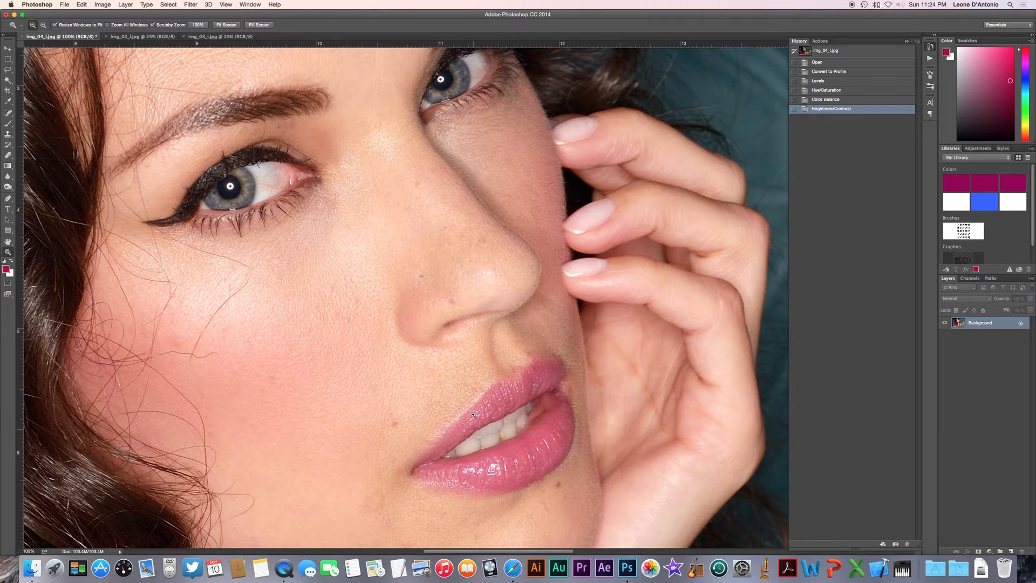
pyautogui.scroll(-5, 483, 399)
pyautogui.scroll(-1, 483, 399)
pyautogui.scroll(3, 483, 399)
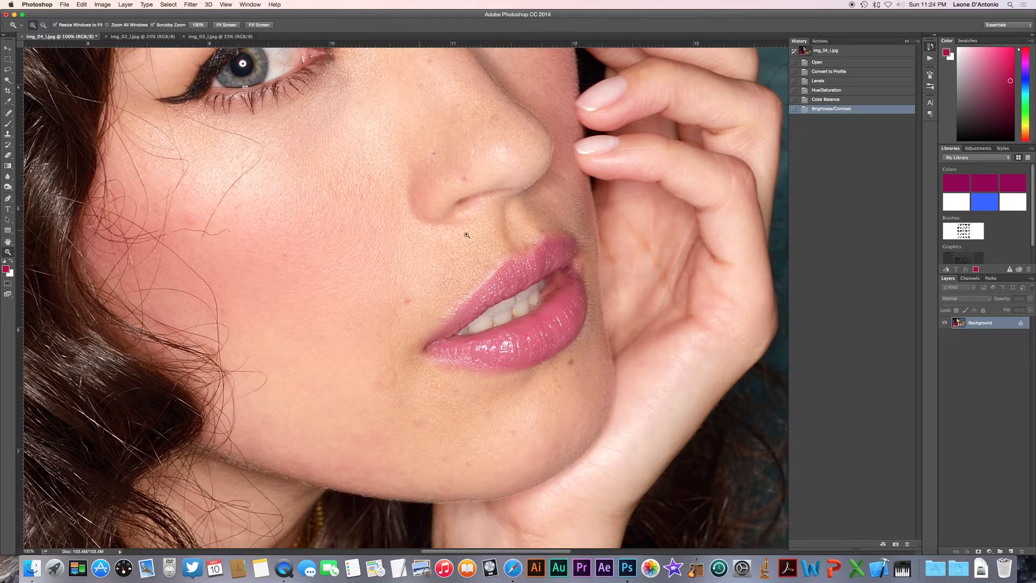
pyautogui.scroll(5, 58, 149)
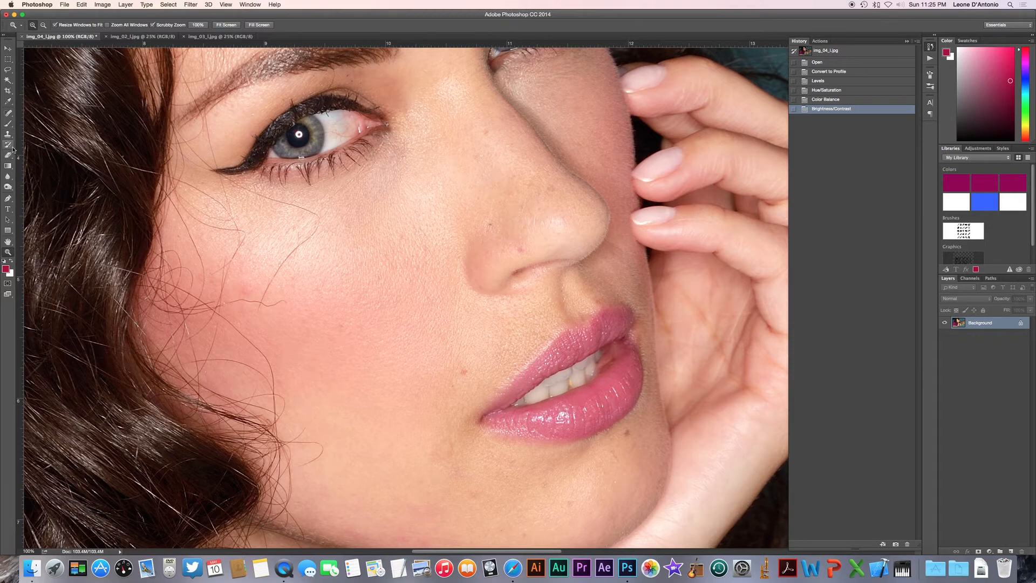
# Step: Choose the Spot Healing Brush for skin retouching and try much larger and smaller brush sizes over the cheek
pyautogui.click(8, 114)
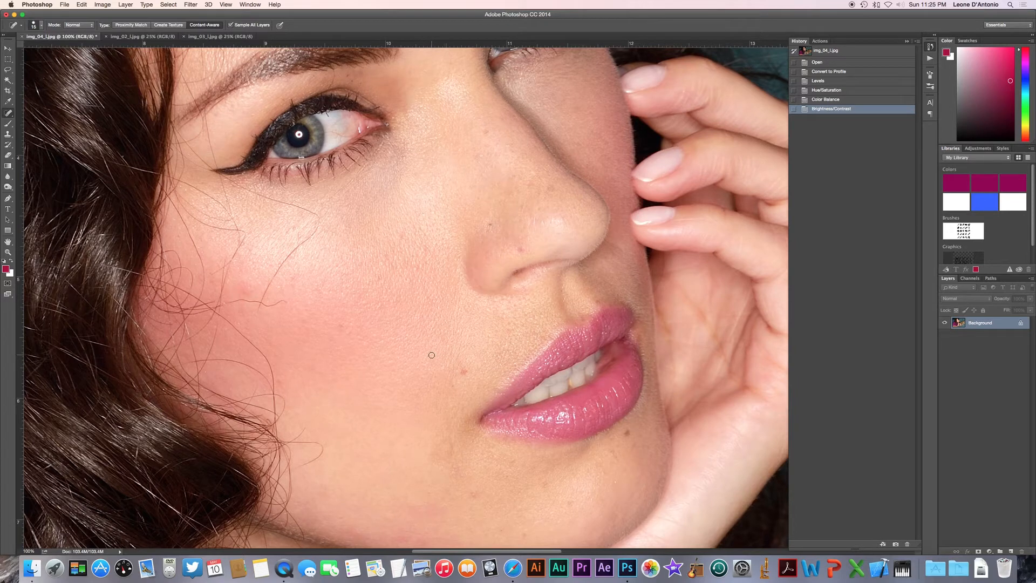
pyautogui.press('[')
pyautogui.press('[')
pyautogui.press(']')
pyautogui.press(']')
pyautogui.press(']')
pyautogui.press(']')
pyautogui.press(']')
pyautogui.press(']')
pyautogui.press(']')
pyautogui.press(']')
pyautogui.press(']')
pyautogui.press(']')
pyautogui.press(']')
pyautogui.press(']')
pyautogui.press(']')
pyautogui.press(']')
pyautogui.press(']')
pyautogui.press(']')
pyautogui.press(']')
pyautogui.press(']')
pyautogui.press(']')
pyautogui.press(']')
pyautogui.press('[')
pyautogui.press('[')
pyautogui.press('[')
pyautogui.press('[')
pyautogui.press('[')
pyautogui.press('[')
pyautogui.press('[')
pyautogui.press('[')
pyautogui.press('[')
pyautogui.press('[')
pyautogui.press('[')
pyautogui.press('[')
pyautogui.press('[')
pyautogui.press('[')
pyautogui.press('[')
pyautogui.press('[')
pyautogui.press('[')
pyautogui.press('[')
# Step: Heal the red blemish on the cheek beside the mouth and the spot on the side of the nose
pyautogui.press(']')
pyautogui.click(463, 372)
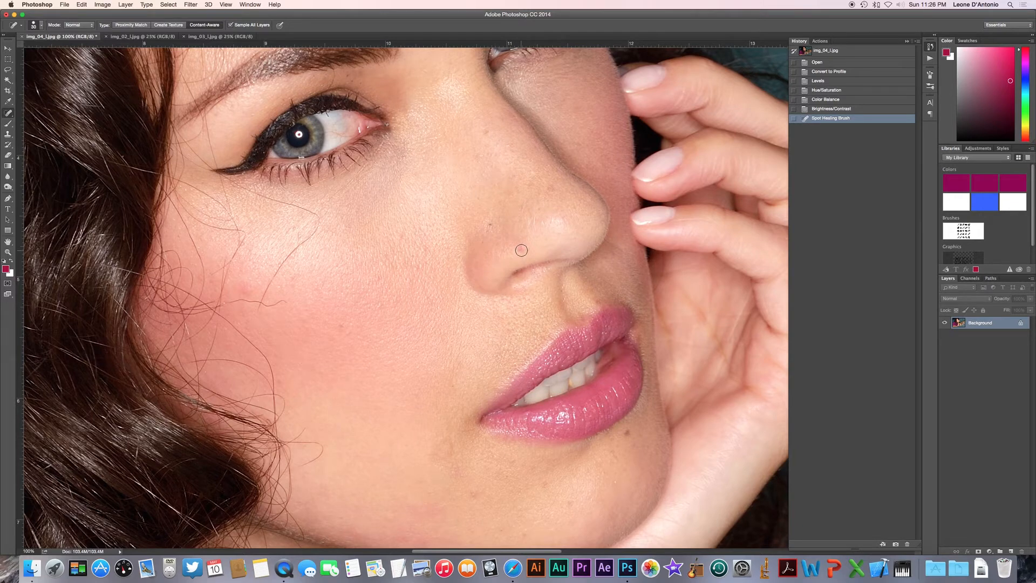
pyautogui.press(']')
pyautogui.click(522, 250)
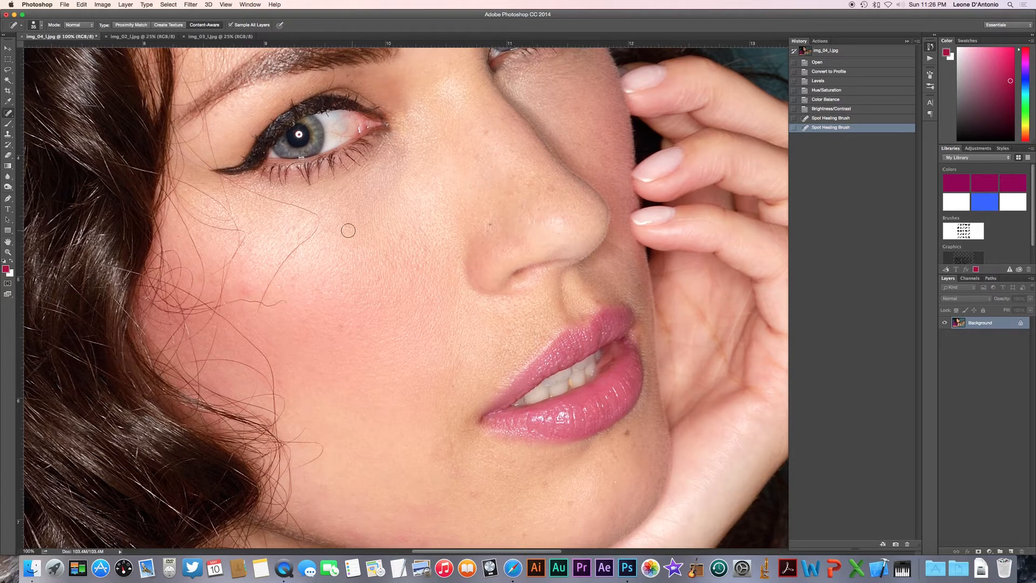
# Step: Heal the small blemishes across the chin and jaw, the mole below the lower lip and the mark under the mouth corner
pyautogui.scroll(-7, 344, 278)
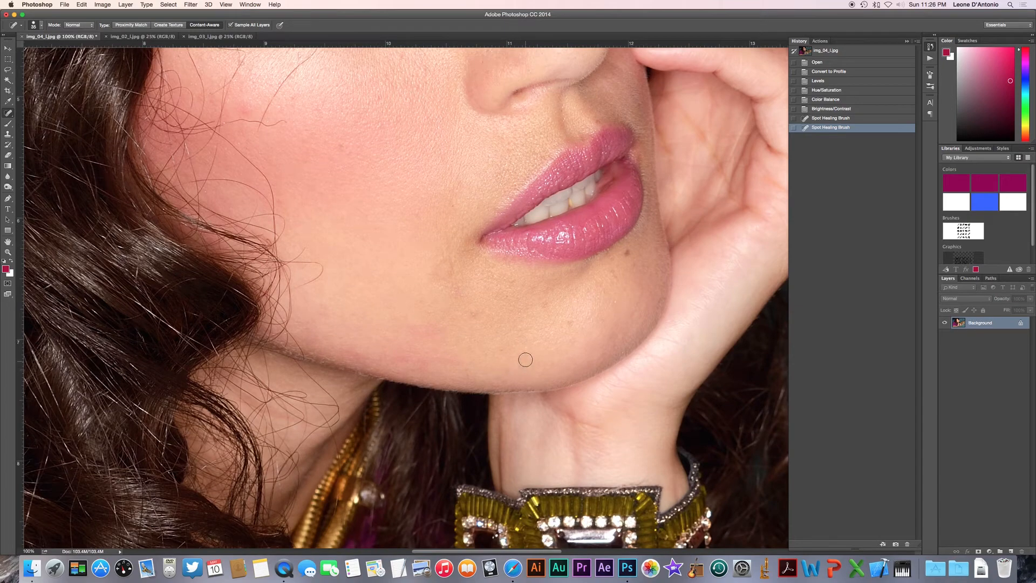
pyautogui.click(525, 354)
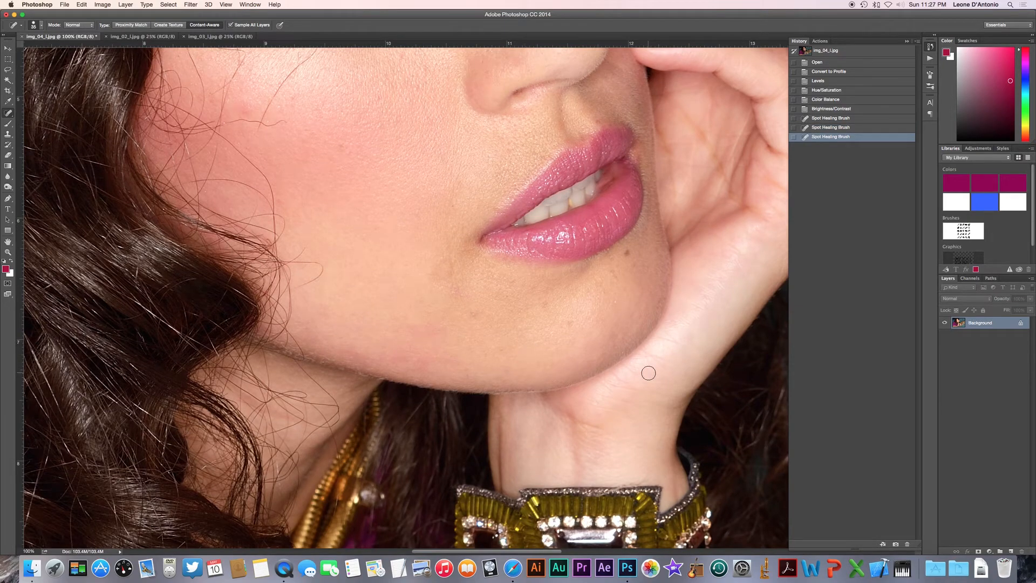
pyautogui.click(570, 324)
pyautogui.click(544, 302)
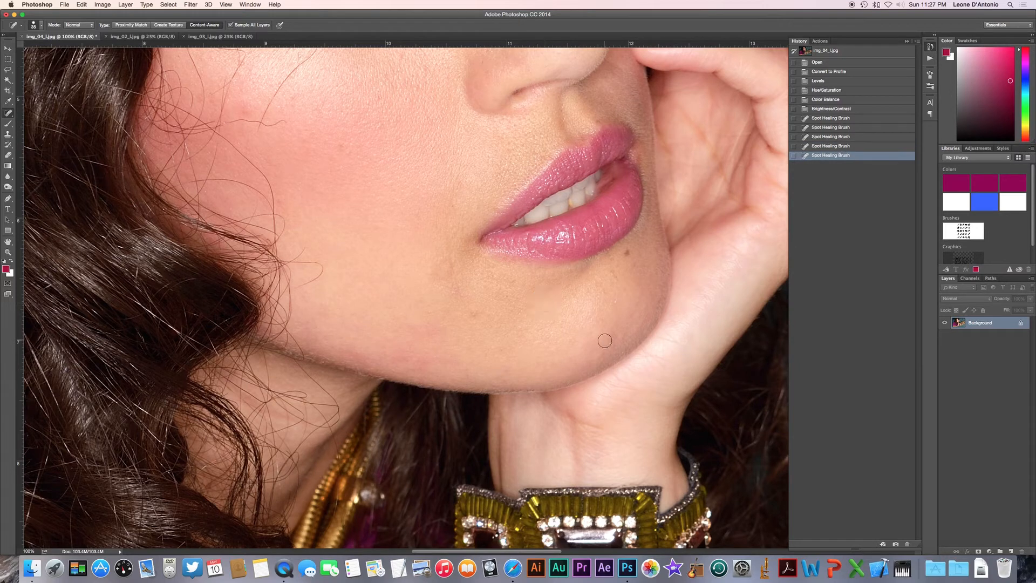
pyautogui.click(626, 252)
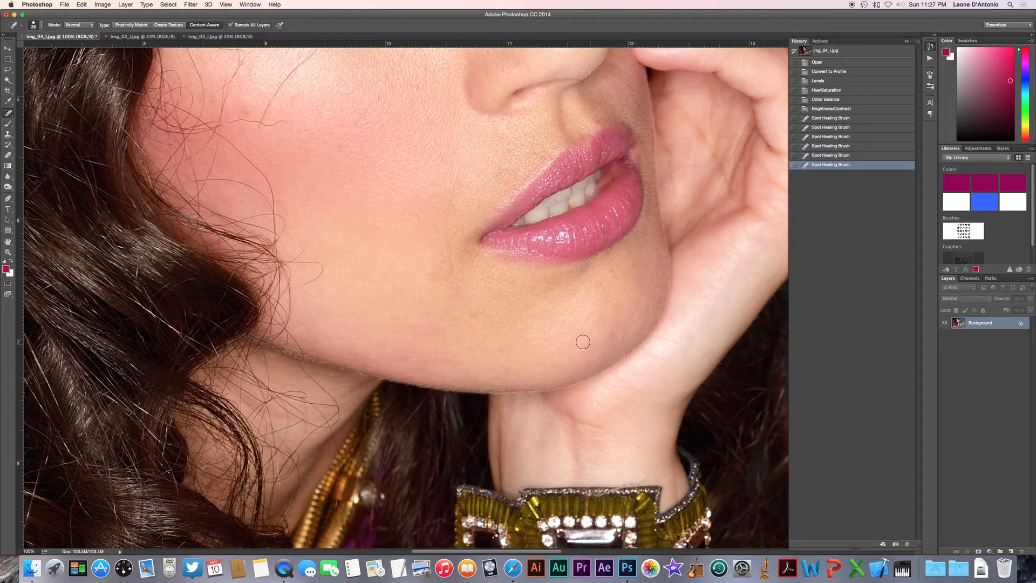
pyautogui.click(474, 315)
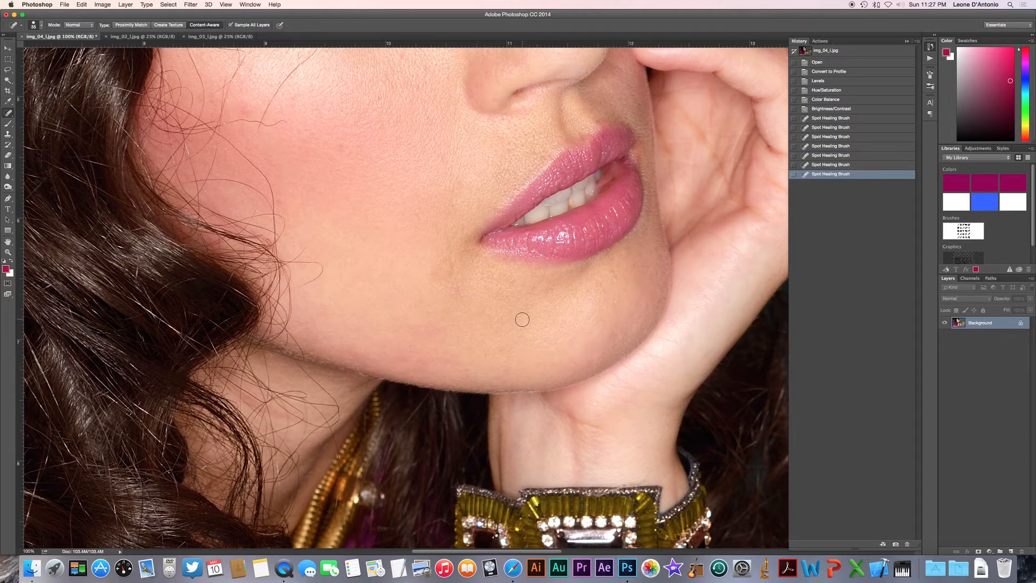
# Step: Try removing the small mole on the side of the nose with the Spot Healing Brush and undo that heal
pyautogui.scroll(3, 454, 321)
pyautogui.scroll(1, 453, 320)
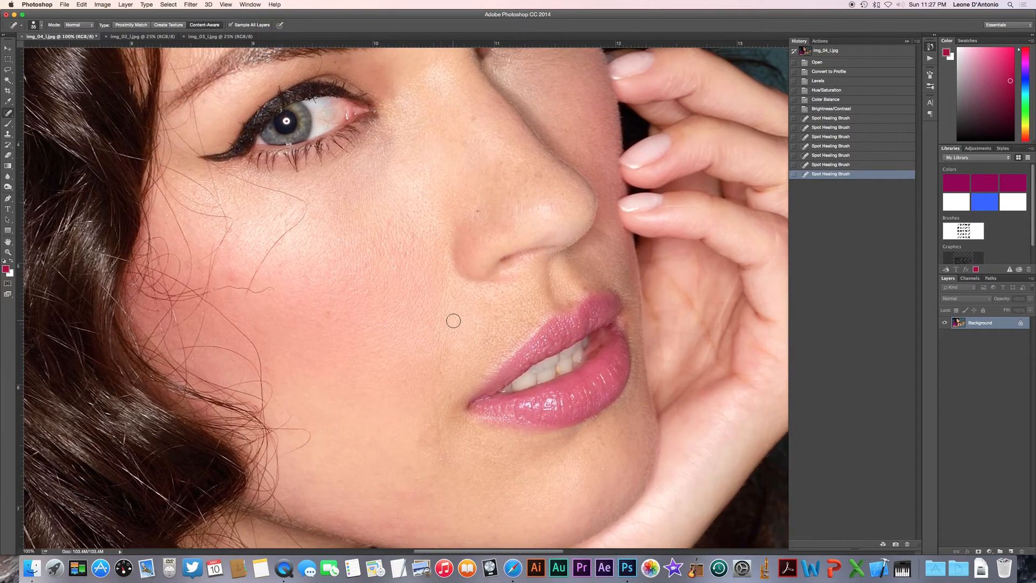
pyautogui.click(478, 212)
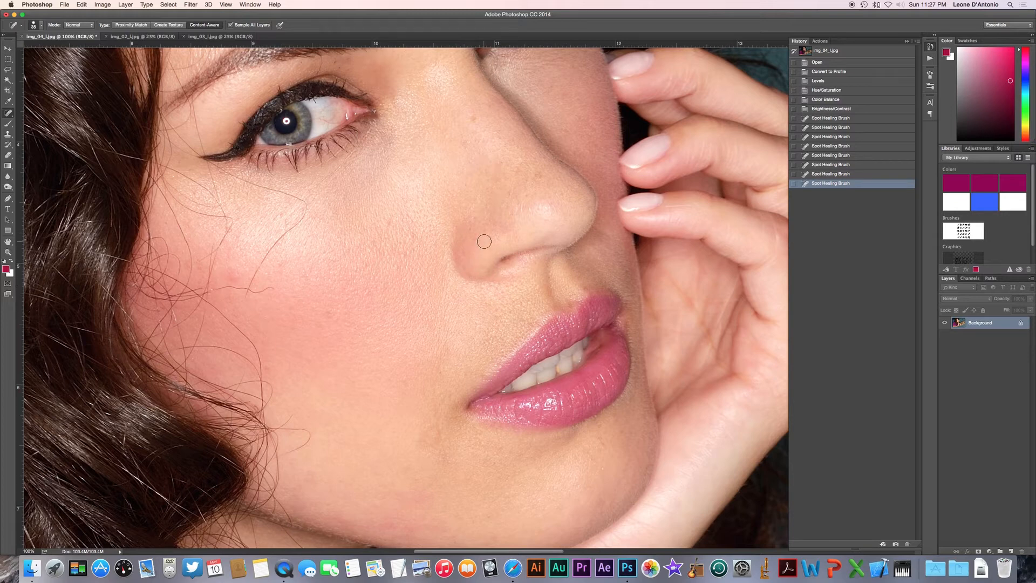
pyautogui.click(82, 4)
pyautogui.click(96, 14)
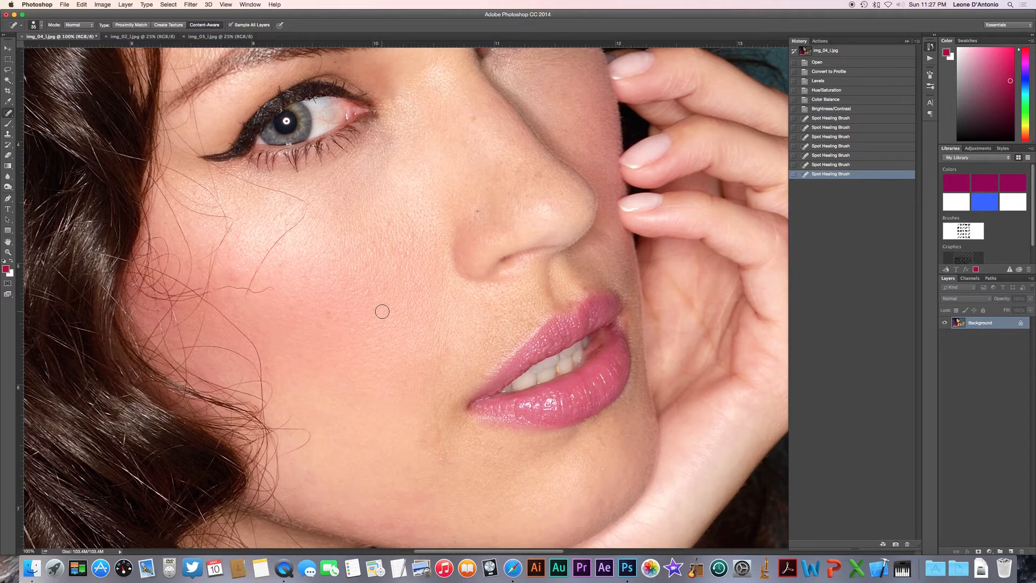
# Step: Check the forehead, cheeks and chin for remaining blemishes, and review the portrait at 50% and 25% magnification
pyautogui.scroll(5, 382, 312)
pyautogui.scroll(5, 382, 312)
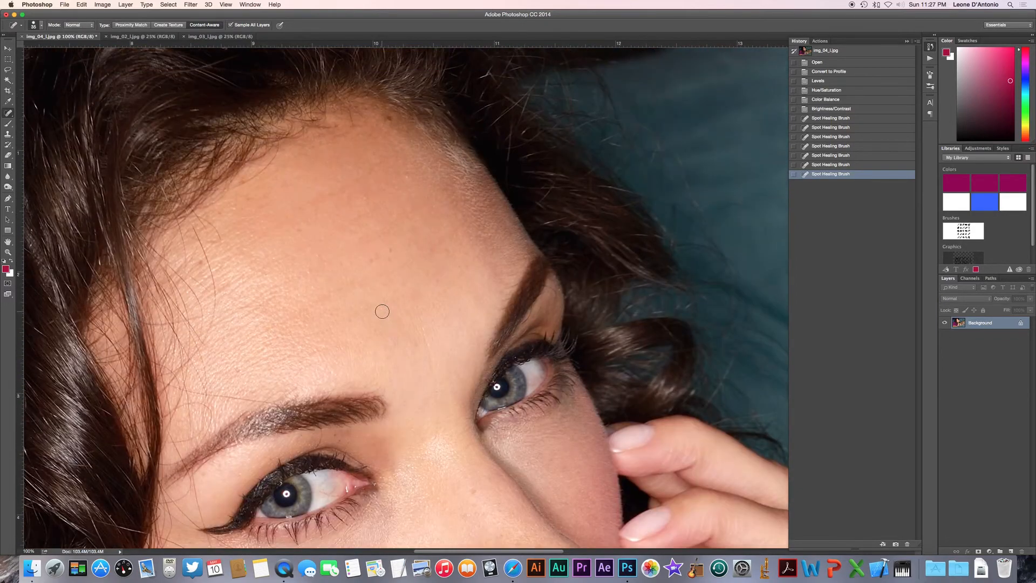
pyautogui.scroll(-15, 383, 311)
pyautogui.hscroll(-3, 382, 311)
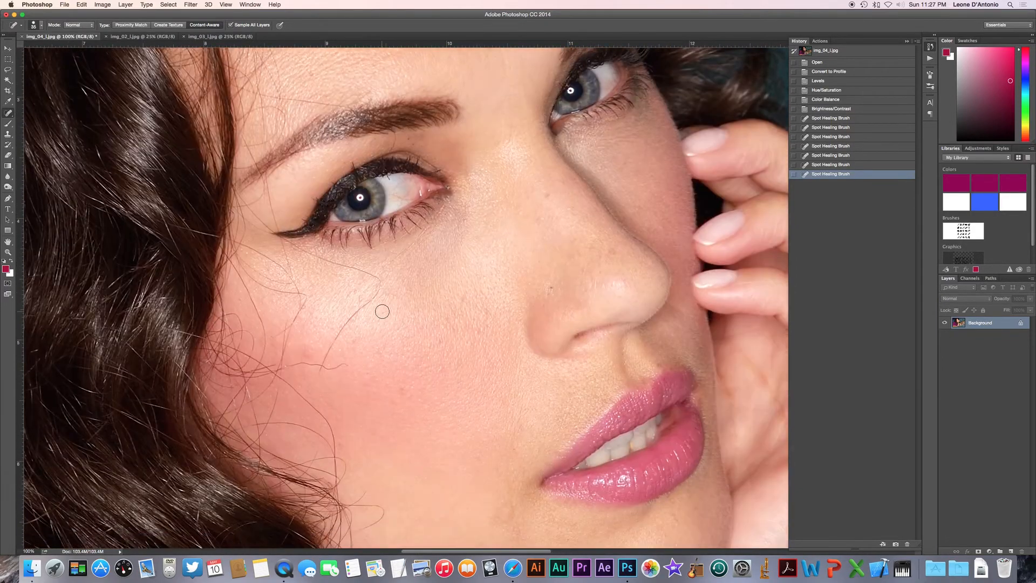
pyautogui.scroll(3, 382, 311)
pyautogui.hscroll(4, 382, 311)
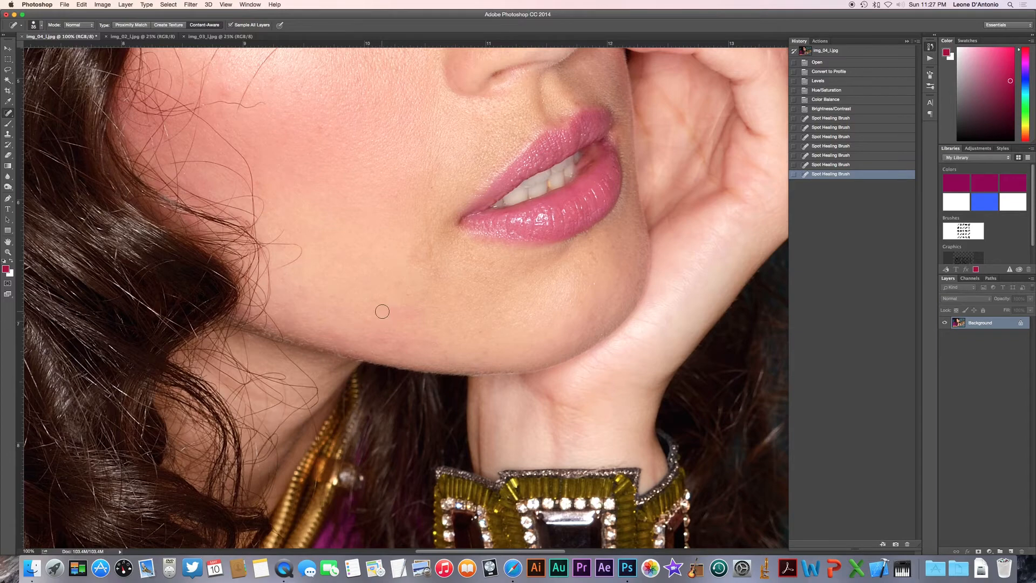
pyautogui.press('super+minus')
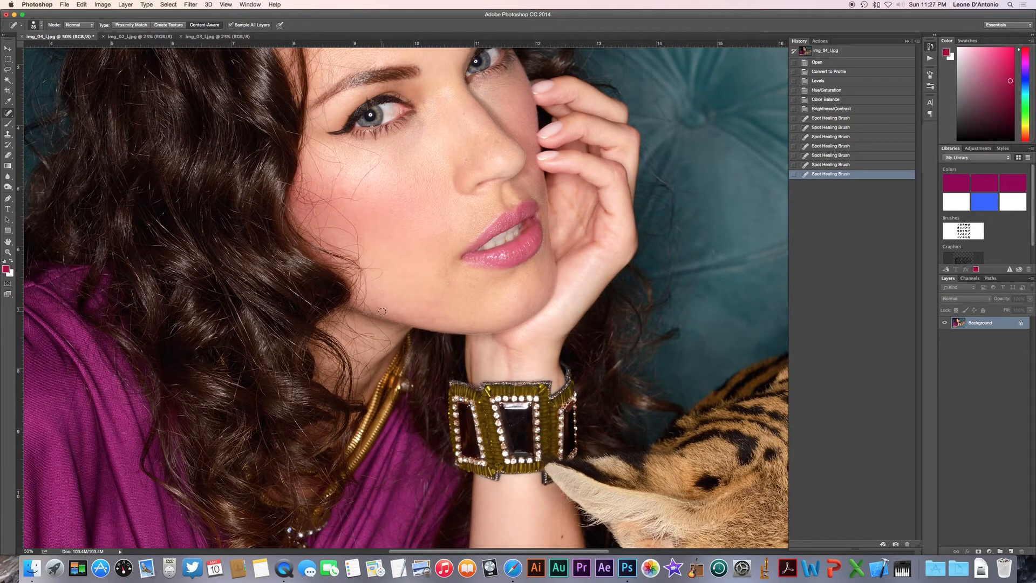
pyautogui.scroll(5, 382, 312)
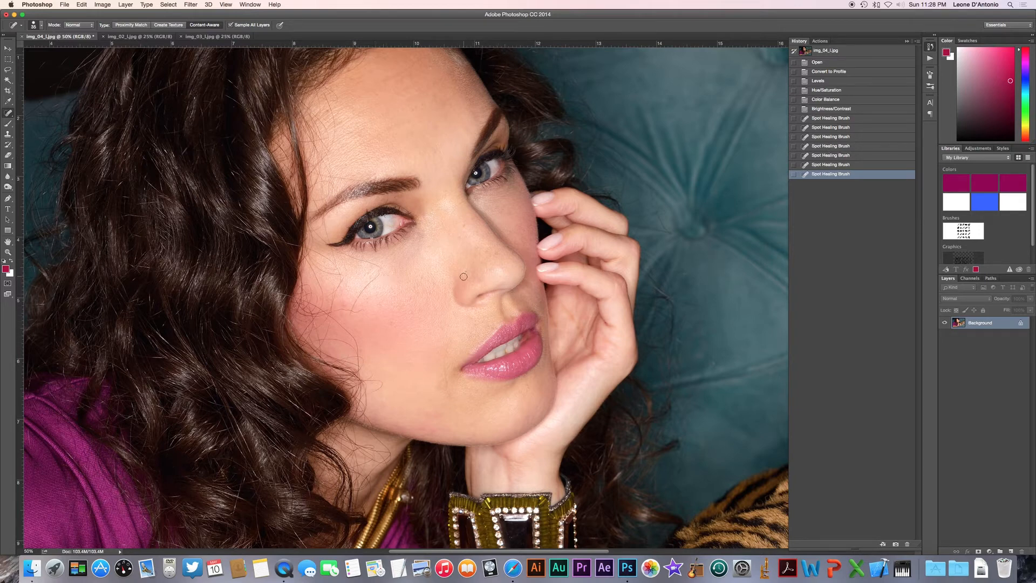
pyautogui.press('super+minus')
pyautogui.press('super+minus')
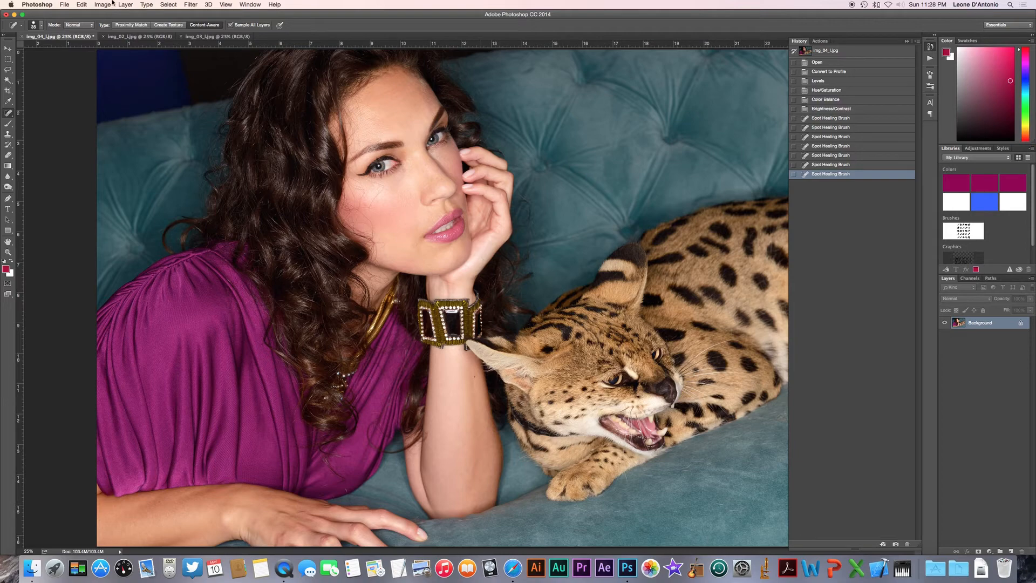
# Step: Open the Unsharp Mask filter for the portrait and move its dialog away from the cat's face
pyautogui.click(190, 4)
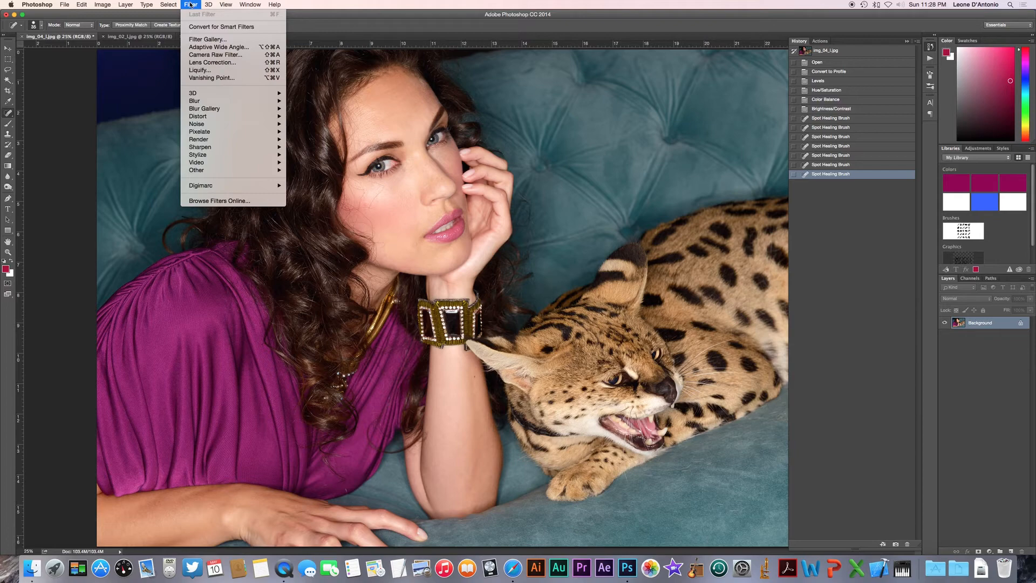
pyautogui.moveTo(221, 147)
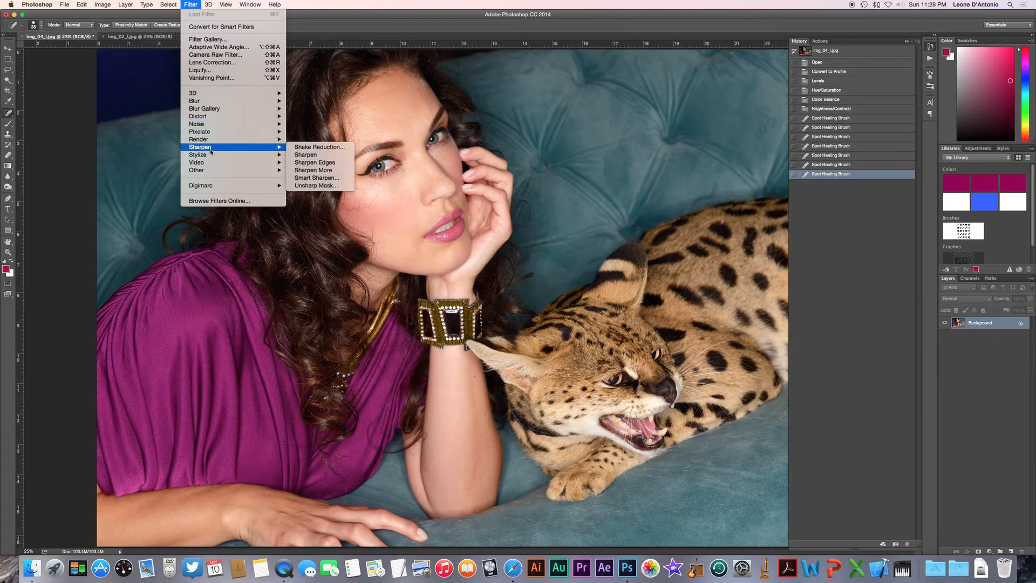
pyautogui.click(323, 185)
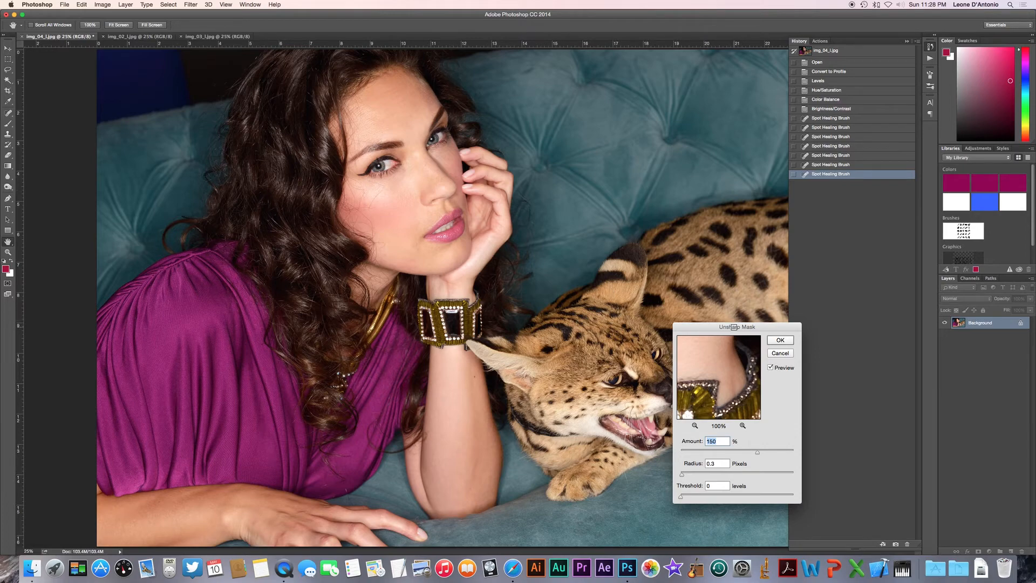
pyautogui.moveTo(735, 327); pyautogui.dragTo(672, 75)
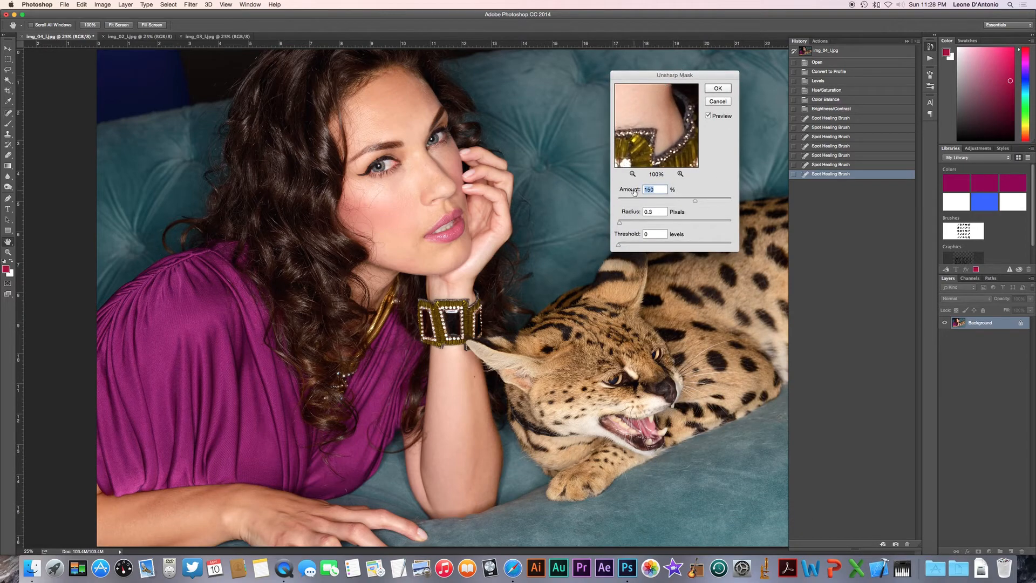
pyautogui.moveTo(635, 192); pyautogui.dragTo(649, 193)
# Step: Inspect the woman's face at 100% magnification and compare it with the Unsharp Mask preview off and on
pyautogui.press('super+plus')
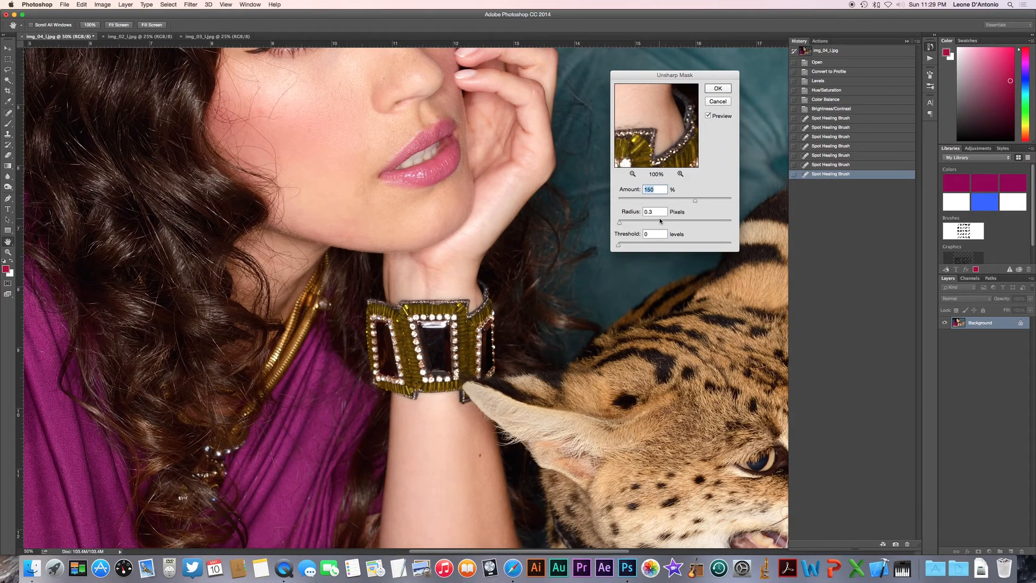
pyautogui.press('super+plus')
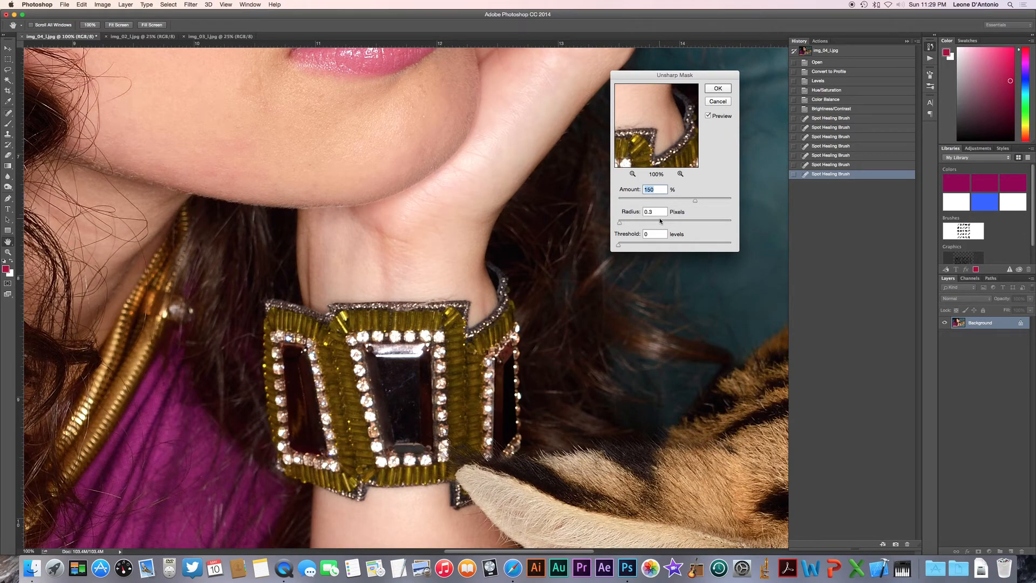
pyautogui.scroll(10, 538, 255)
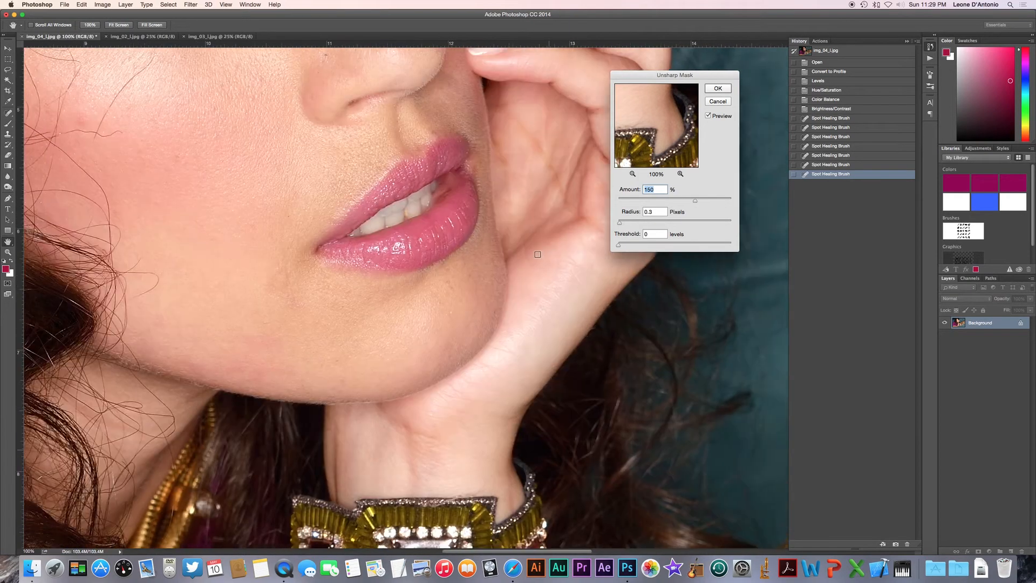
pyautogui.scroll(8, 538, 255)
pyautogui.hscroll(-8, 538, 254)
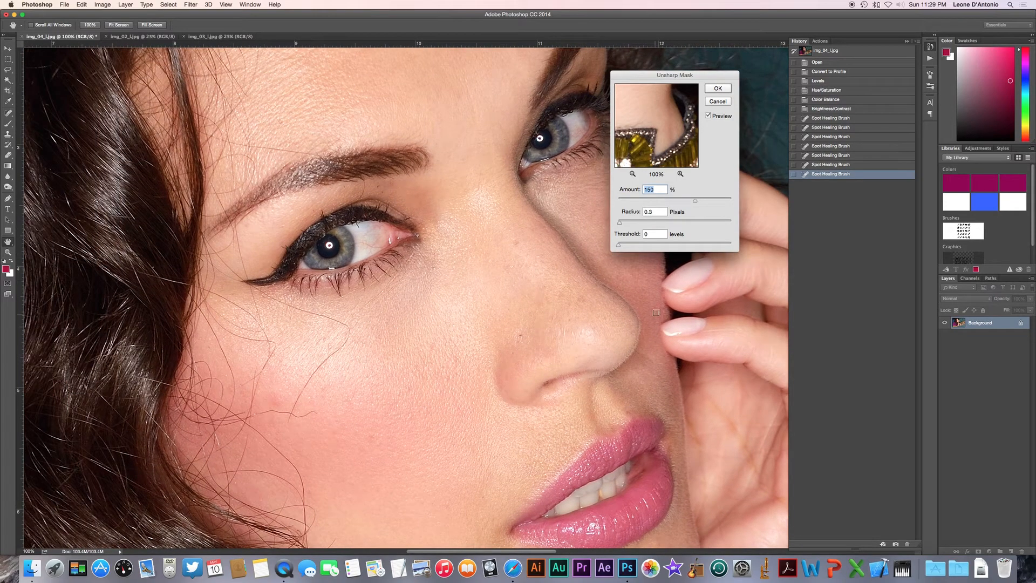
pyautogui.moveTo(687, 74); pyautogui.dragTo(722, 64)
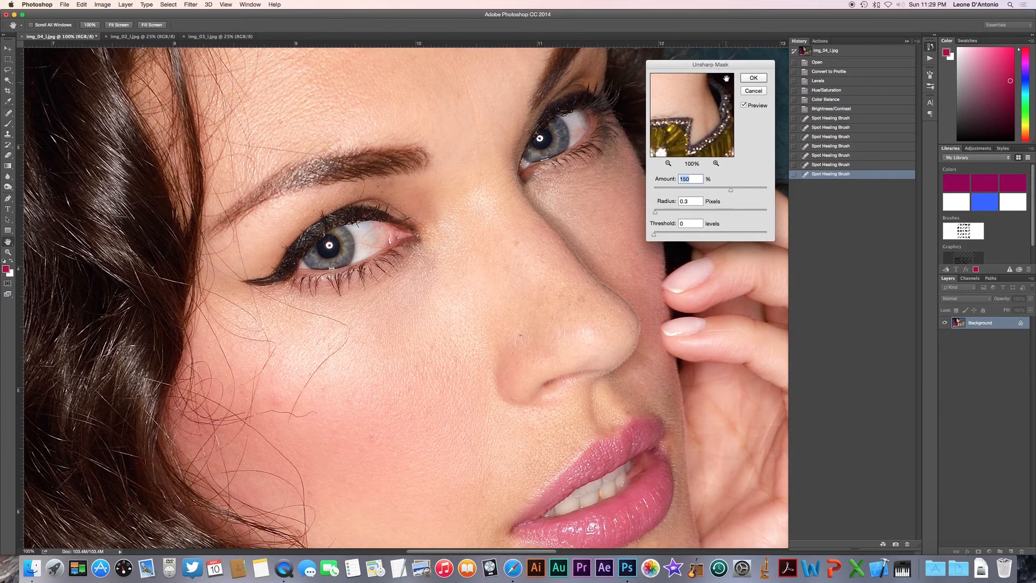
pyautogui.click(744, 106)
pyautogui.click(744, 105)
# Step: Try an Unsharp Mask radius of 1.1 pixels and examine its effect on the face with the preview off and on
pyautogui.click(656, 213)
pyautogui.moveTo(656, 214); pyautogui.dragTo(660, 215)
pyautogui.scroll(-2, 434, 380)
pyautogui.scroll(-3, 433, 380)
pyautogui.scroll(4, 434, 380)
pyautogui.hscroll(2, 433, 380)
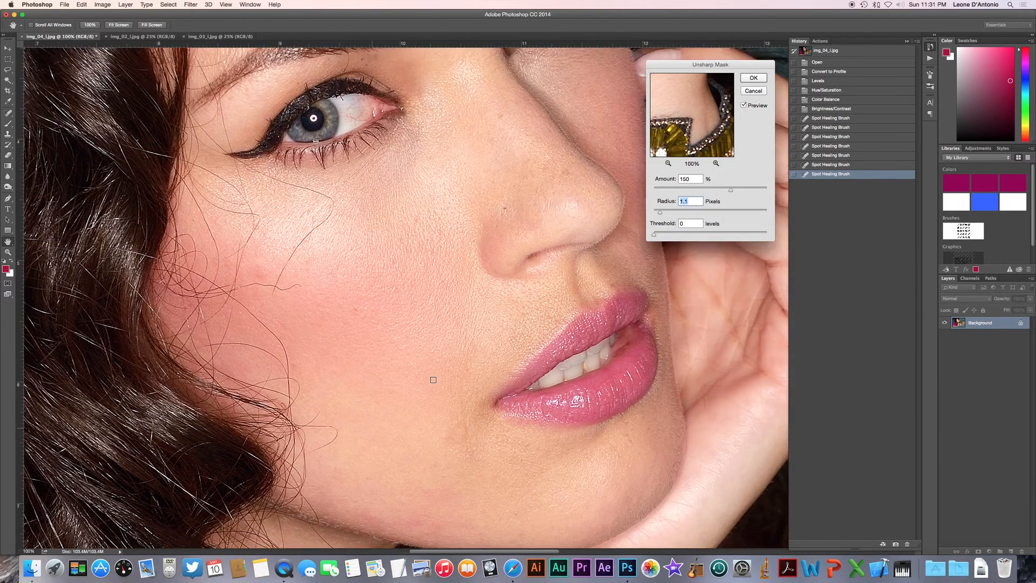
pyautogui.scroll(1, 433, 380)
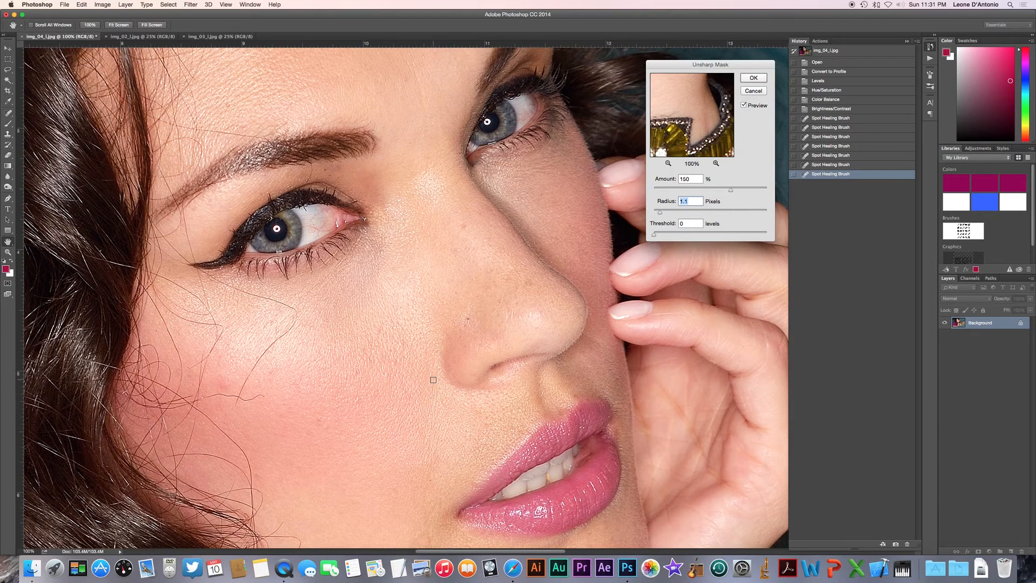
pyautogui.hscroll(-2, 434, 380)
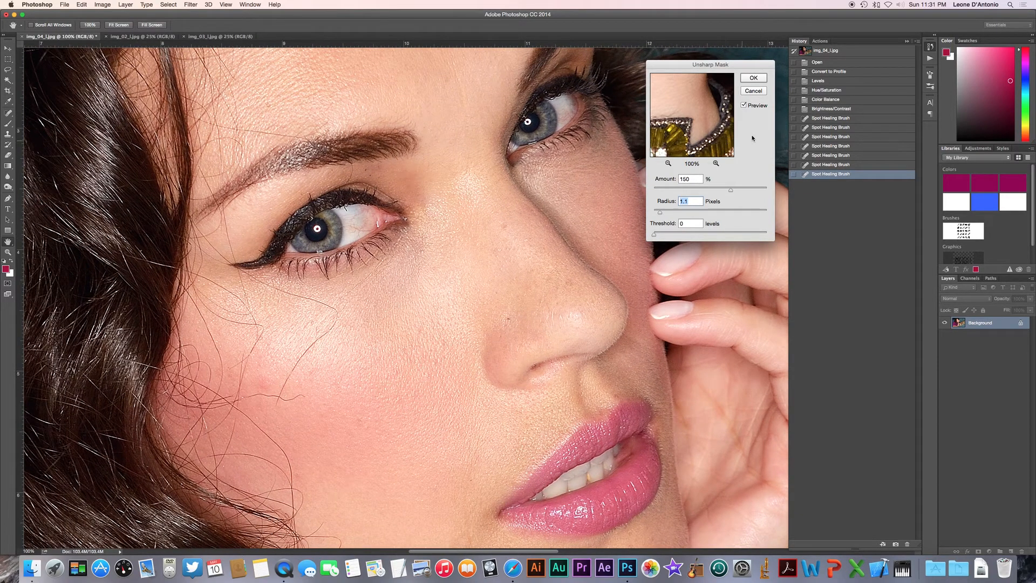
pyautogui.click(744, 107)
pyautogui.click(743, 106)
# Step: Set the Unsharp Mask radius to 0.3 pixels, compare the preview at 50% magnification, and apply the filter with amount 150% and threshold 0
pyautogui.moveTo(660, 213); pyautogui.dragTo(645, 214)
pyautogui.click(655, 214)
pyautogui.moveTo(655, 215); pyautogui.dragTo(655, 214)
pyautogui.keyDown('alt'); pyautogui.click(372, 244); pyautogui.keyUp('alt')
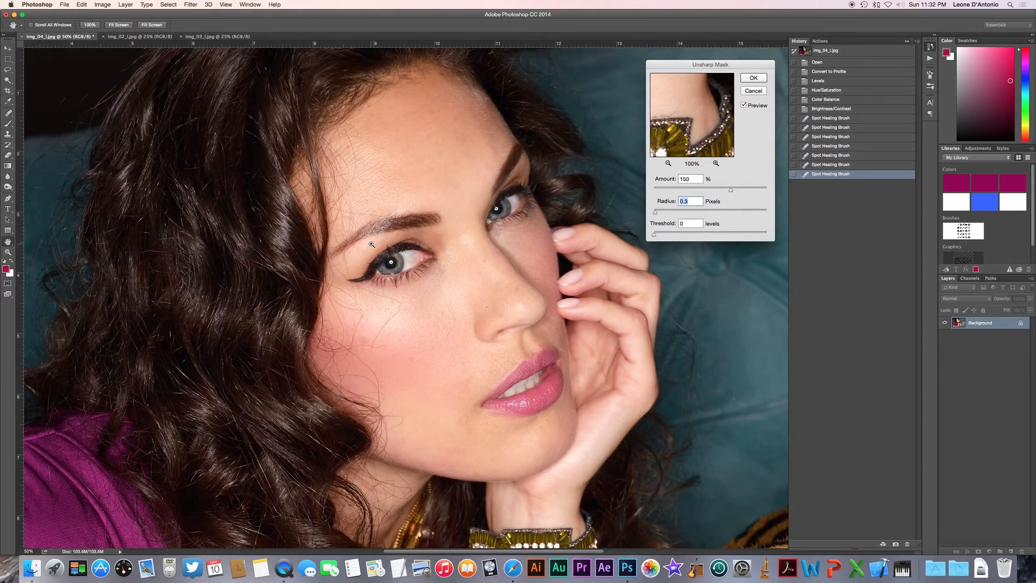
pyautogui.click(743, 106)
pyautogui.click(744, 106)
pyautogui.click(754, 78)
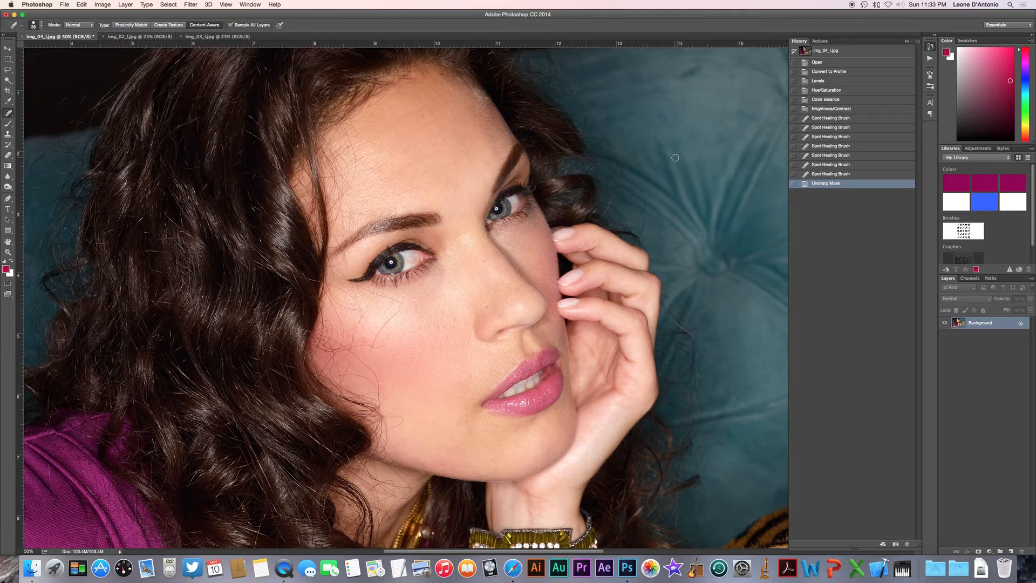
# Step: Compare the original image snapshot with the final Unsharp Mask state at 25% magnification, ending on the sharpened version
pyautogui.press('super+minus')
pyautogui.press('super+minus')
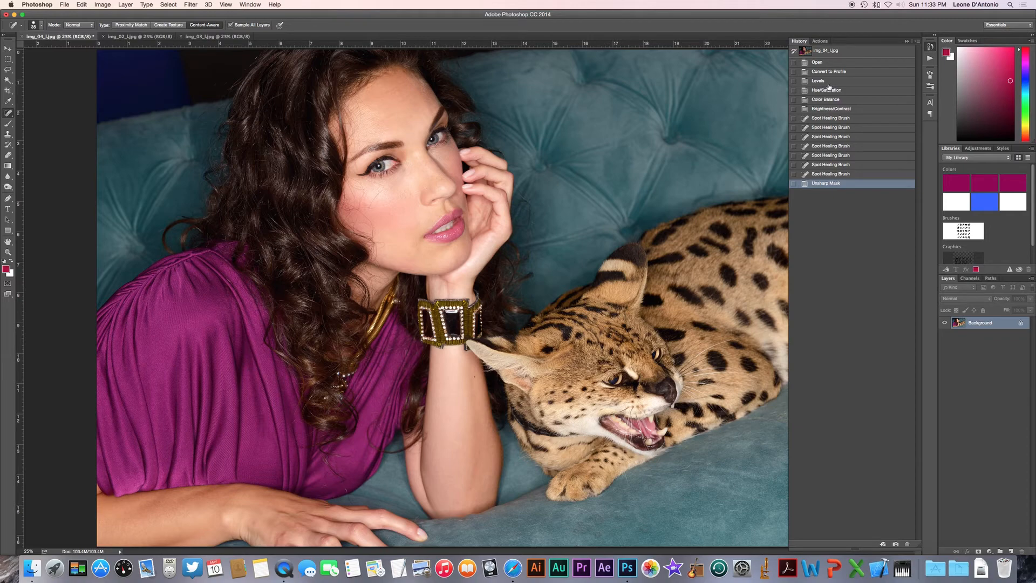
pyautogui.click(826, 52)
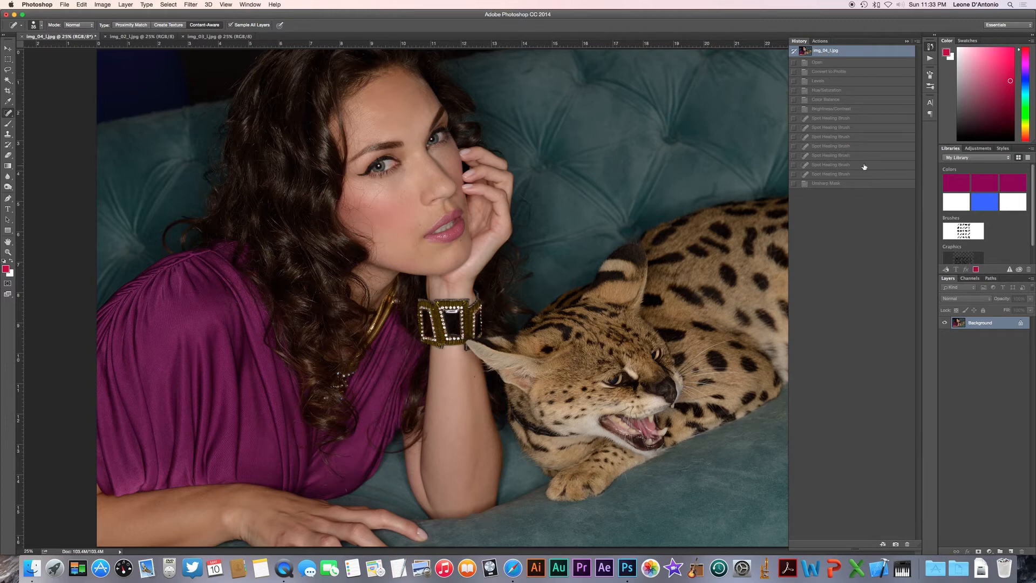
pyautogui.click(826, 184)
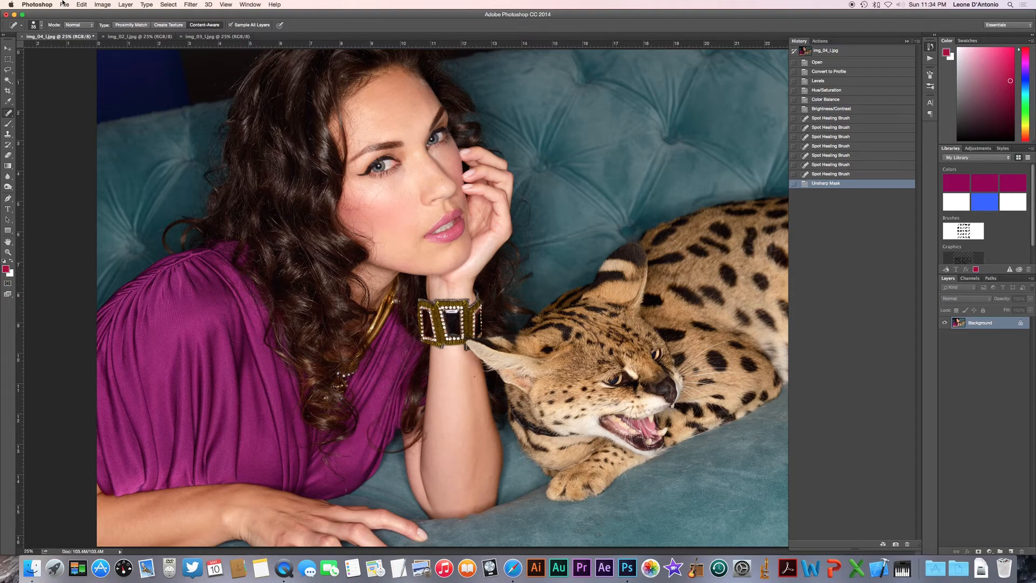
pyautogui.click(64, 3)
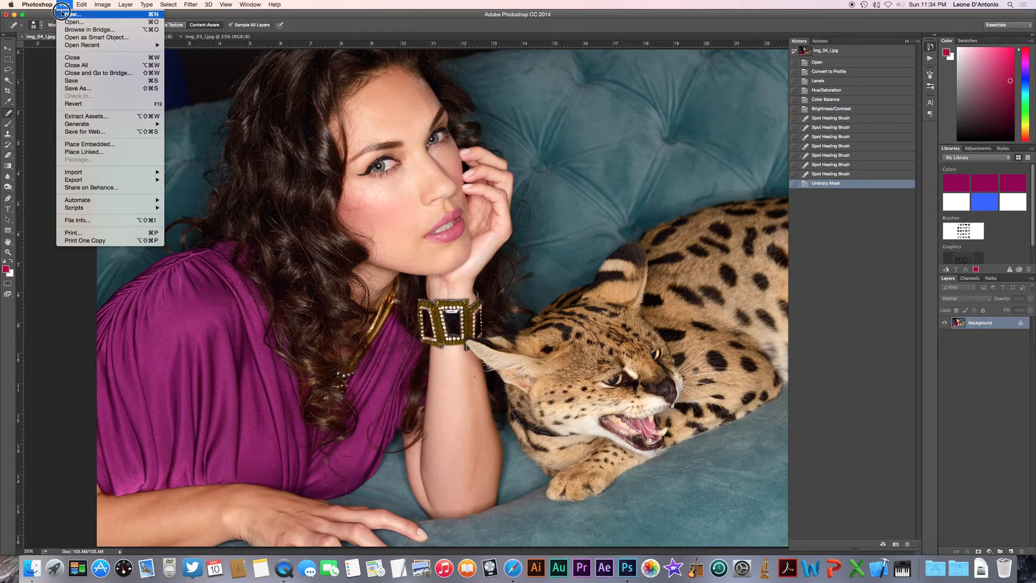
pyautogui.click(116, 30)
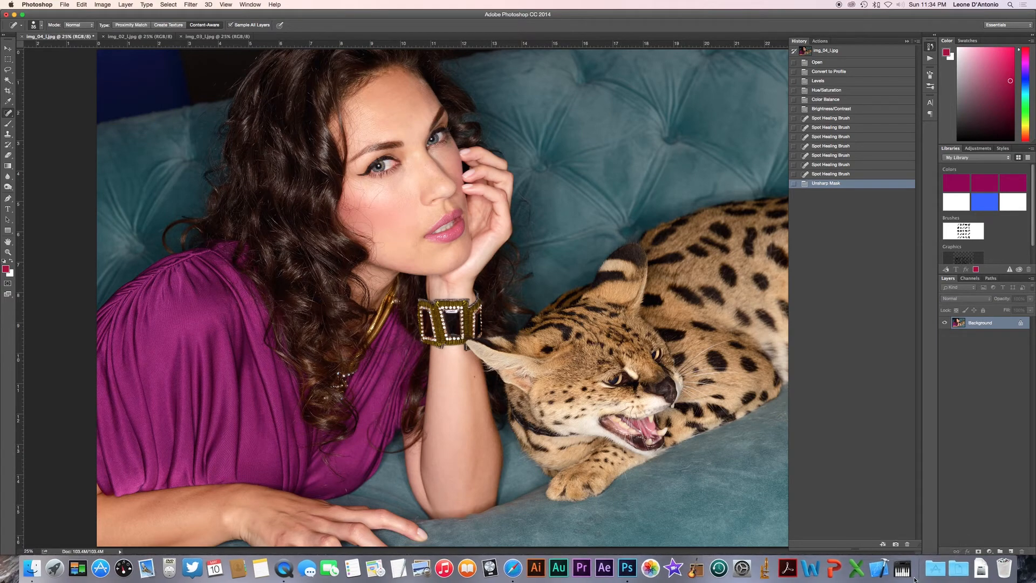
pyautogui.click(69, 3)
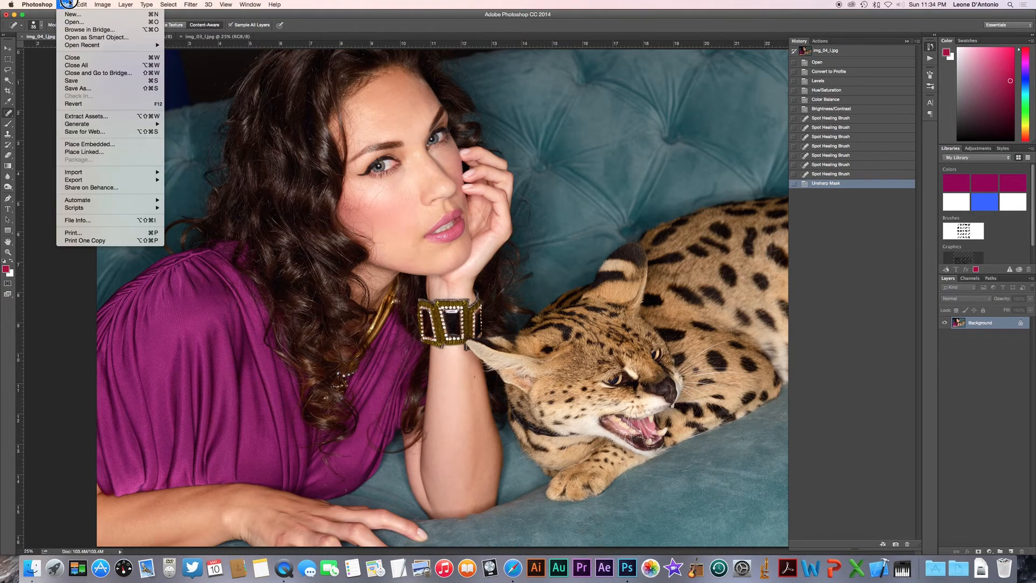
pyautogui.moveTo(56, 3)
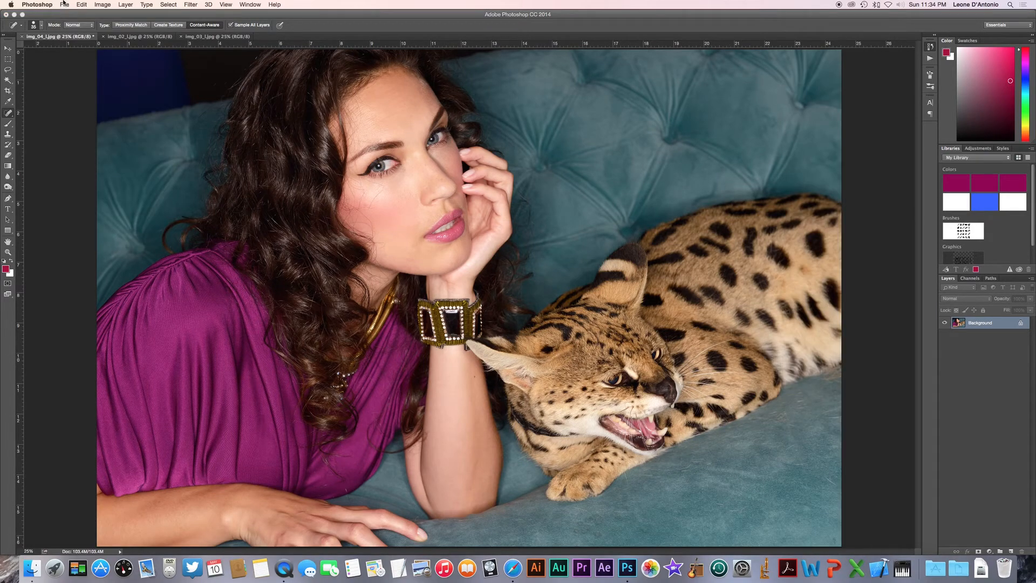
pyautogui.click(851, 4)
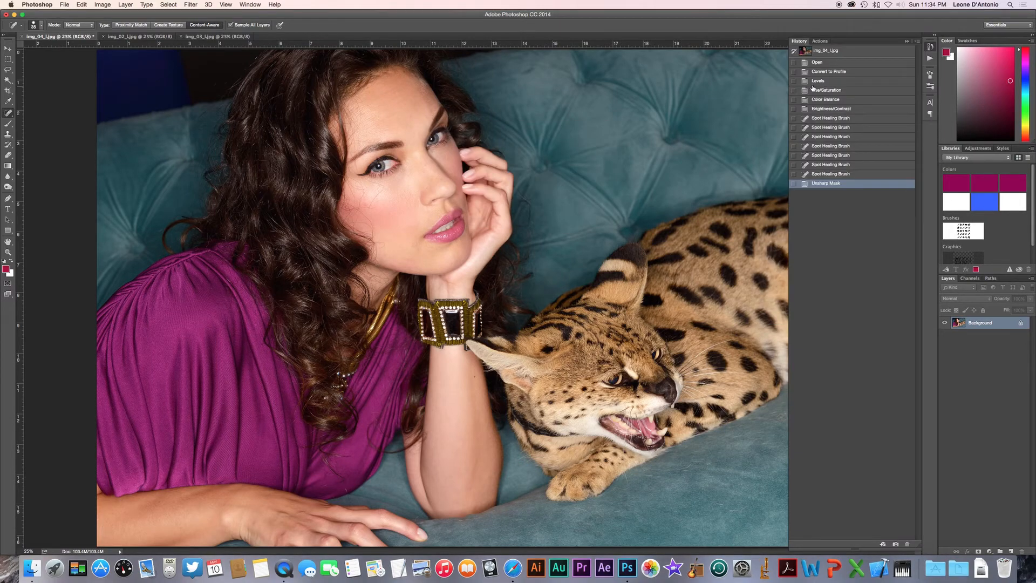
pyautogui.click(852, 4)
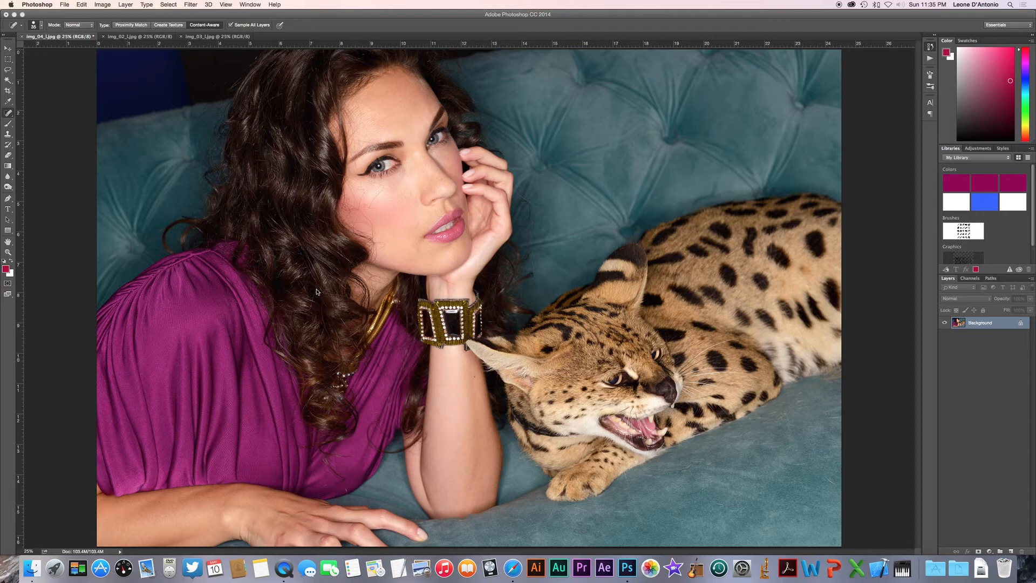
# Step: Start saving the retouched portrait under Save As and create a new folder named PSD inside the Photoshop Workshop sample photos folder
pyautogui.click(65, 4)
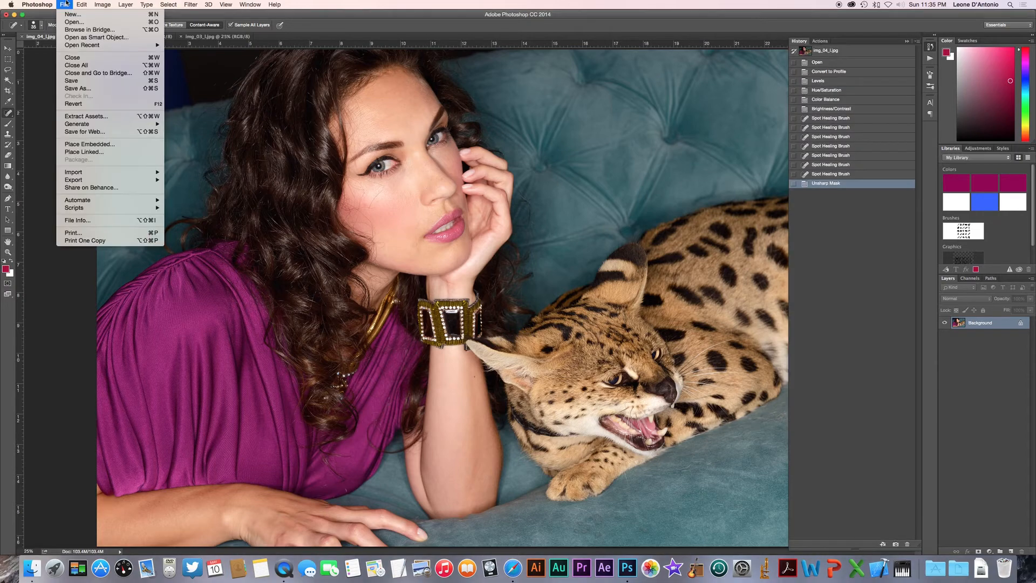
pyautogui.click(93, 89)
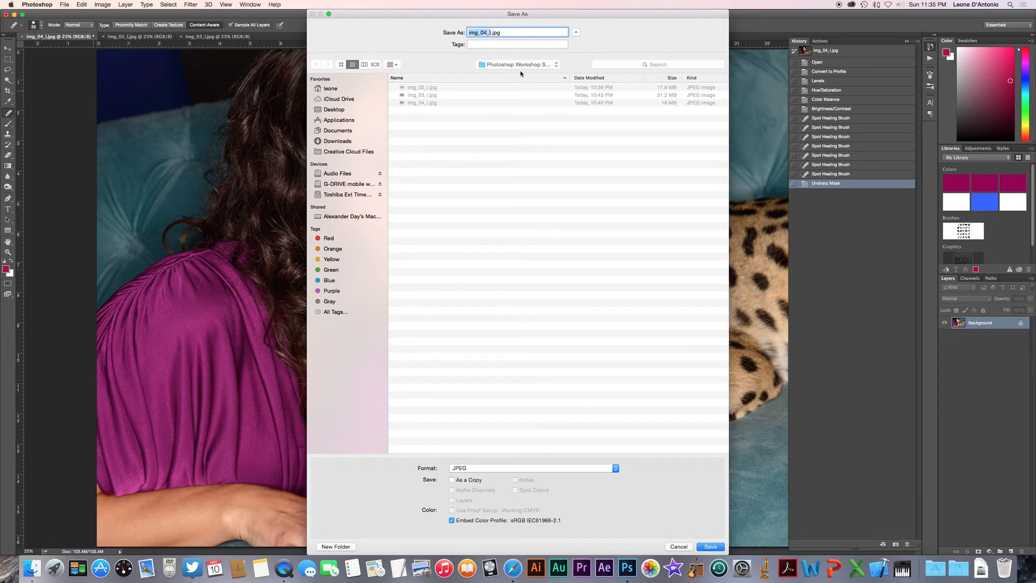
pyautogui.click(446, 158)
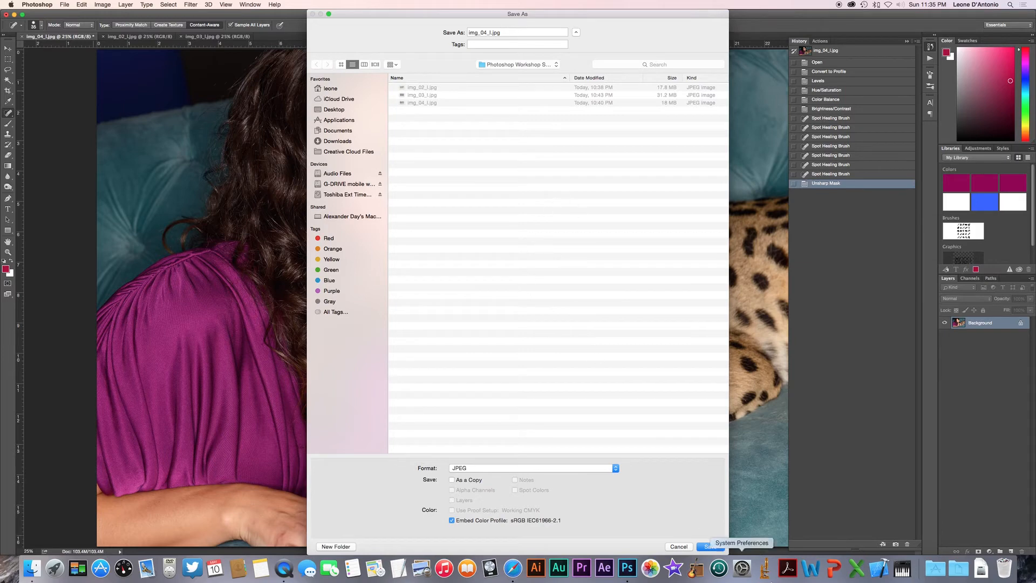
pyautogui.moveTo(728, 553); pyautogui.dragTo(641, 362)
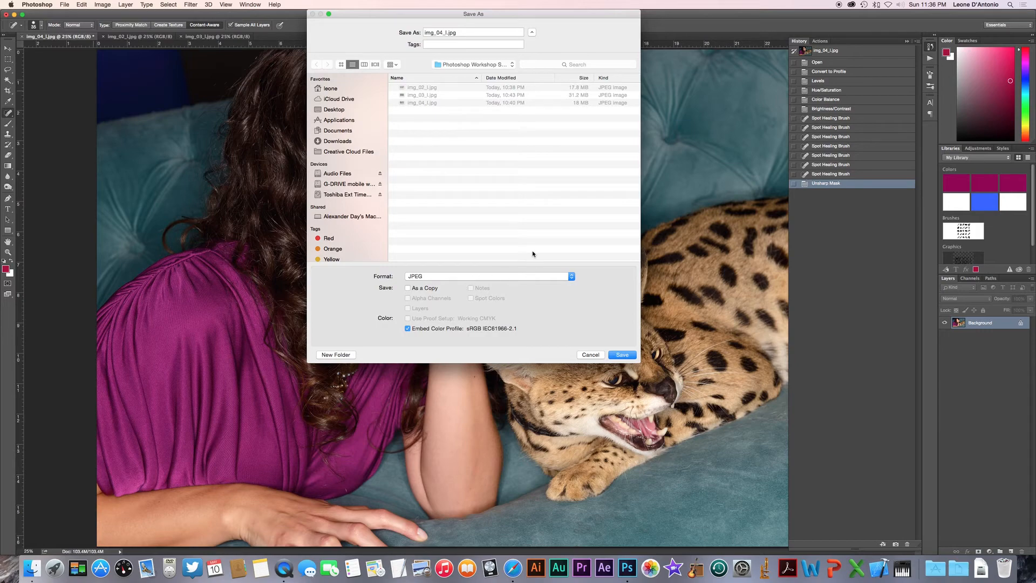
pyautogui.click(349, 356)
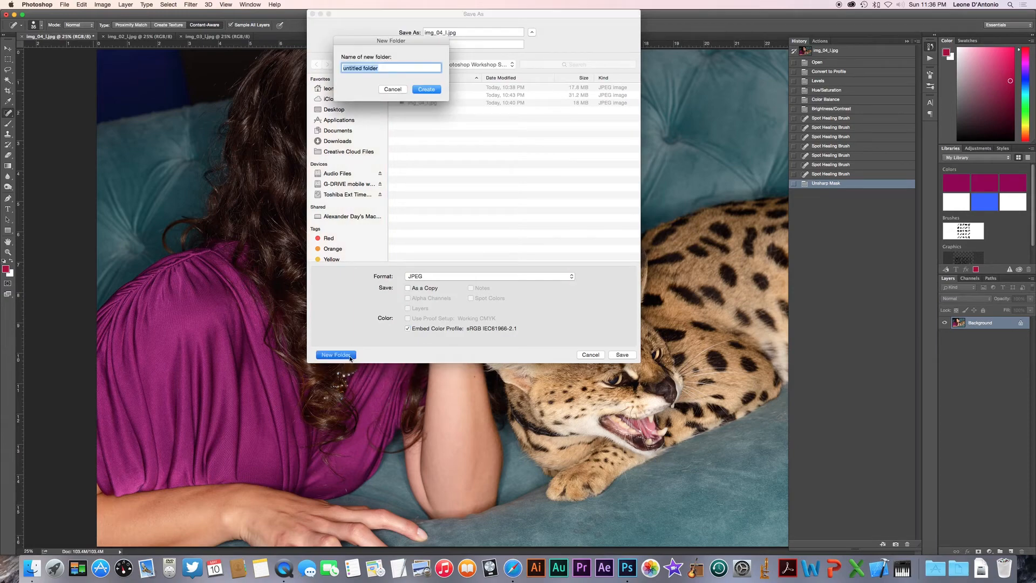
pyautogui.write('PSD')
pyautogui.click(437, 90)
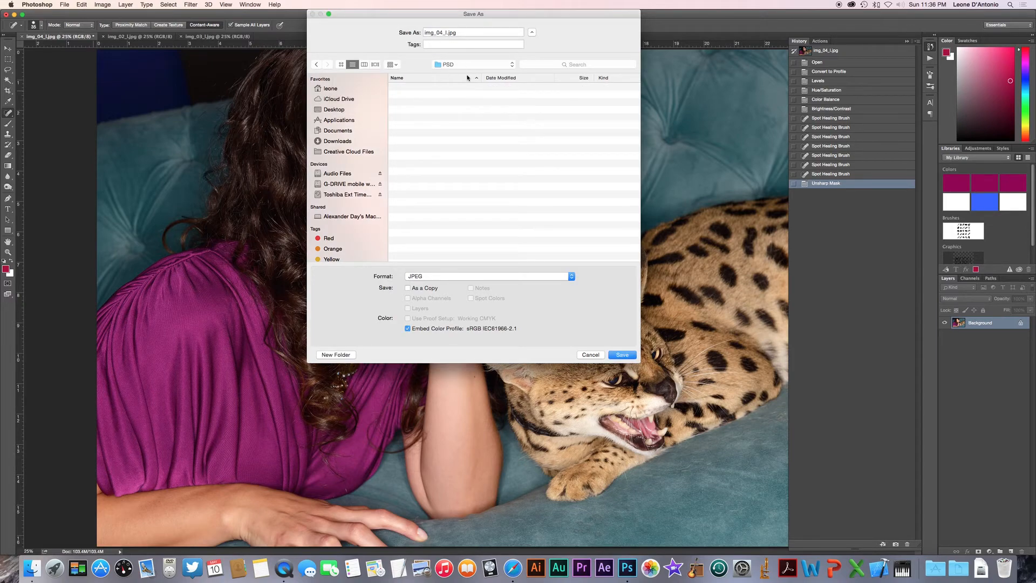
# Step: Save the portrait in Photoshop format as img_04_l.psd in the PSD folder, with the sRGB IEC61966-2.1 color profile embedded
pyautogui.click(542, 277)
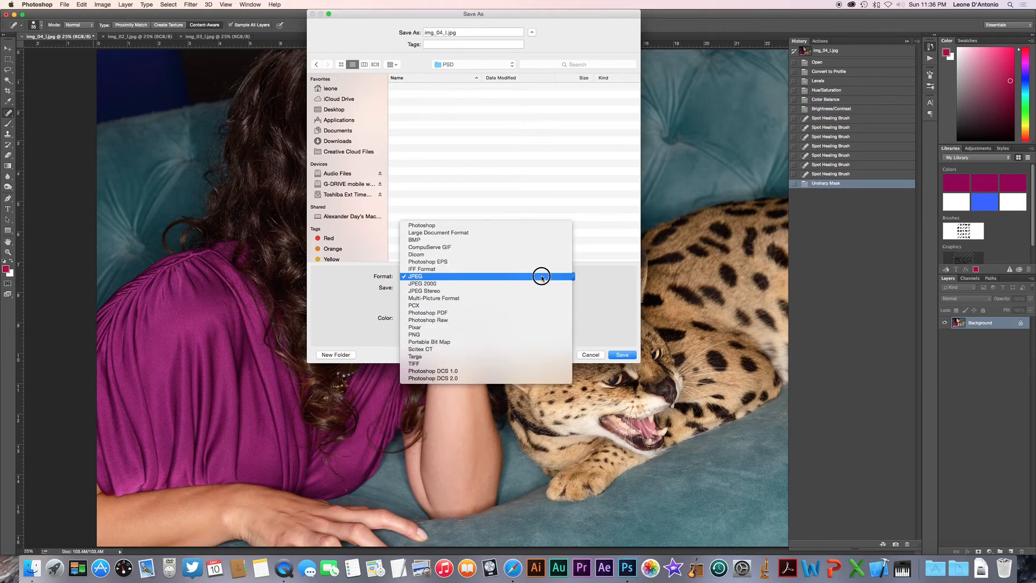
pyautogui.click(527, 226)
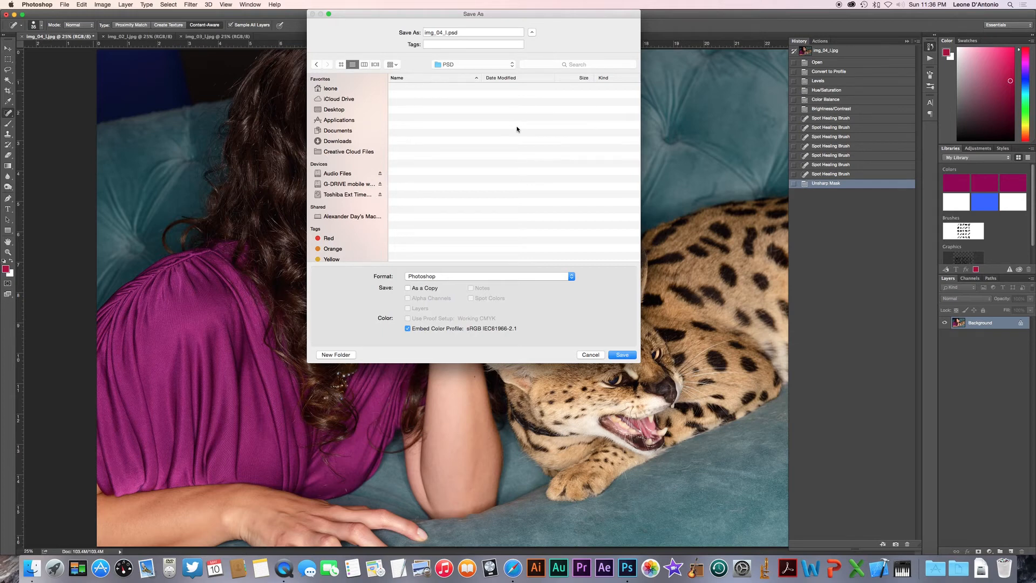
pyautogui.click(622, 355)
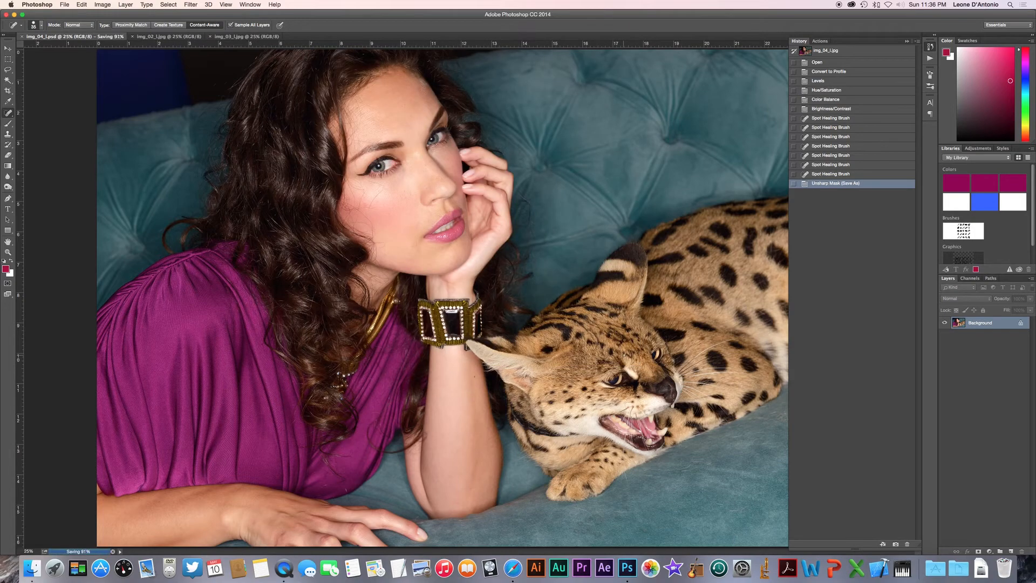
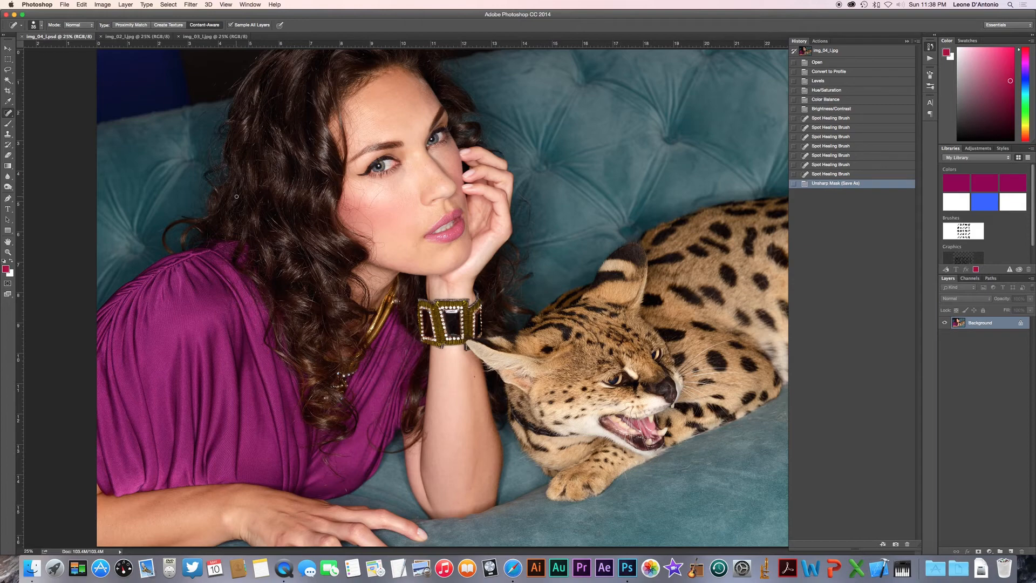
# Step: Start another Save As and create a folder named jpegs-retouched inside the Photoshop Workshop sample photos folder
pyautogui.click(65, 4)
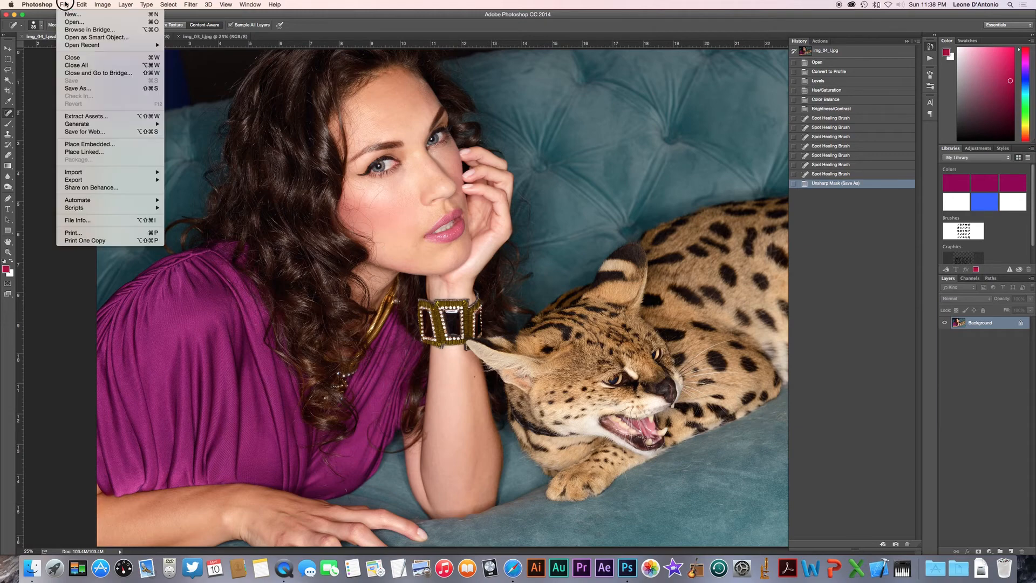
pyautogui.click(77, 89)
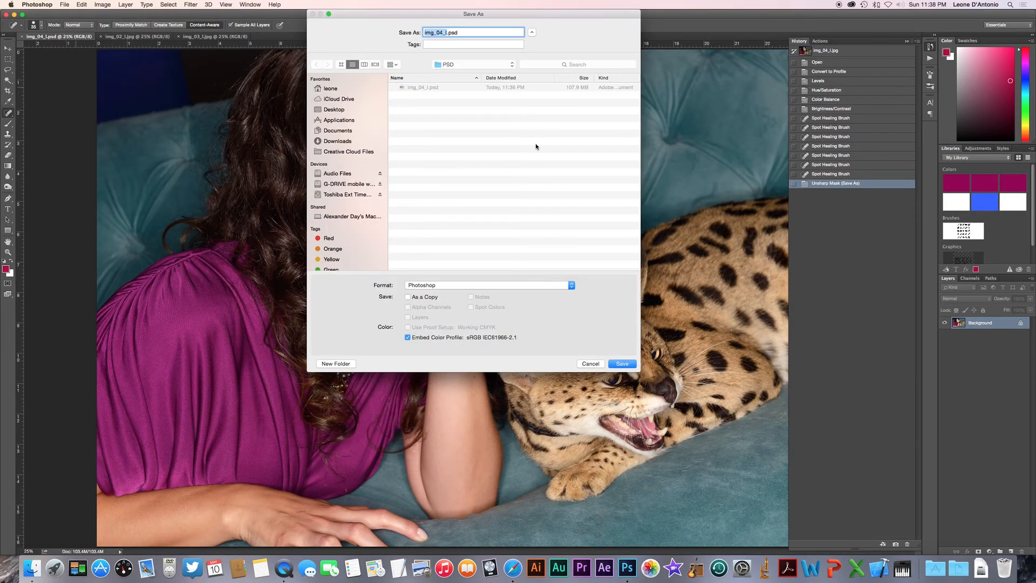
pyautogui.click(509, 65)
pyautogui.click(506, 69)
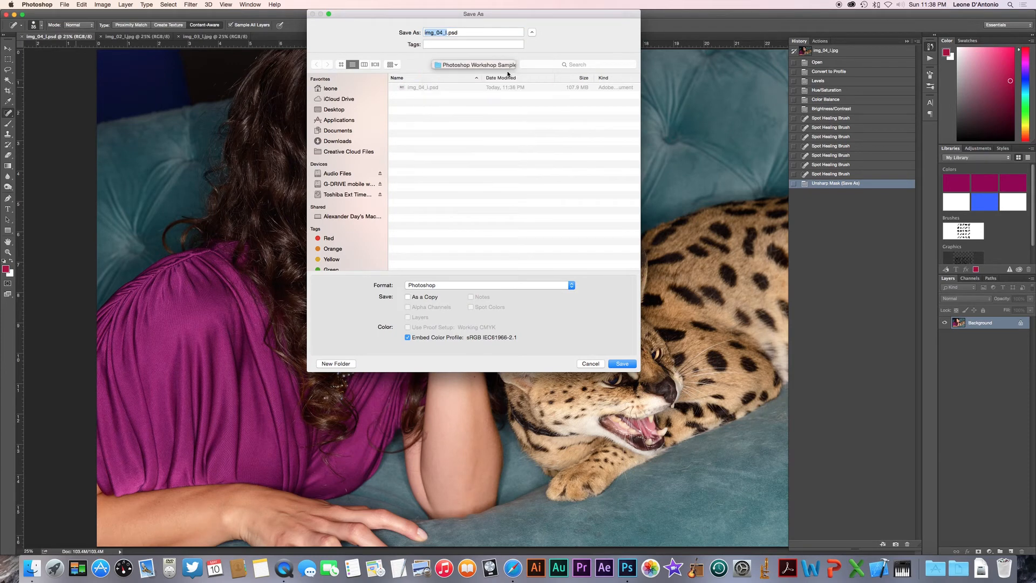
pyautogui.click(484, 205)
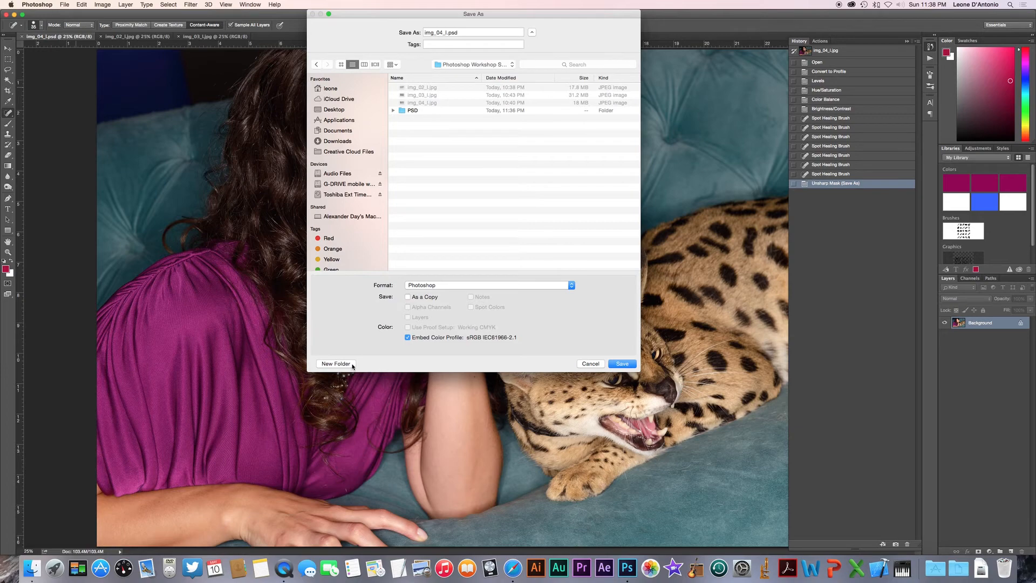
pyautogui.click(335, 364)
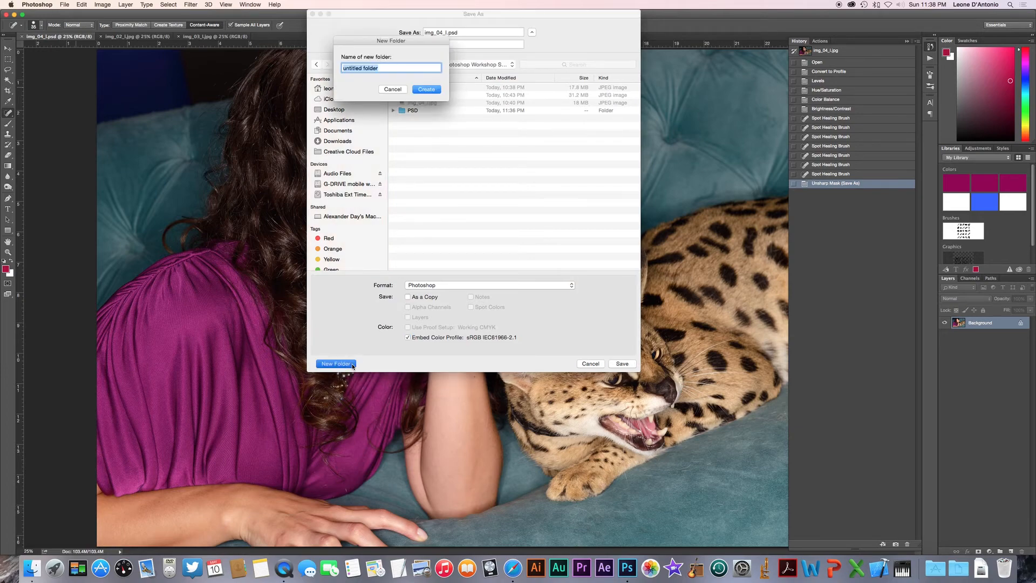
pyautogui.press('BackSpace')
pyautogui.write('jpegs-retouched')
pyautogui.click(429, 91)
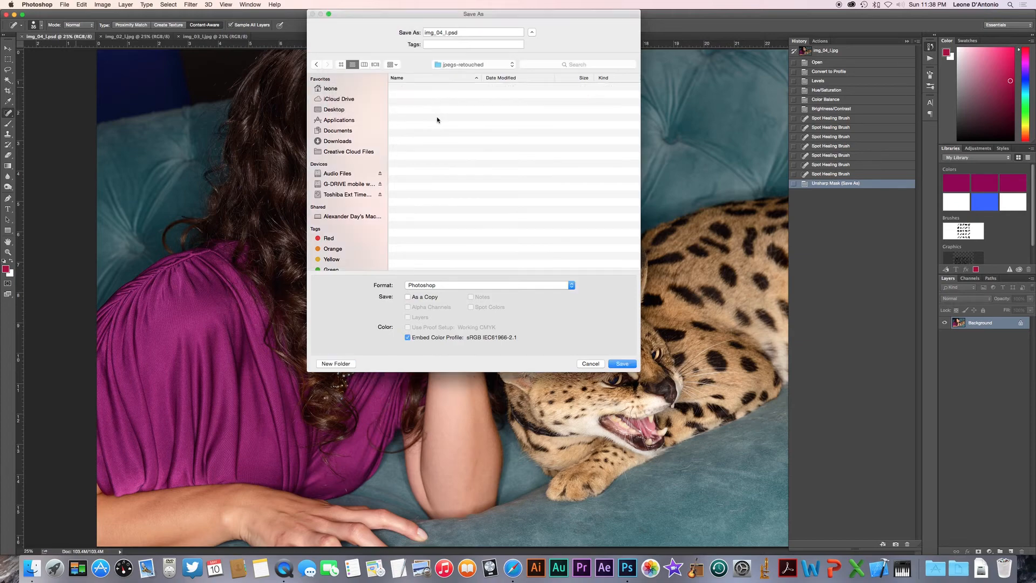
# Step: Save the portrait as the JPEG img_04_l.jpg in the jpegs-retouched folder, using quality 12 (Maximum) and Baseline ("Standard")
pyautogui.click(481, 64)
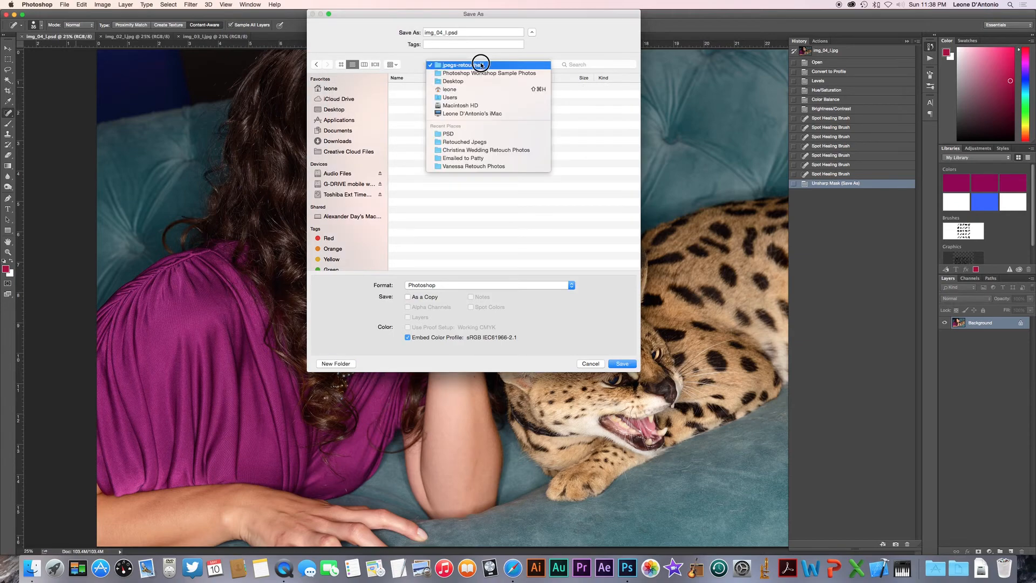
pyautogui.click(511, 53)
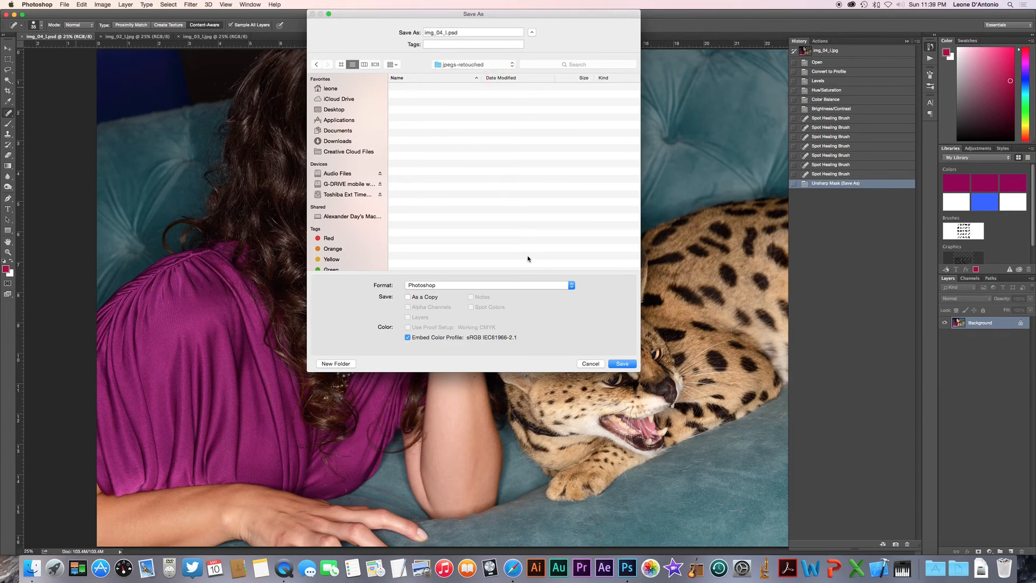
pyautogui.click(419, 286)
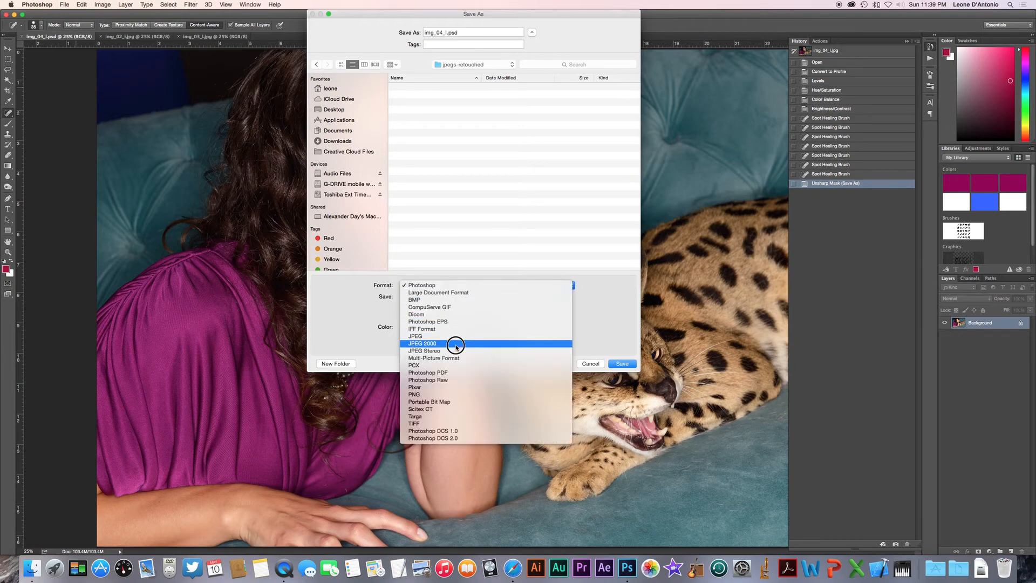
pyautogui.click(414, 337)
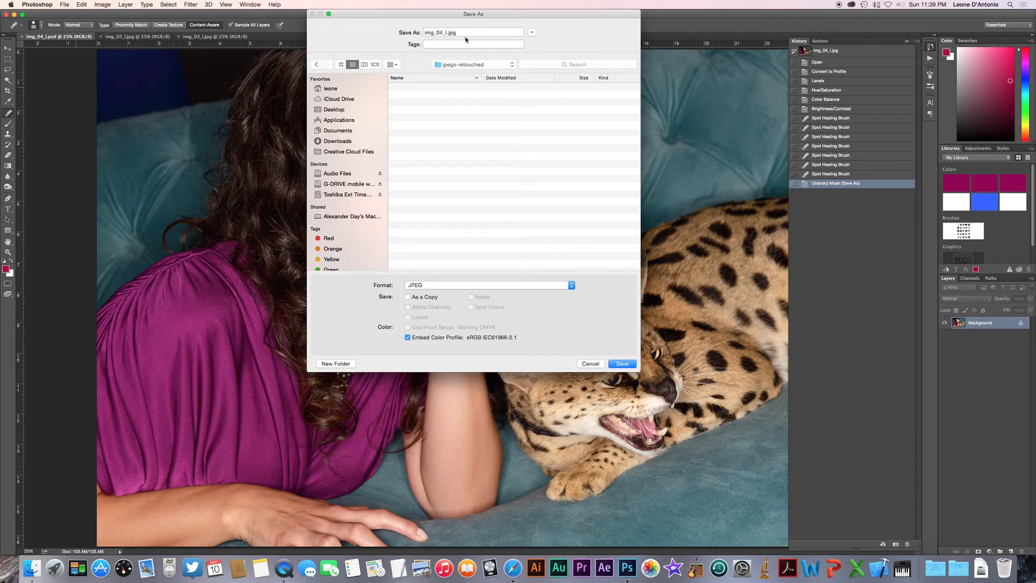
pyautogui.click(622, 364)
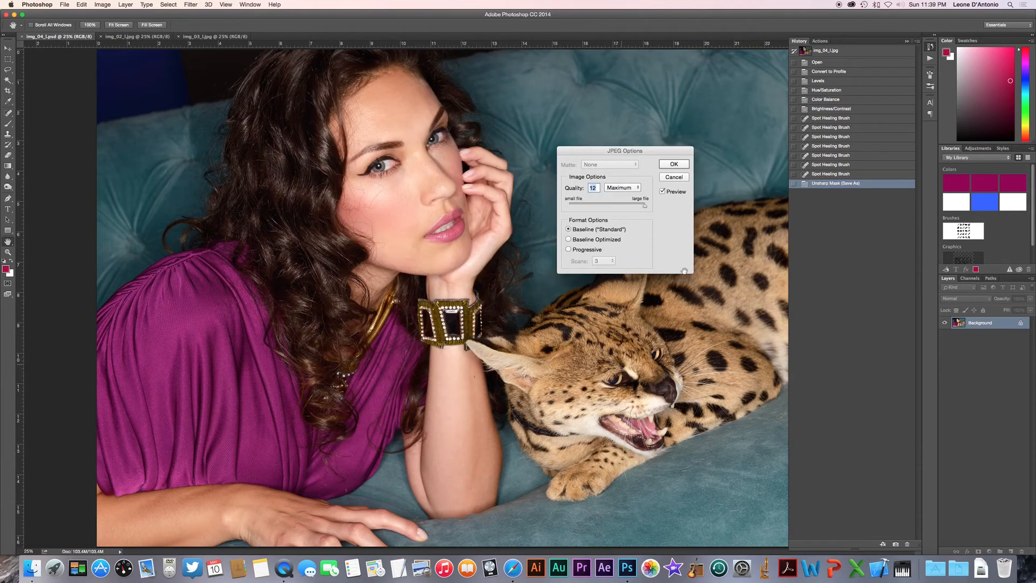
pyautogui.moveTo(657, 149); pyautogui.dragTo(594, 147)
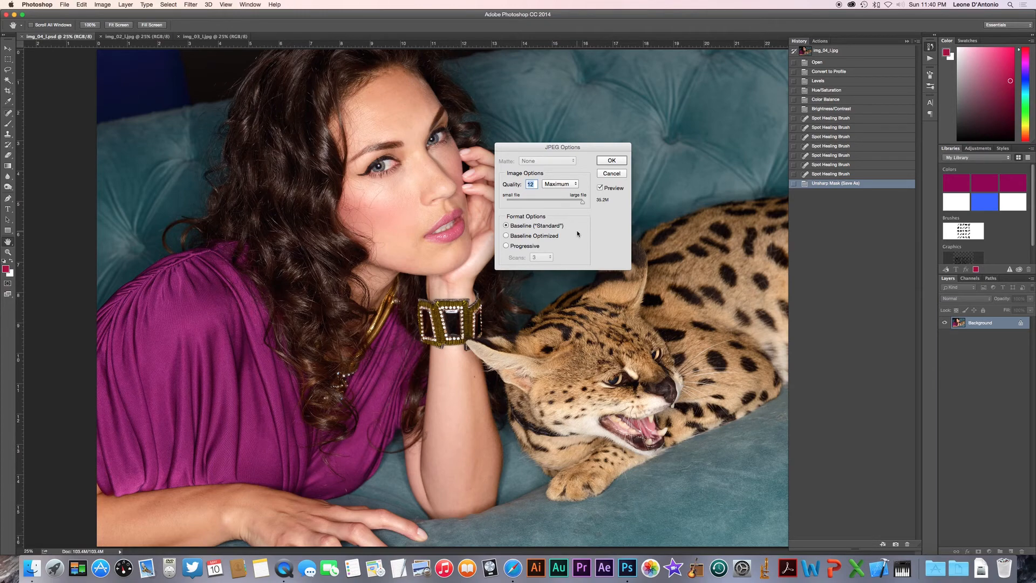
pyautogui.click(612, 160)
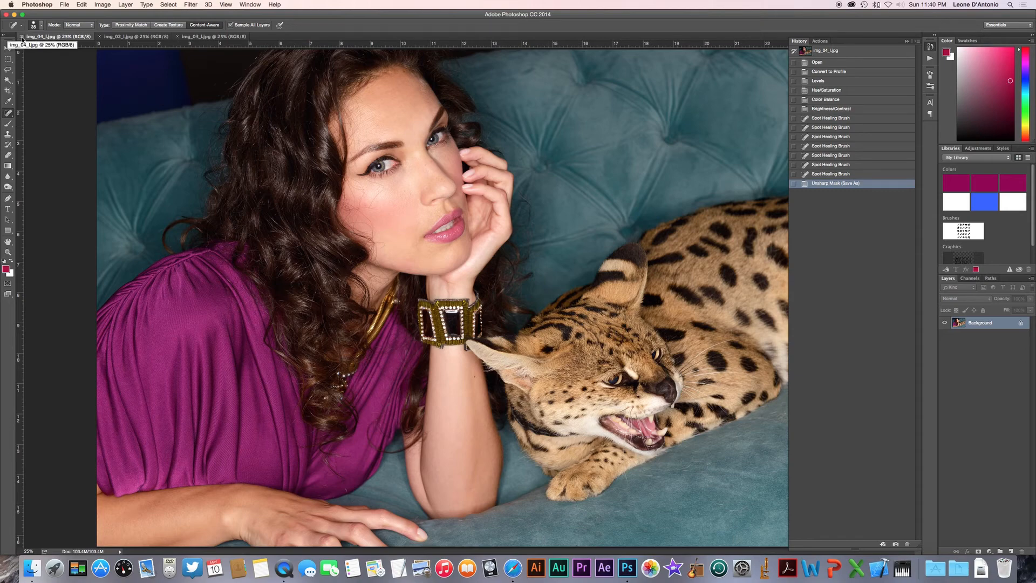
# Step: Switch to img_02_l.jpg and convert it to the sRGB IEC61966-2.1 profile with the Adobe (ACE) engine and Relative Colorimetric intent
pyautogui.click(132, 37)
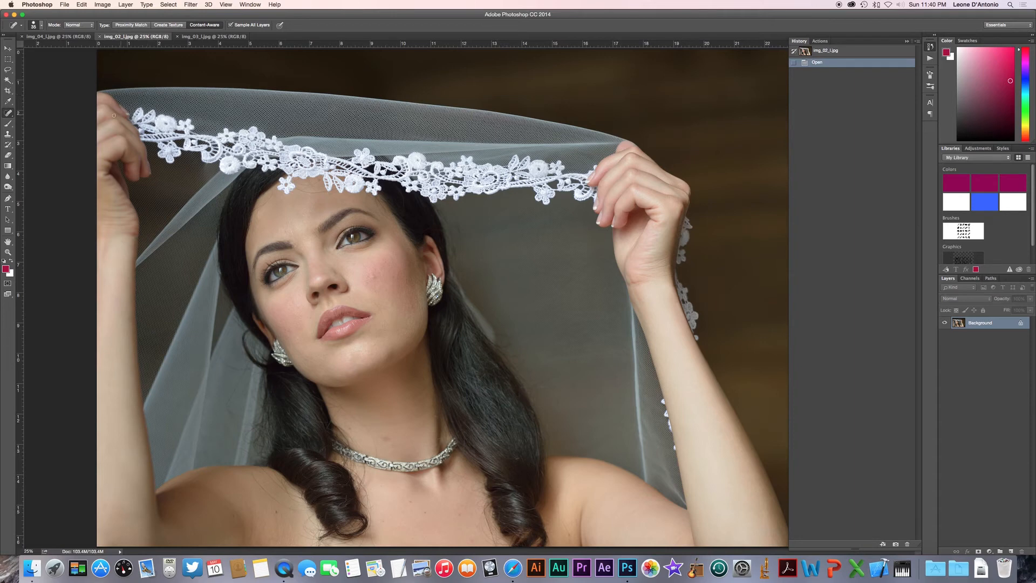
pyautogui.click(82, 4)
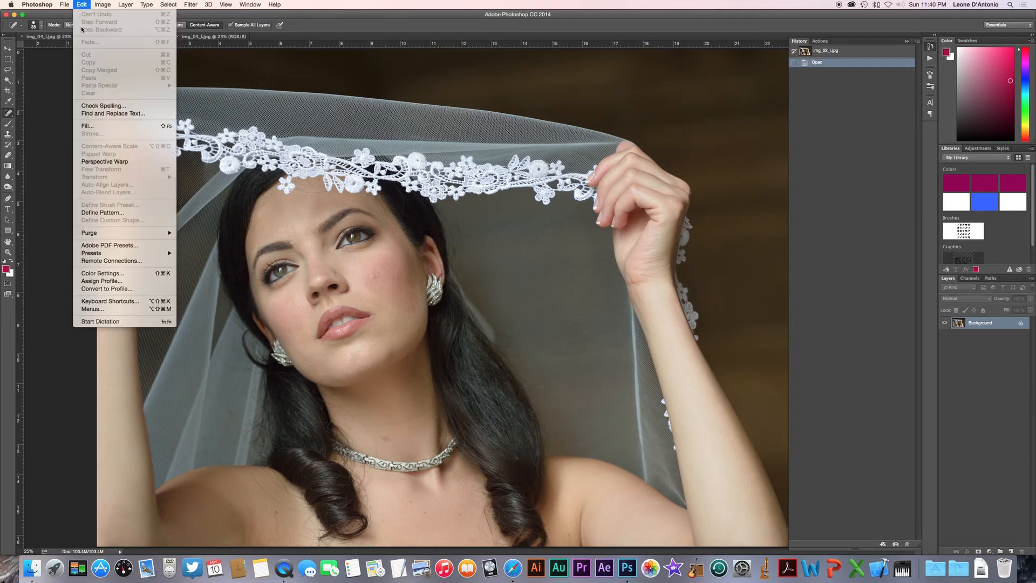
pyautogui.click(124, 289)
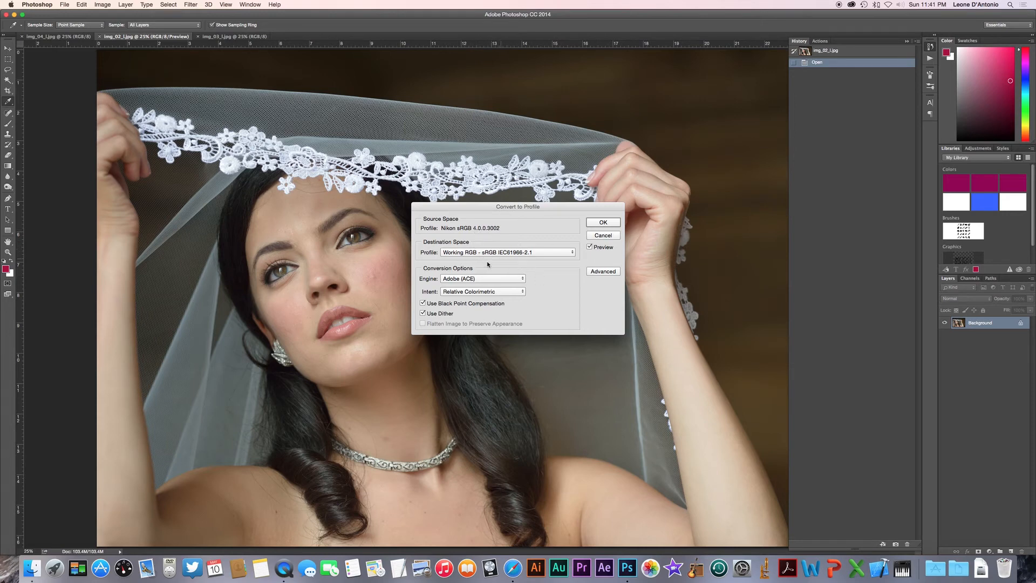
pyautogui.click(604, 223)
pyautogui.press('j')
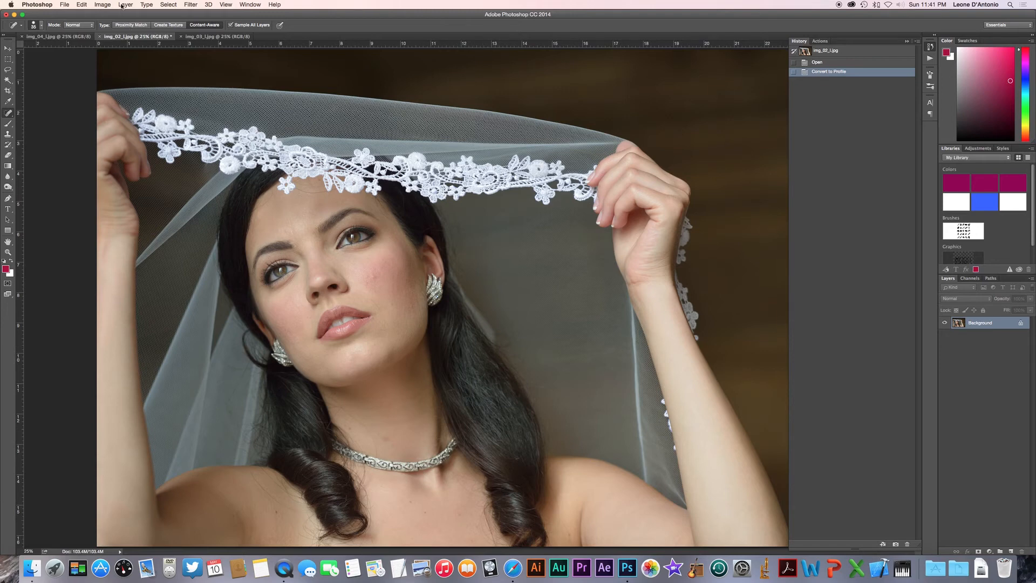
# Step: Open the Levels adjustment for the bride photo and place its dialog clear of her face
pyautogui.click(103, 4)
pyautogui.moveTo(116, 27)
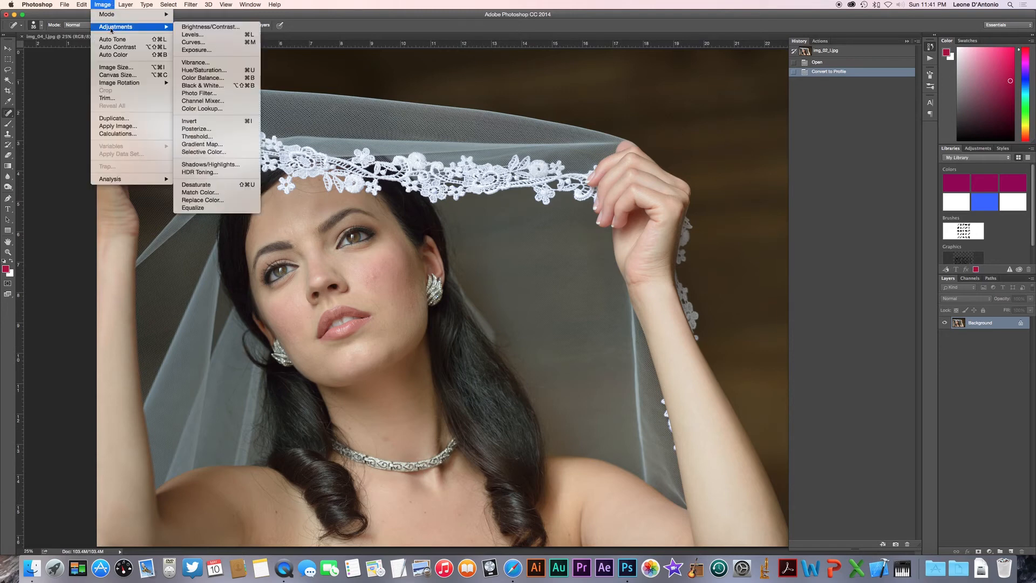
pyautogui.click(241, 34)
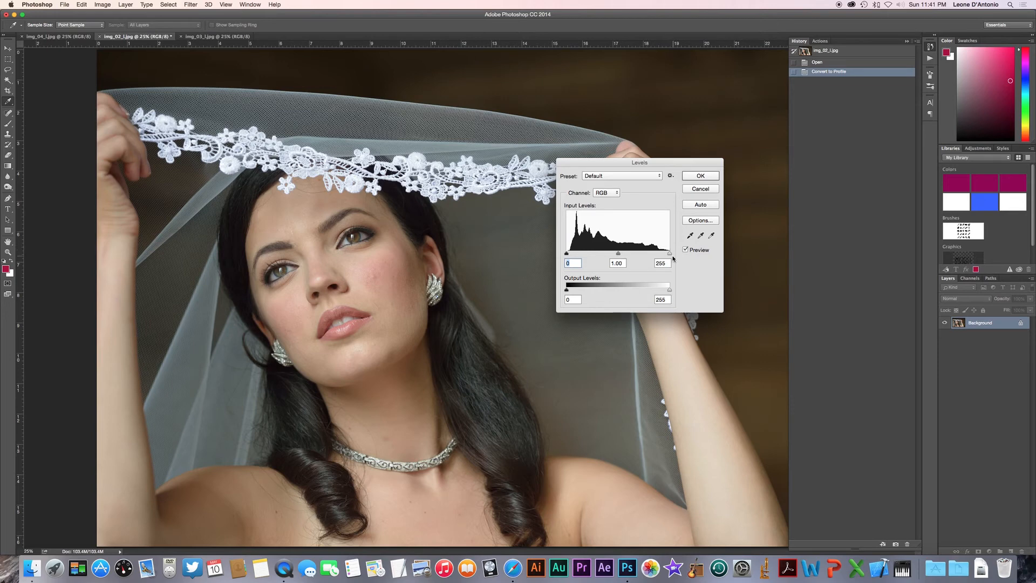
pyautogui.moveTo(674, 165); pyautogui.dragTo(820, 160)
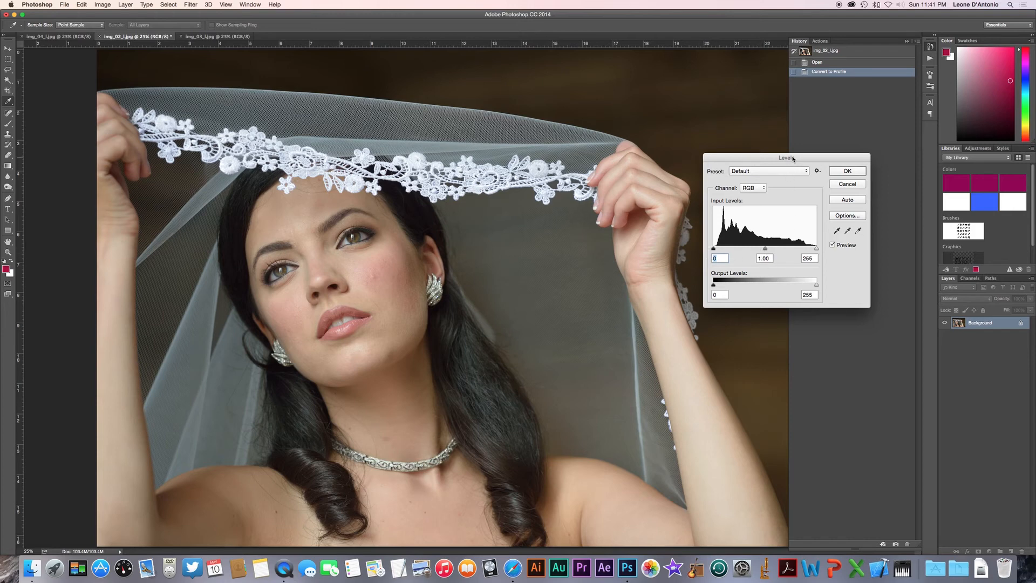
pyautogui.moveTo(793, 158); pyautogui.dragTo(677, 141)
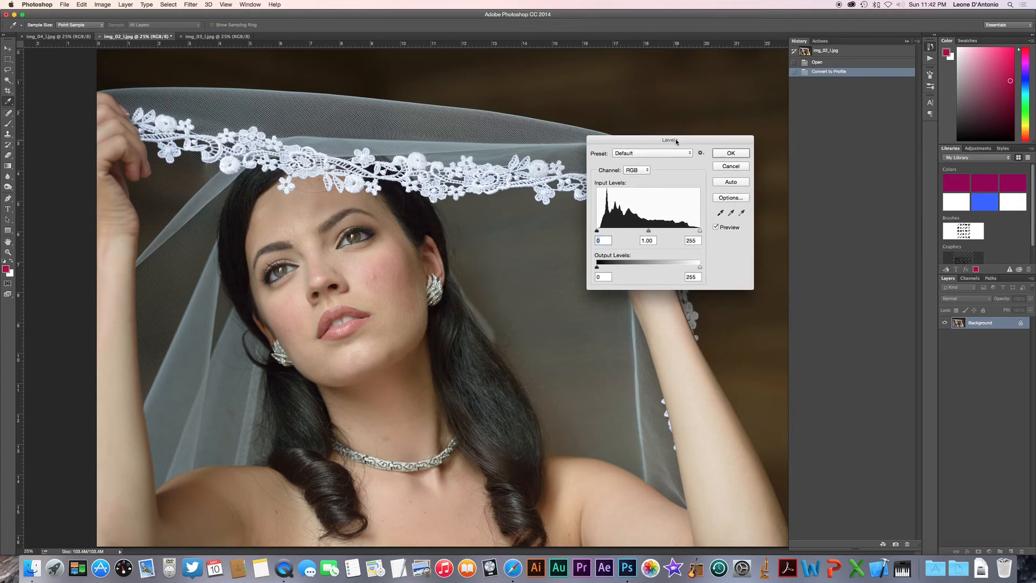
# Step: Try an RGB white input level of 223 in Levels and return it to 255
pyautogui.click(701, 232)
pyautogui.moveTo(700, 232); pyautogui.dragTo(688, 233)
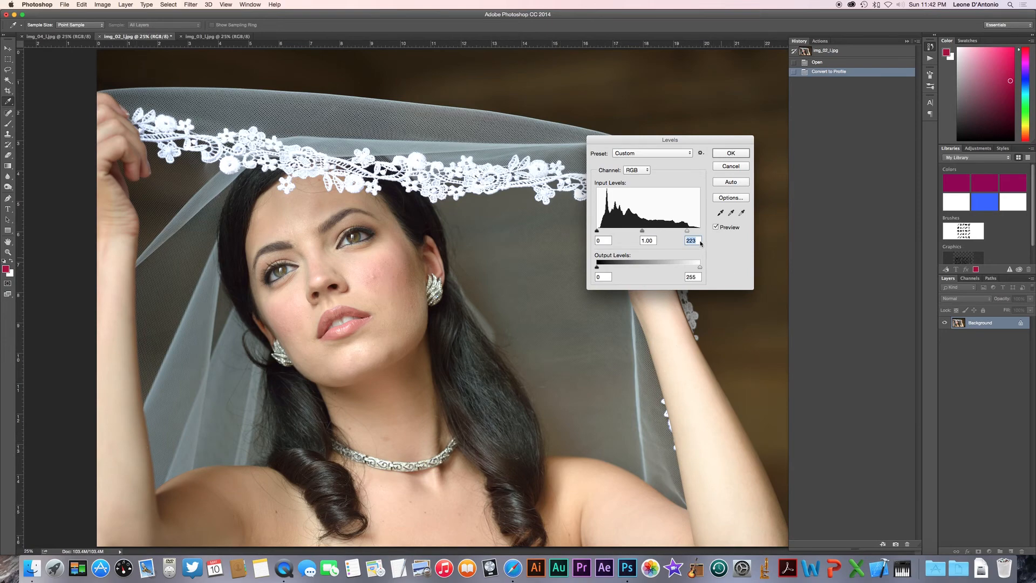
pyautogui.moveTo(689, 232); pyautogui.dragTo(711, 229)
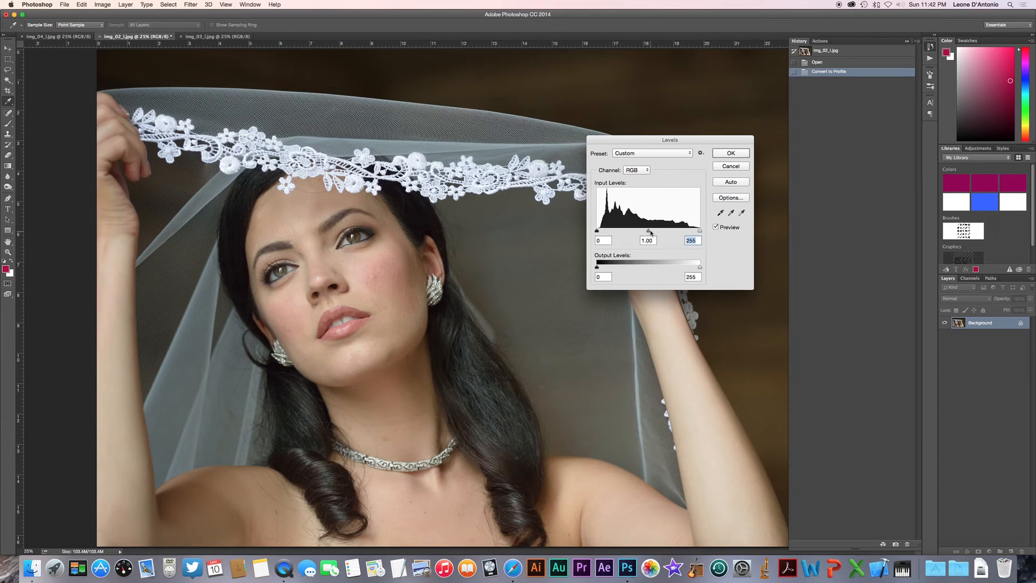
# Step: Raise the bride photo's Levels midtone input to 1.09, compare it with the unadjusted image, and apply it
pyautogui.moveTo(649, 233); pyautogui.dragTo(646, 233)
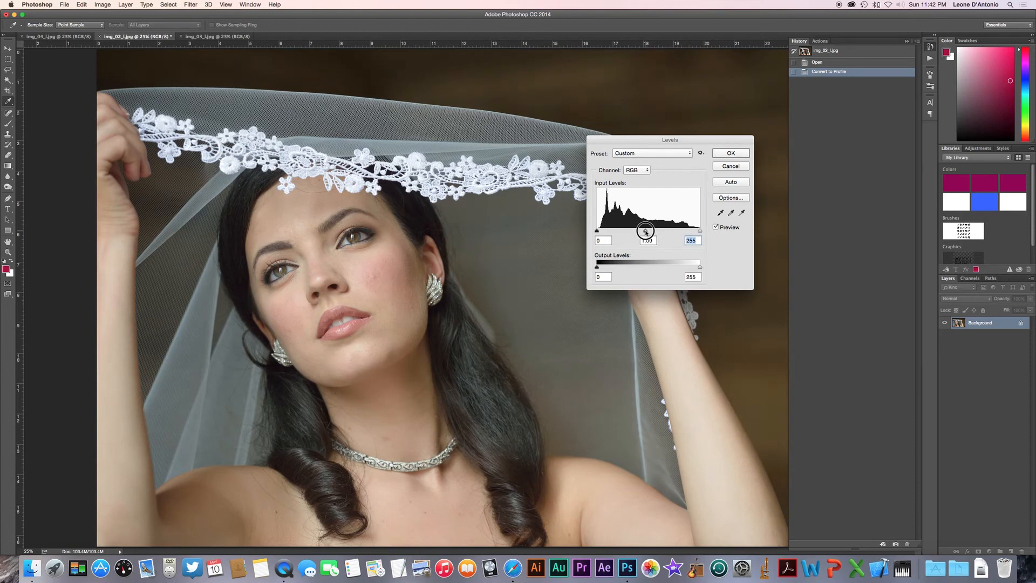
pyautogui.moveTo(646, 232); pyautogui.dragTo(646, 233)
pyautogui.click(716, 227)
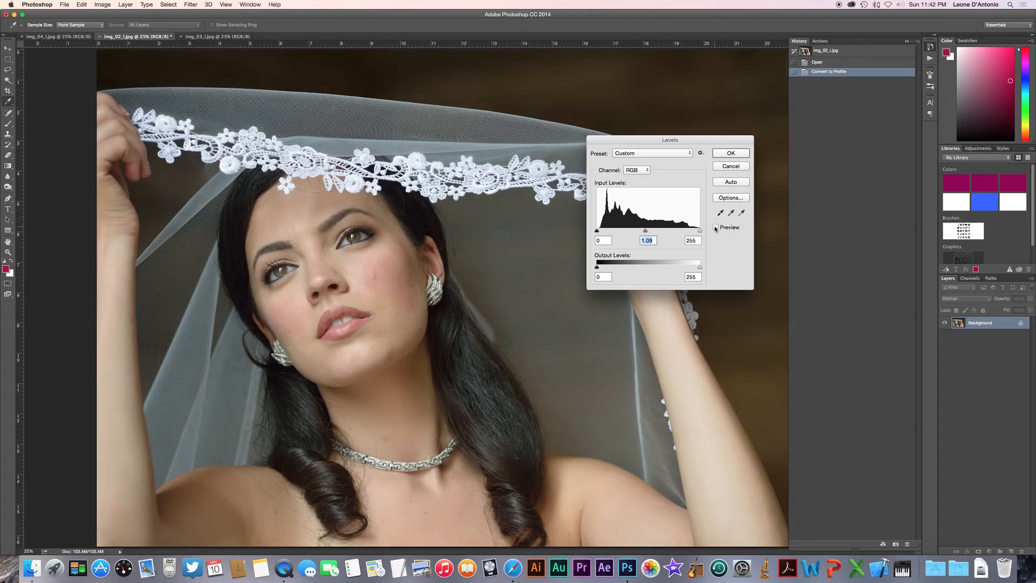
pyautogui.click(716, 227)
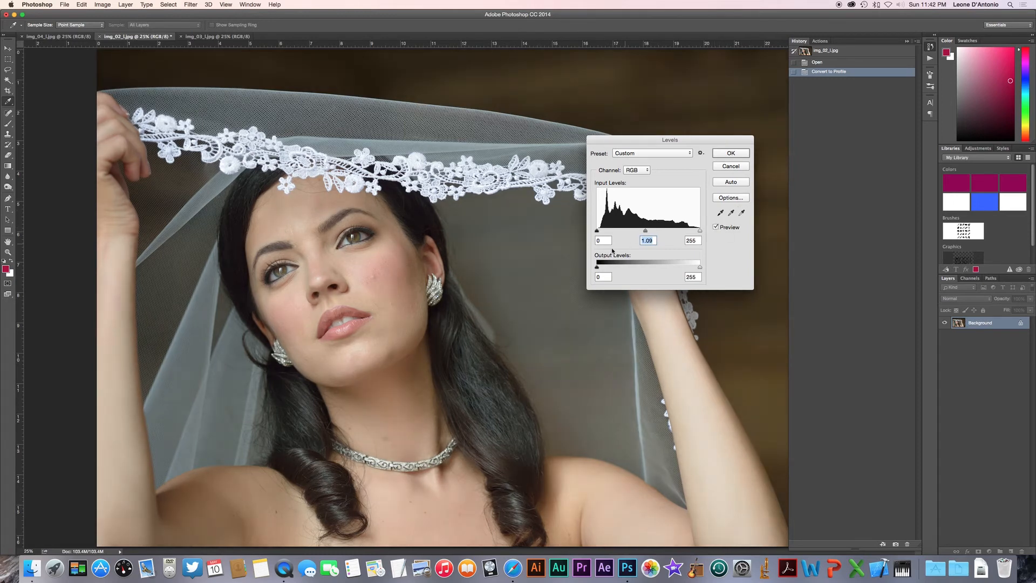
pyautogui.click(732, 154)
pyautogui.press('j')
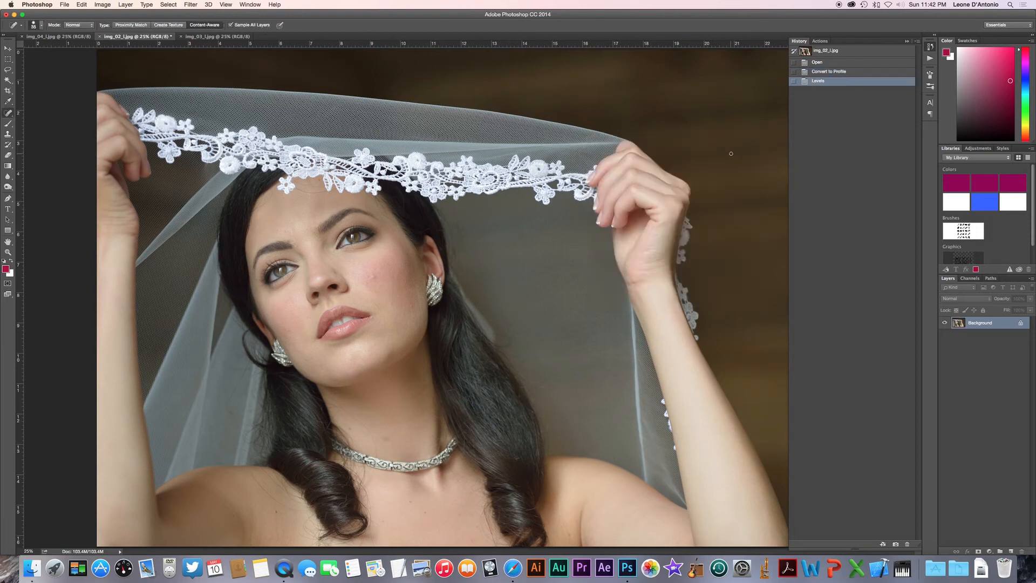
# Step: Increase the bride photo's master saturation to +7 with Hue/Saturation, check it against the original, and apply it
pyautogui.press('i')
pyautogui.press('super+u')
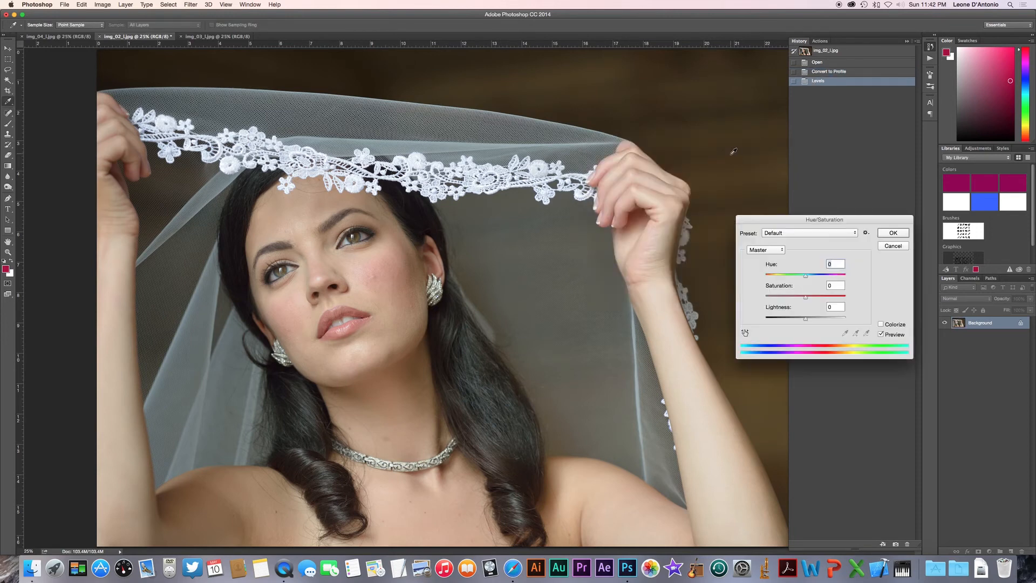
pyautogui.moveTo(825, 217); pyautogui.dragTo(627, 106)
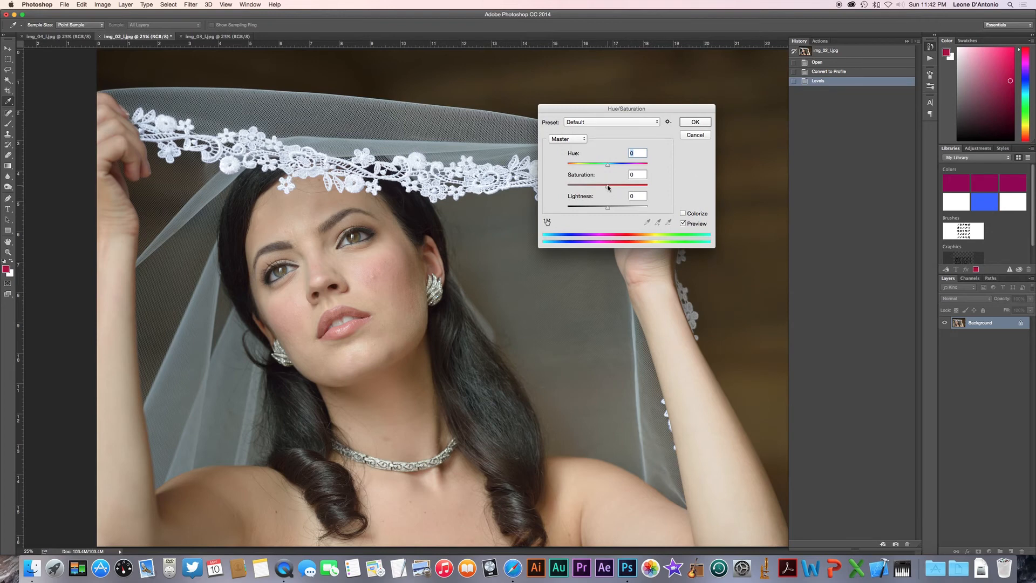
pyautogui.moveTo(609, 187); pyautogui.dragTo(612, 188)
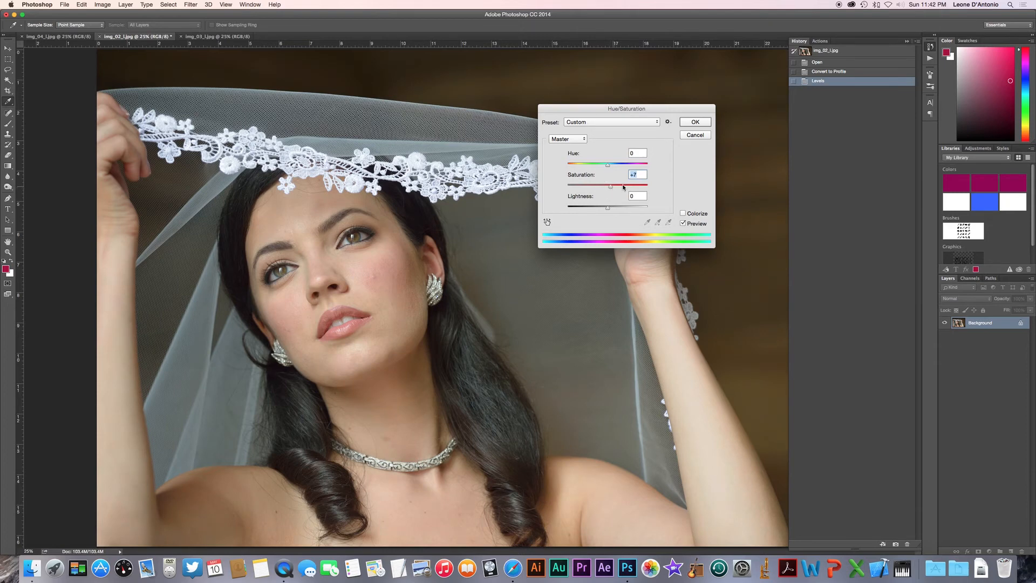
pyautogui.click(684, 223)
pyautogui.click(703, 126)
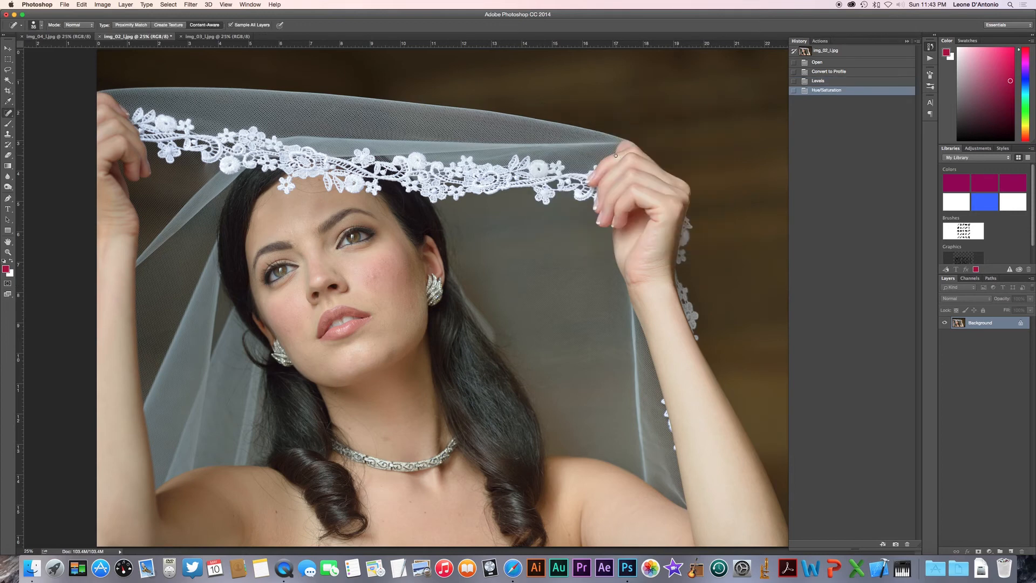
# Step: Apply a Color Balance midtone shift of +3 toward blue, comparing the image with and without the change
pyautogui.press('super+b')
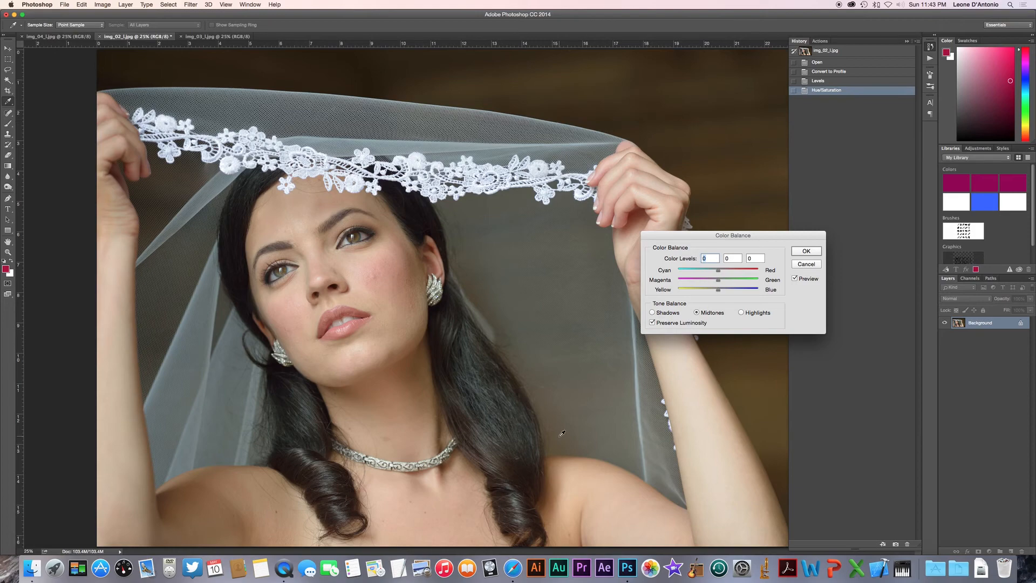
pyautogui.press('super+equal')
pyautogui.press('super+equal')
pyautogui.press('super+equal')
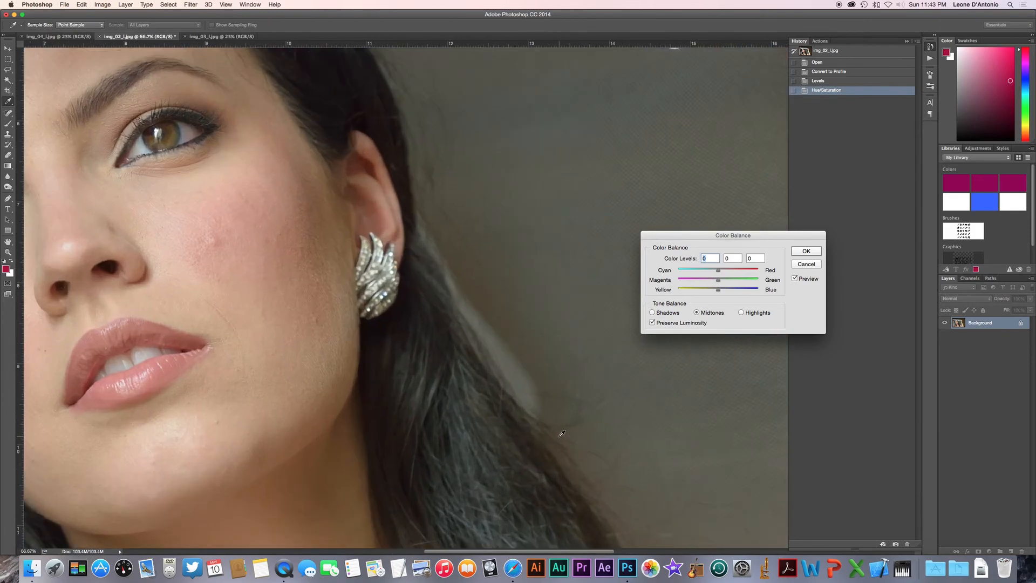
pyautogui.press('super+minus')
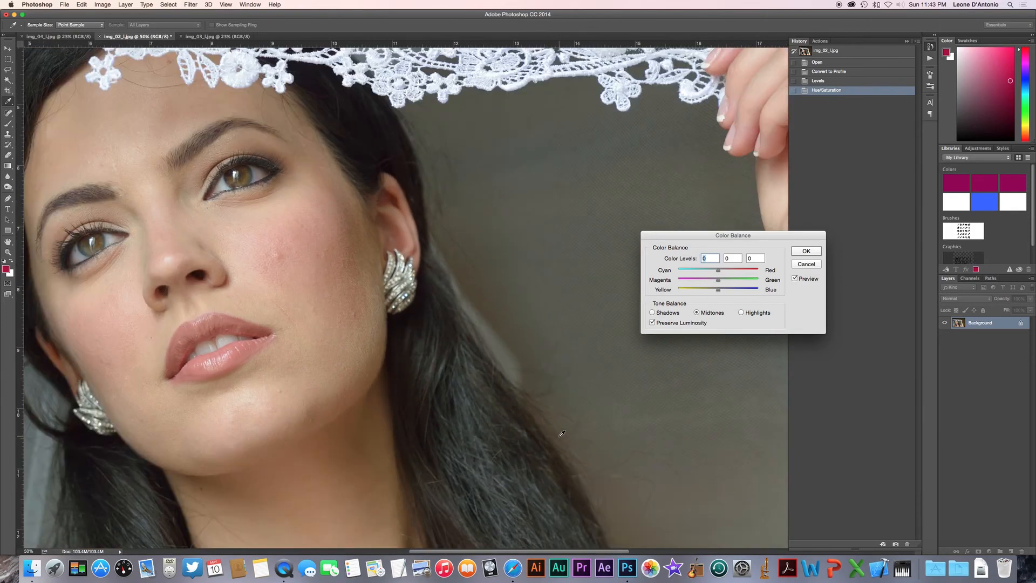
pyautogui.press('super+minus')
pyautogui.press('super+minus')
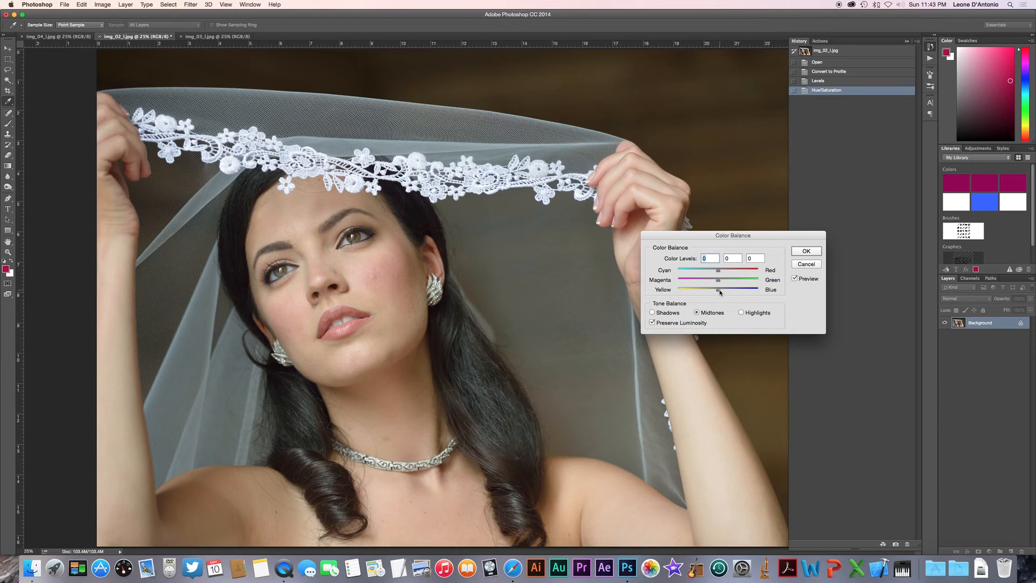
pyautogui.moveTo(720, 292); pyautogui.dragTo(720, 292)
pyautogui.click(794, 279)
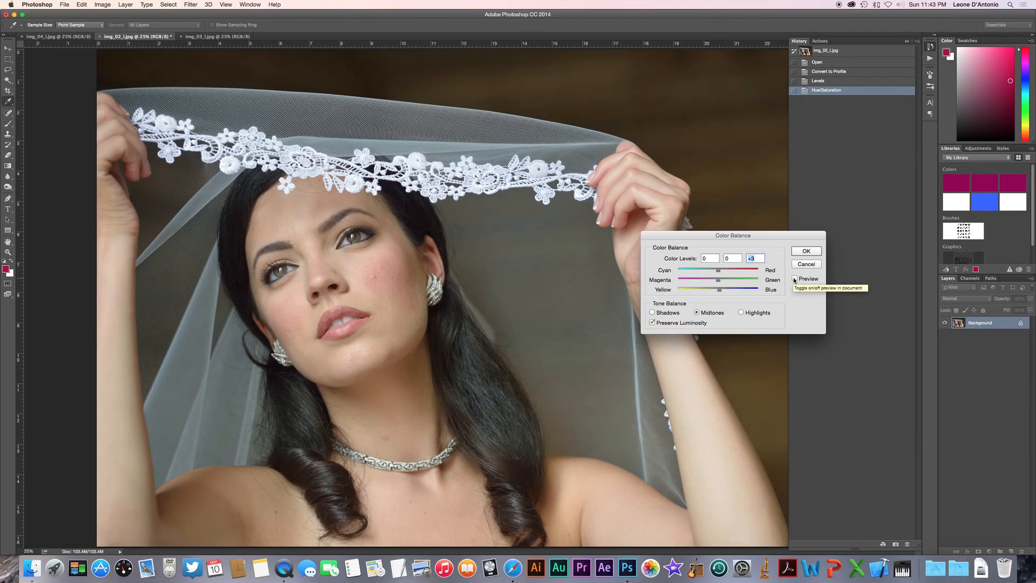
pyautogui.click(795, 279)
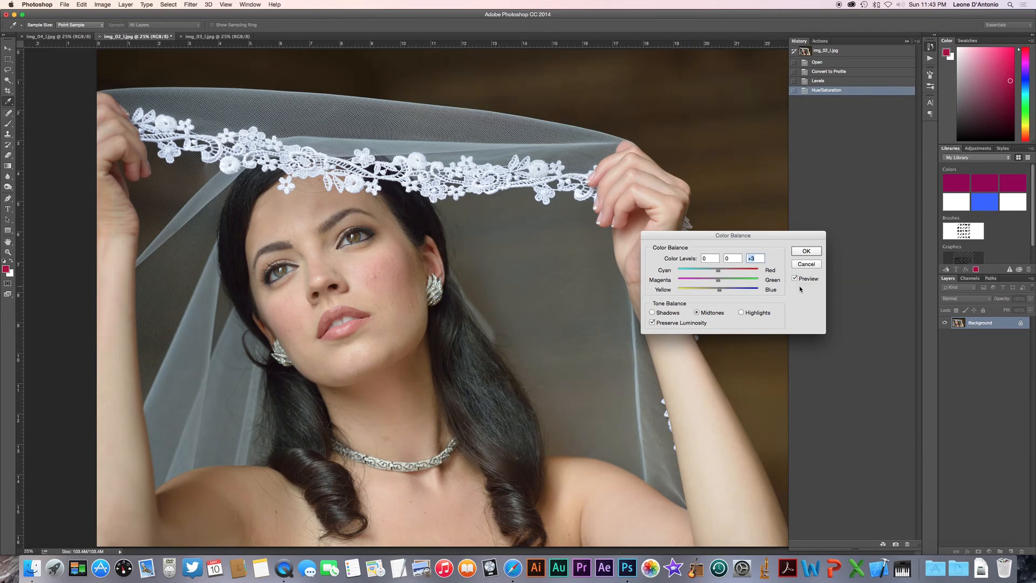
pyautogui.click(807, 251)
pyautogui.press('j')
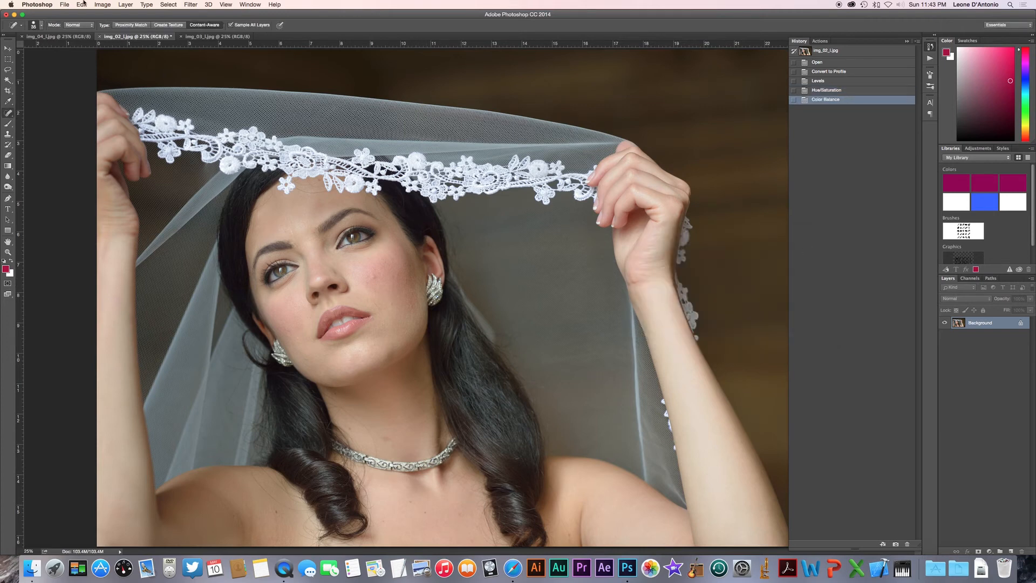
# Step: Open Brightness/Contrast for the bride photo, set brightness to 26 and contrast to 6, and compare before and after
pyautogui.click(103, 5)
pyautogui.moveTo(135, 27)
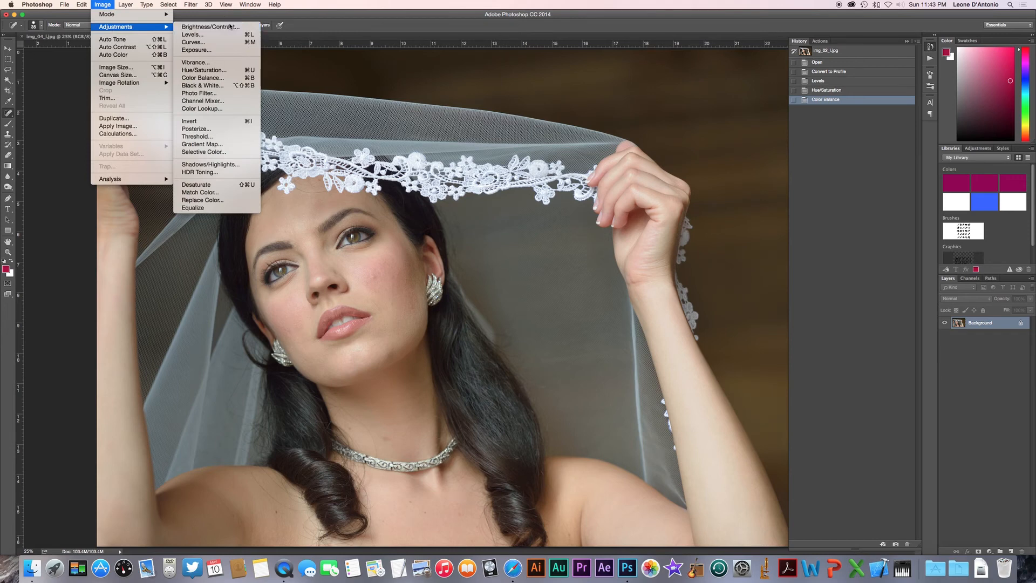
pyautogui.click(230, 26)
pyautogui.moveTo(834, 367); pyautogui.dragTo(786, 212)
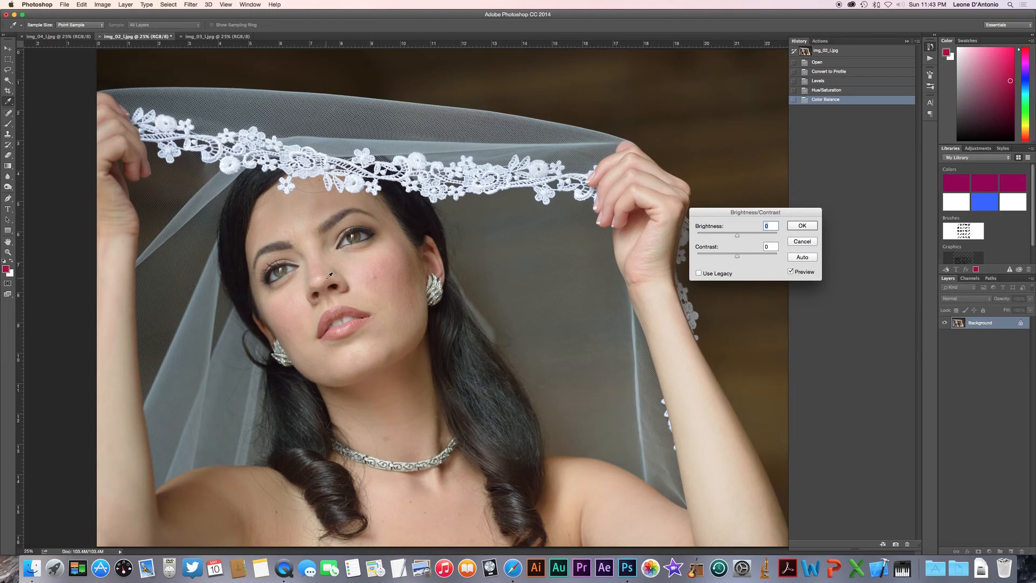
pyautogui.press('super+minus')
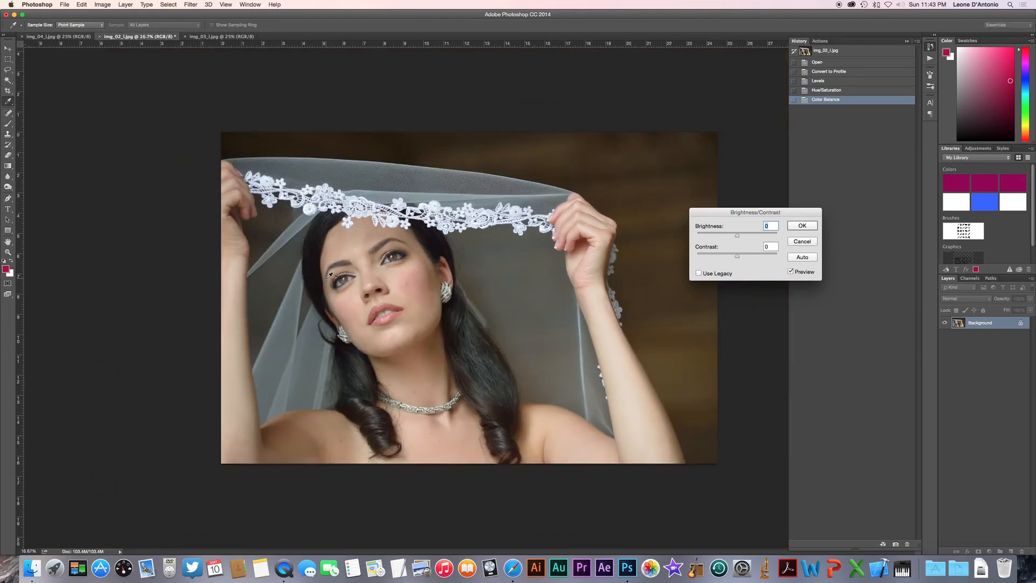
pyautogui.press('super+plus')
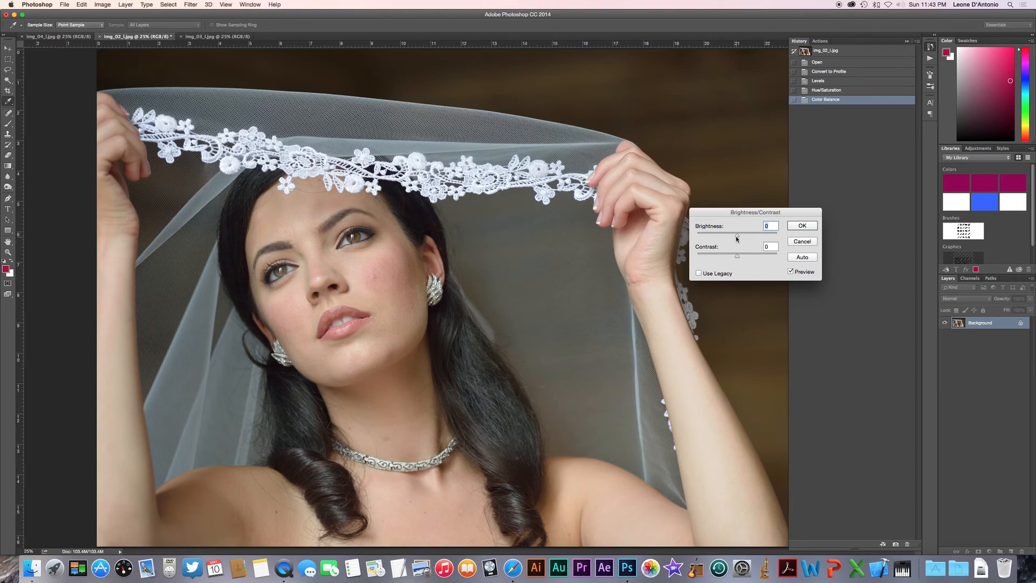
pyautogui.moveTo(738, 238); pyautogui.dragTo(750, 239)
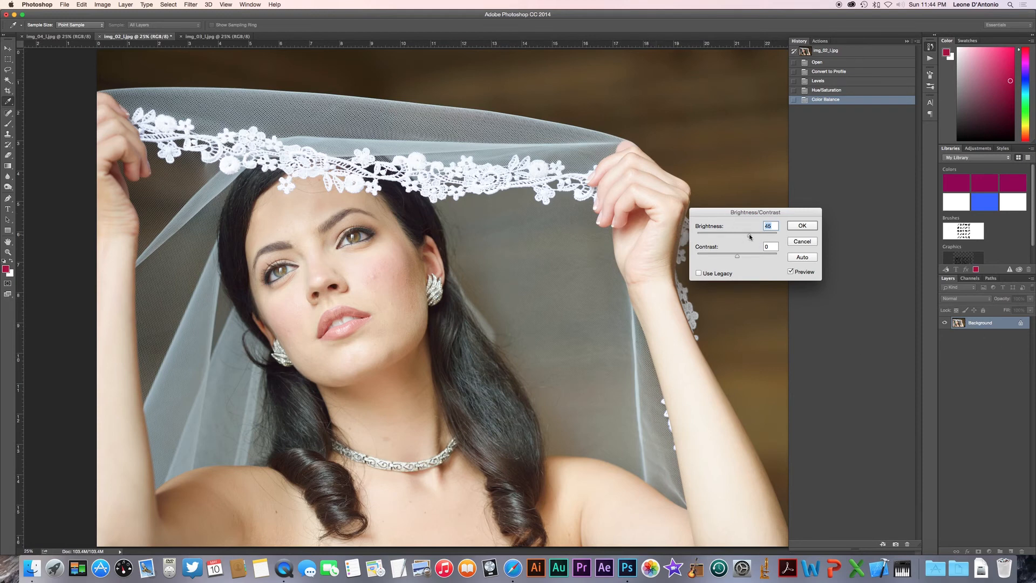
pyautogui.moveTo(750, 238); pyautogui.dragTo(745, 237)
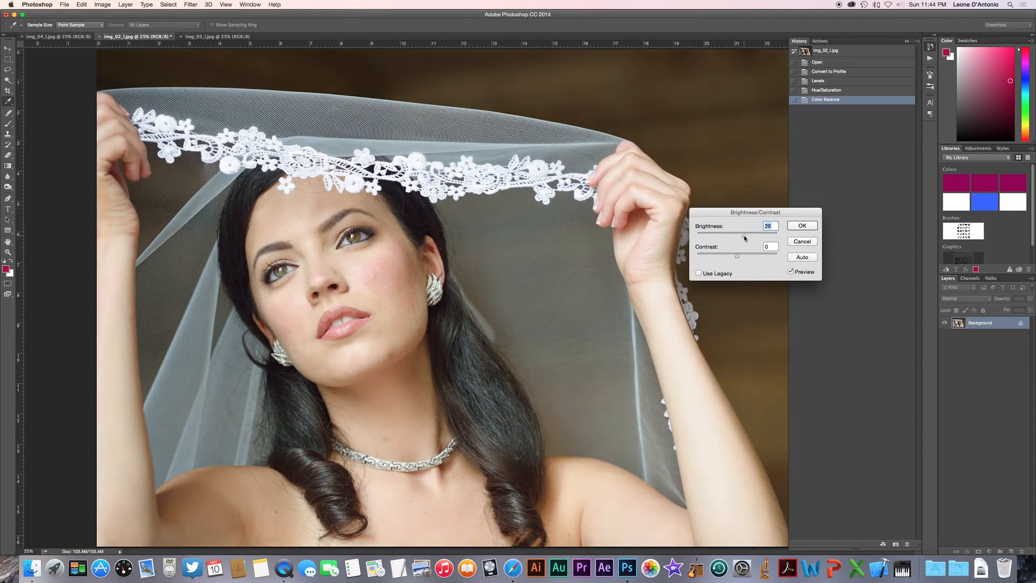
pyautogui.moveTo(737, 258); pyautogui.dragTo(741, 258)
pyautogui.click(791, 272)
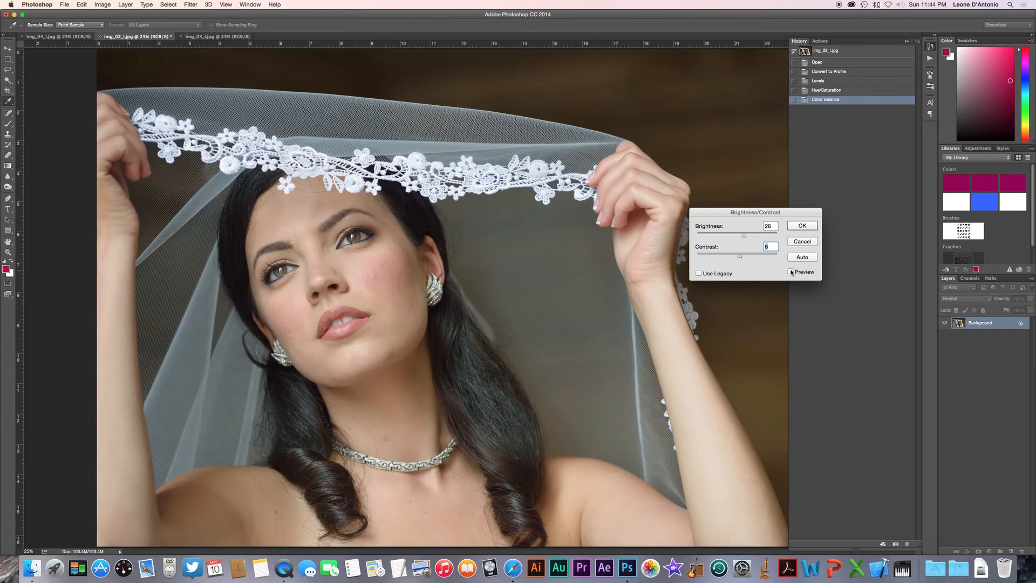
pyautogui.click(791, 272)
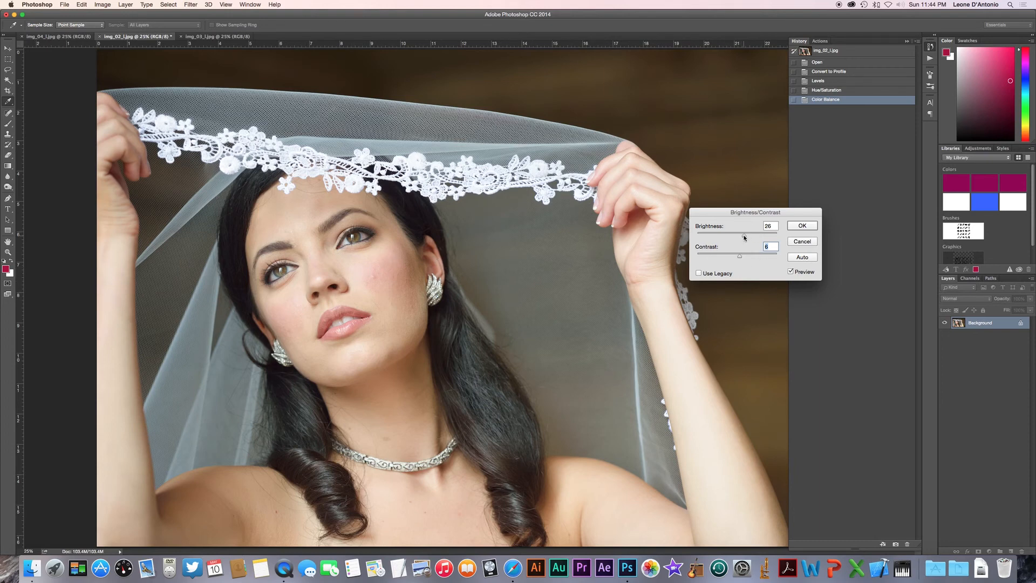
# Step: Reduce the brightness to 18, compare it with the unadjusted image, and apply the Brightness/Contrast adjustment
pyautogui.moveTo(744, 236); pyautogui.dragTo(742, 236)
pyautogui.click(791, 273)
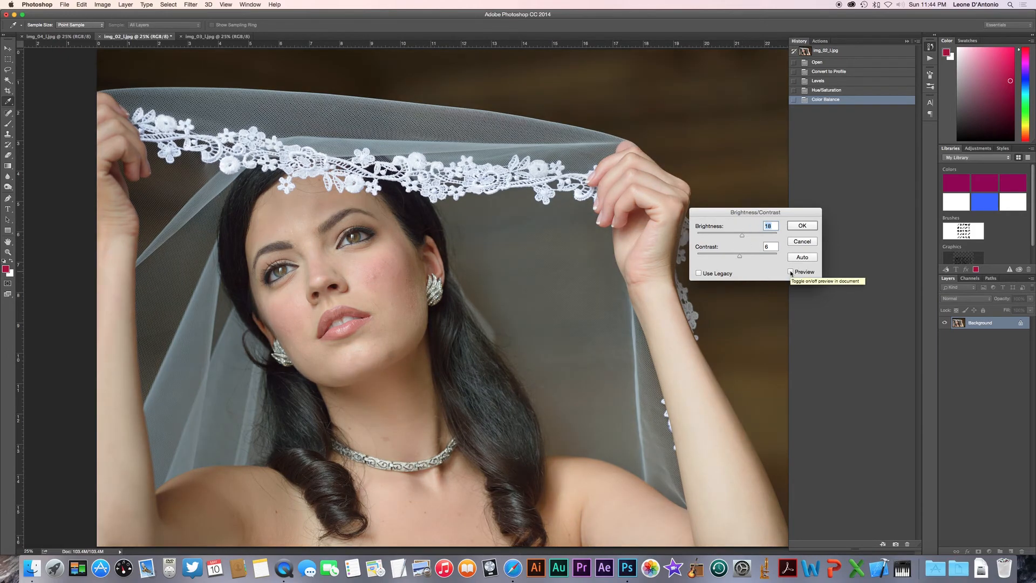
pyautogui.click(791, 273)
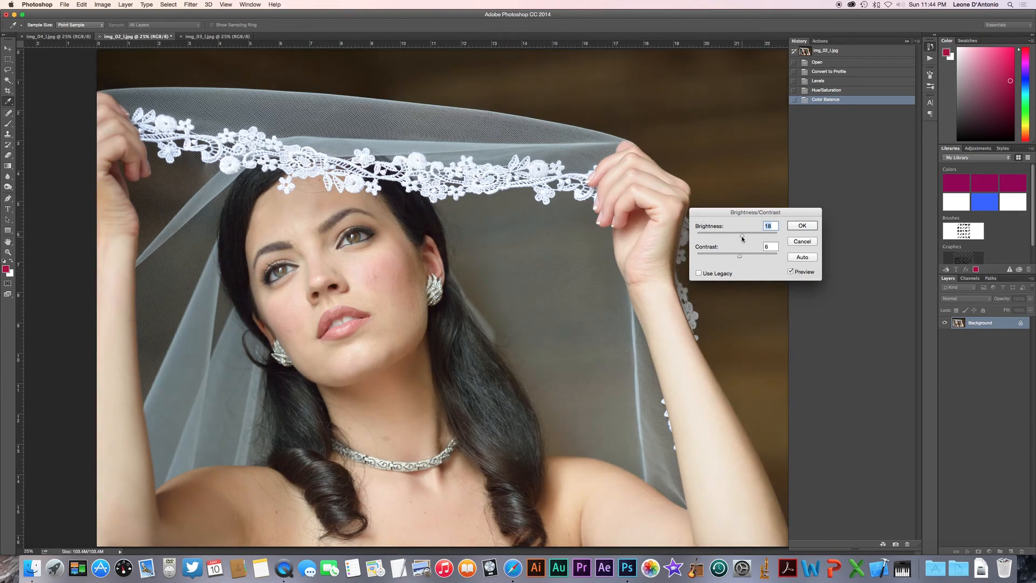
pyautogui.moveTo(742, 238); pyautogui.dragTo(742, 238)
pyautogui.click(808, 226)
pyautogui.press('j')
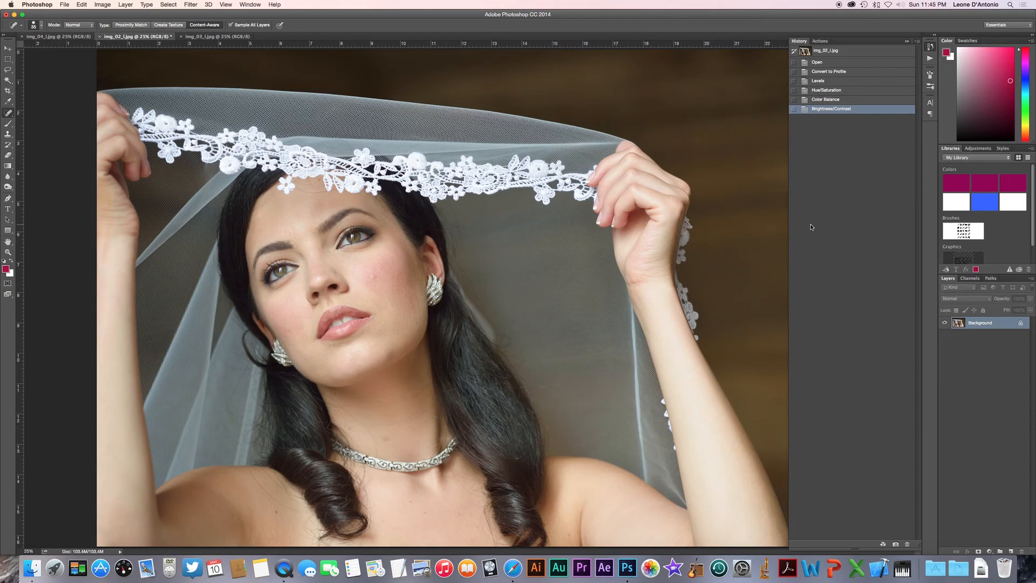
# Step: Set the Spot Healing Brush to 45 px and heal blemishes on the chin below the lips and the cheek near the earring
pyautogui.press('super+equal')
pyautogui.press('super+equal')
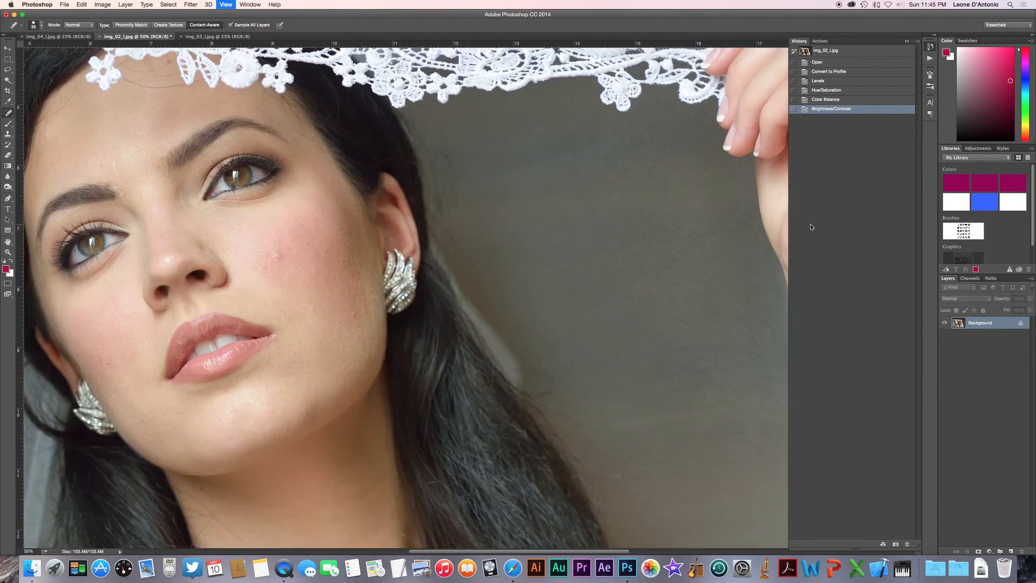
pyautogui.press('super+equal')
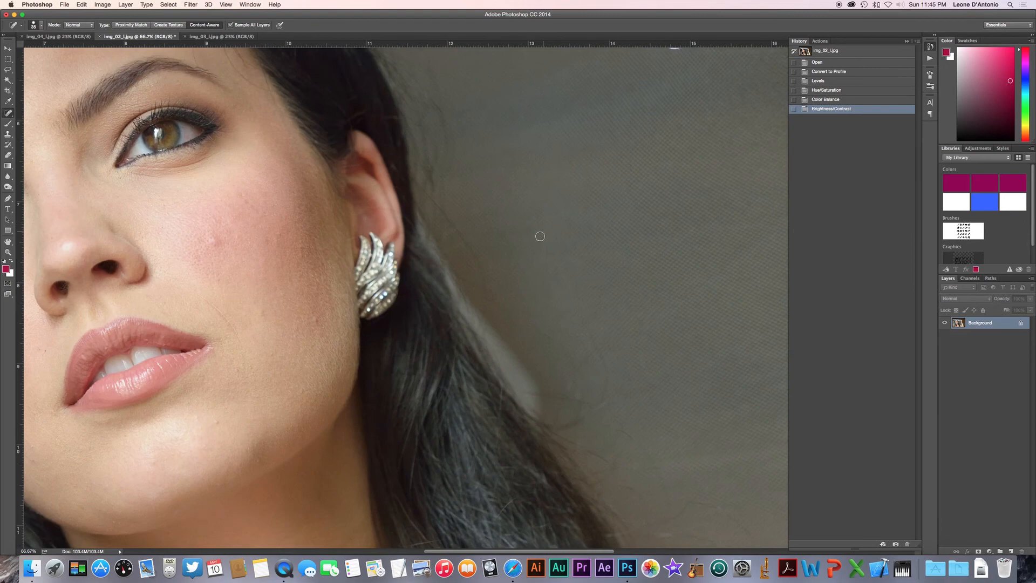
pyautogui.hscroll(-10, 554, 240)
pyautogui.scroll(-5, 555, 240)
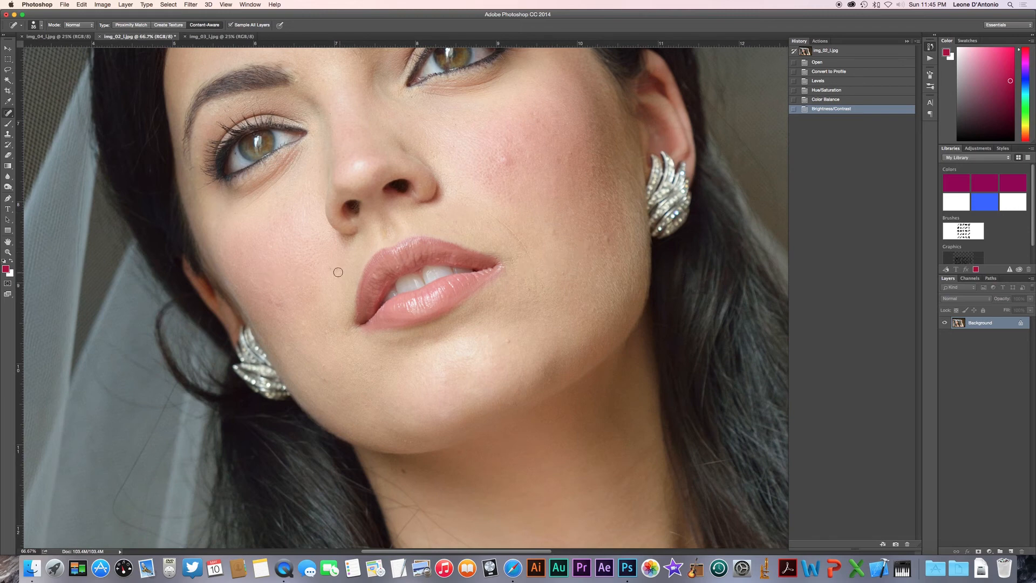
pyautogui.press(']')
pyautogui.press(']')
pyautogui.press(']')
pyautogui.press(']')
pyautogui.press(']')
pyautogui.press(']')
pyautogui.press(']')
pyautogui.press(']')
pyautogui.press(']')
pyautogui.press(']')
pyautogui.press('[')
pyautogui.press('[')
pyautogui.press('[')
pyautogui.press('[')
pyautogui.press('[')
pyautogui.press('[')
pyautogui.press('[')
pyautogui.press('[')
pyautogui.click(508, 341)
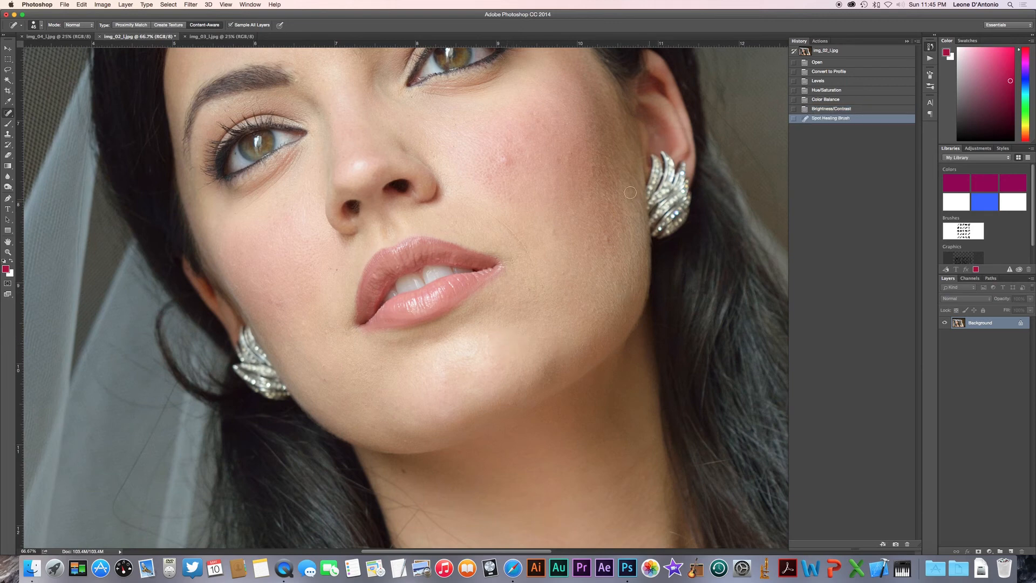
pyautogui.click(607, 239)
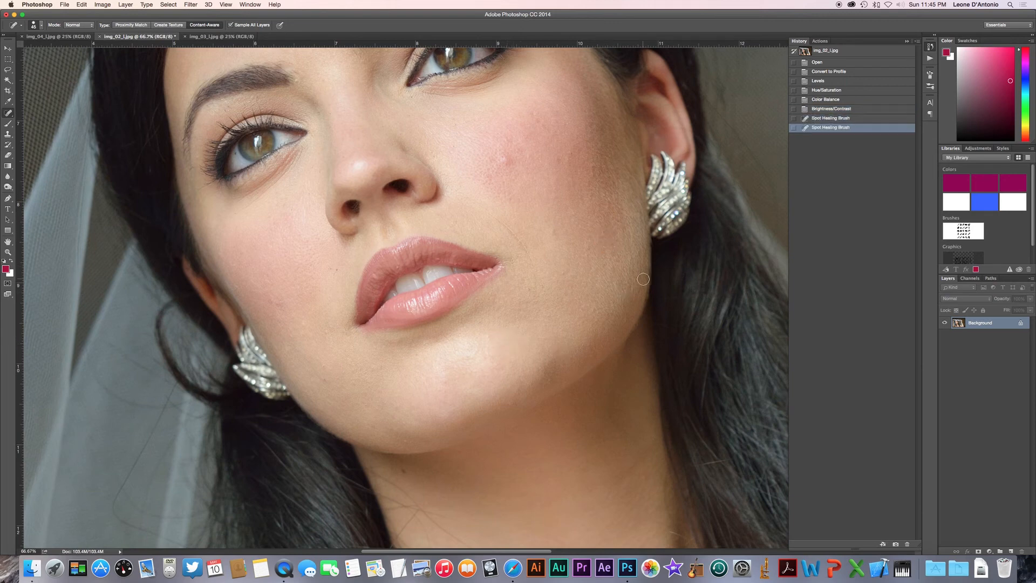
# Step: Heal the small dark spot beside the corner of the mouth and two spots along the jaw below it
pyautogui.click(333, 270)
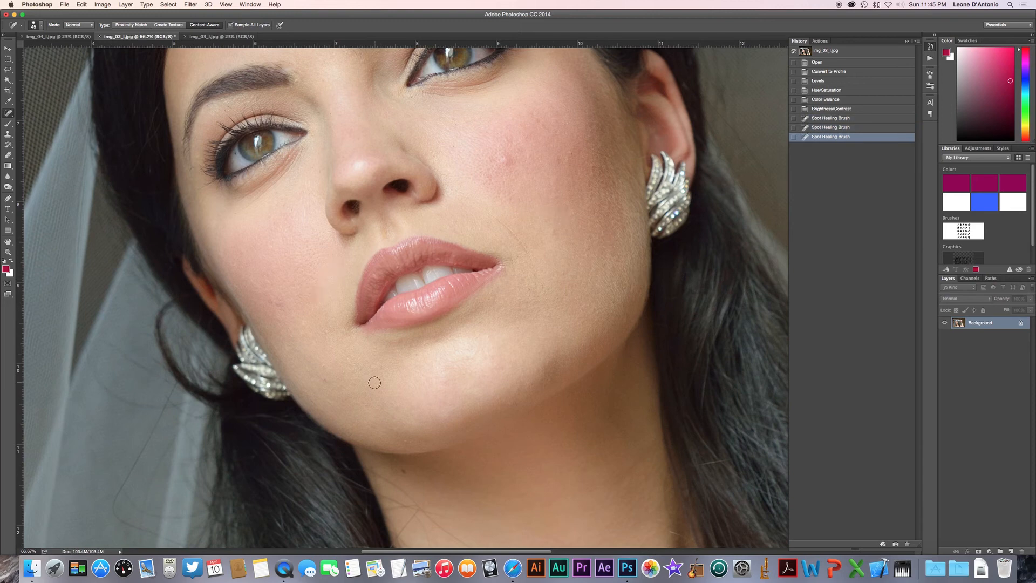
pyautogui.click(324, 364)
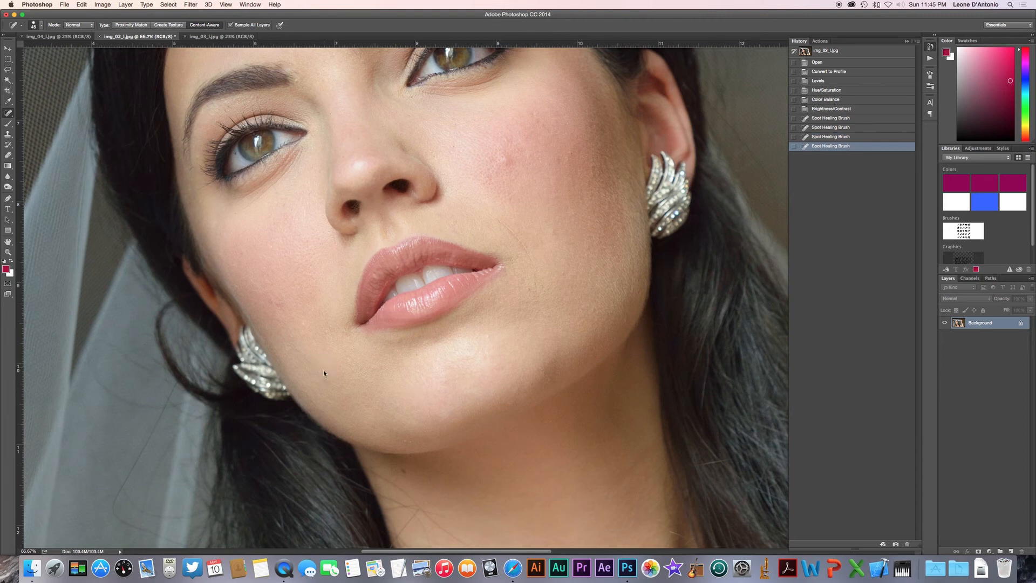
pyautogui.click(325, 380)
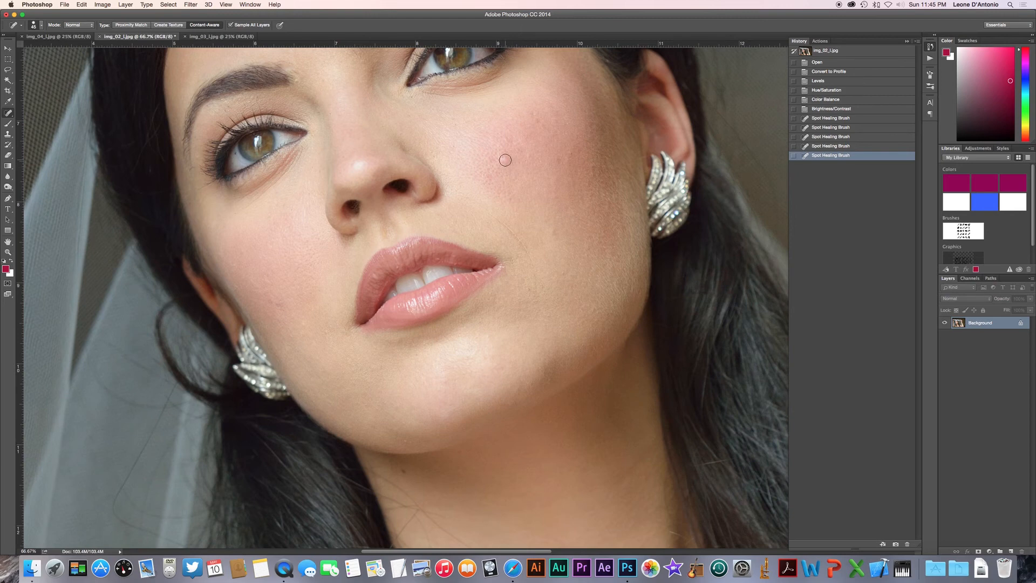
# Step: Enlarge the Spot Healing Brush to 90 px and remove the raised pink blemish on the cheek beside the nose
pyautogui.press(']')
pyautogui.press(']')
pyautogui.press(']')
pyautogui.press(']')
pyautogui.press(']')
pyautogui.press(']')
pyautogui.press('[')
pyautogui.click(506, 159)
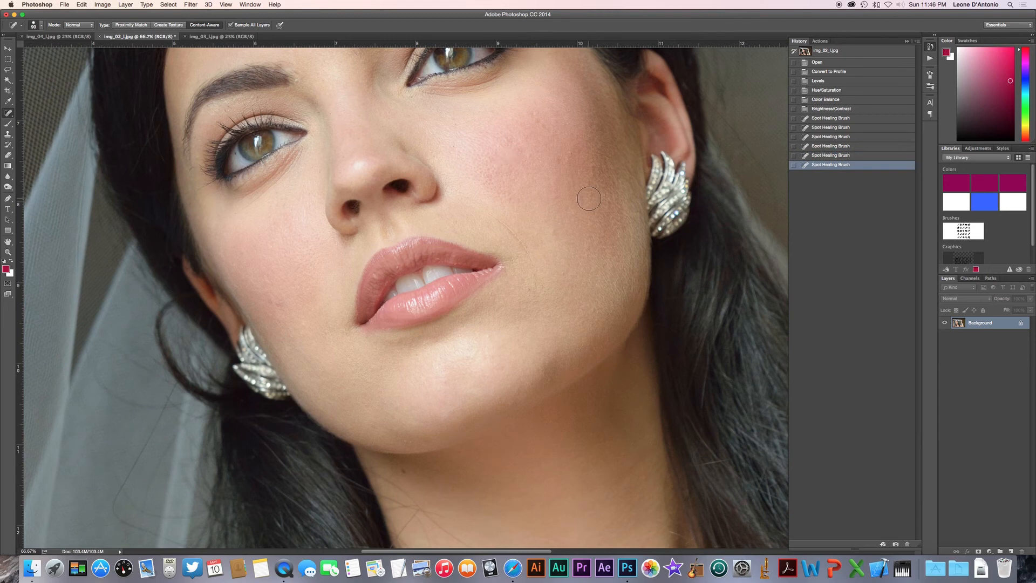
# Step: Reduce the Spot Healing Brush to 45 px and heal the small blemish on the forehead above the eyebrow
pyautogui.hscroll(-2, 589, 199)
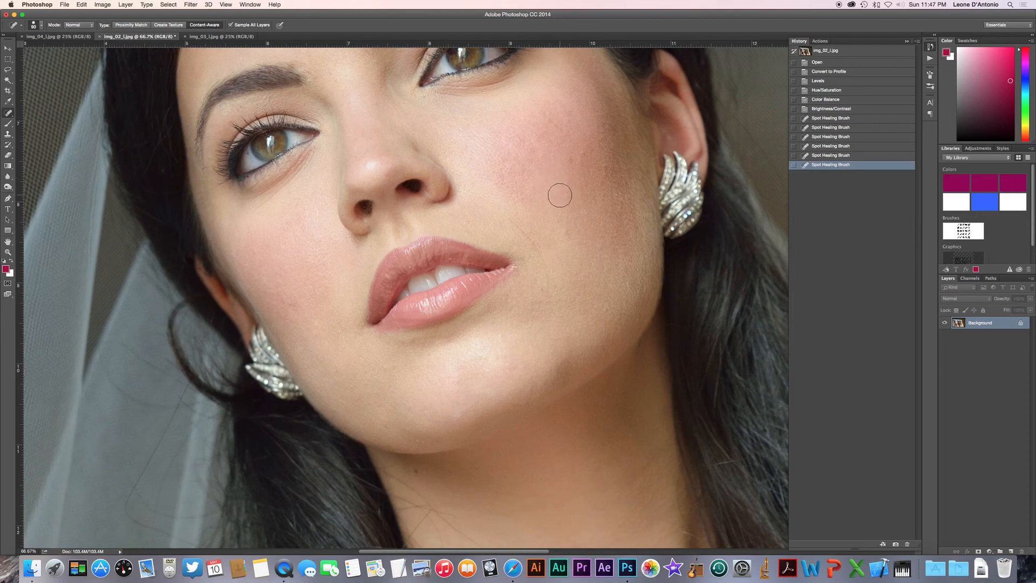
pyautogui.scroll(5, 561, 184)
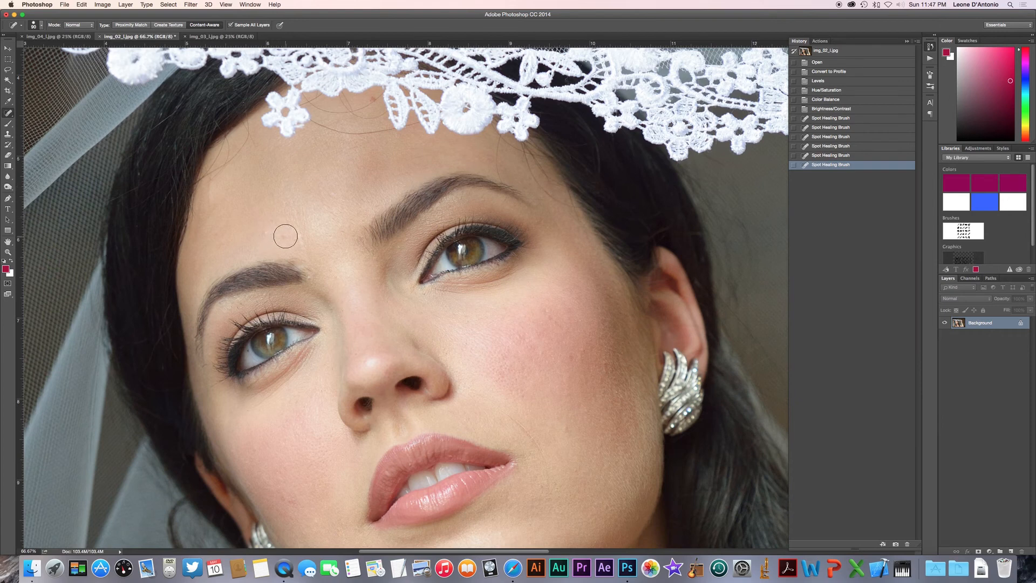
pyautogui.press('[')
pyautogui.press('[')
pyautogui.press('[')
pyautogui.press('[')
pyautogui.press('[')
pyautogui.click(284, 233)
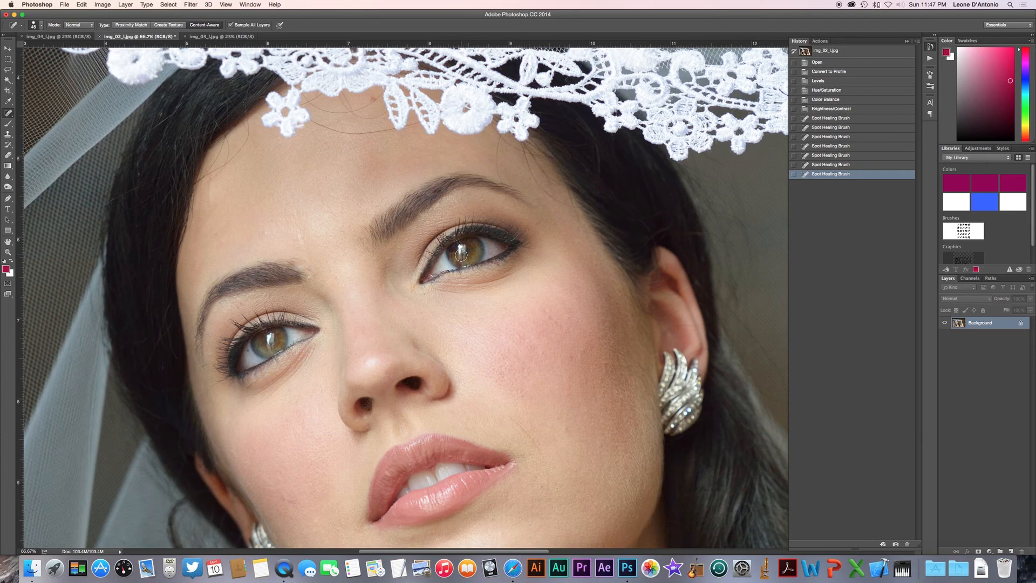
# Step: Open the Unsharp Mask filter for the whole bride photo and move its dialog clear of the face
pyautogui.press('super+minus')
pyautogui.press('super+minus')
pyautogui.press('super+minus')
pyautogui.press('super+minus')
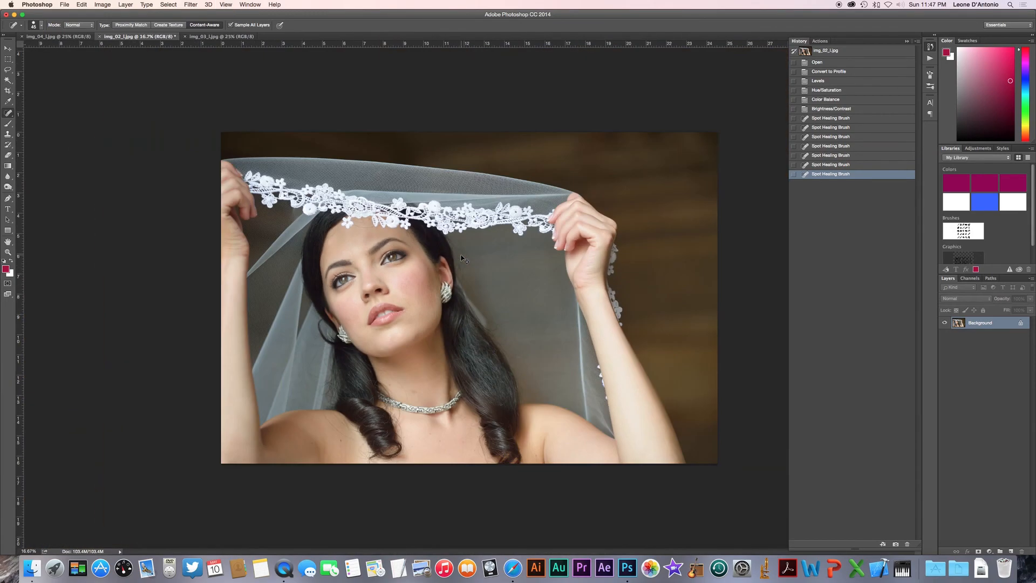
pyautogui.press('super+plus')
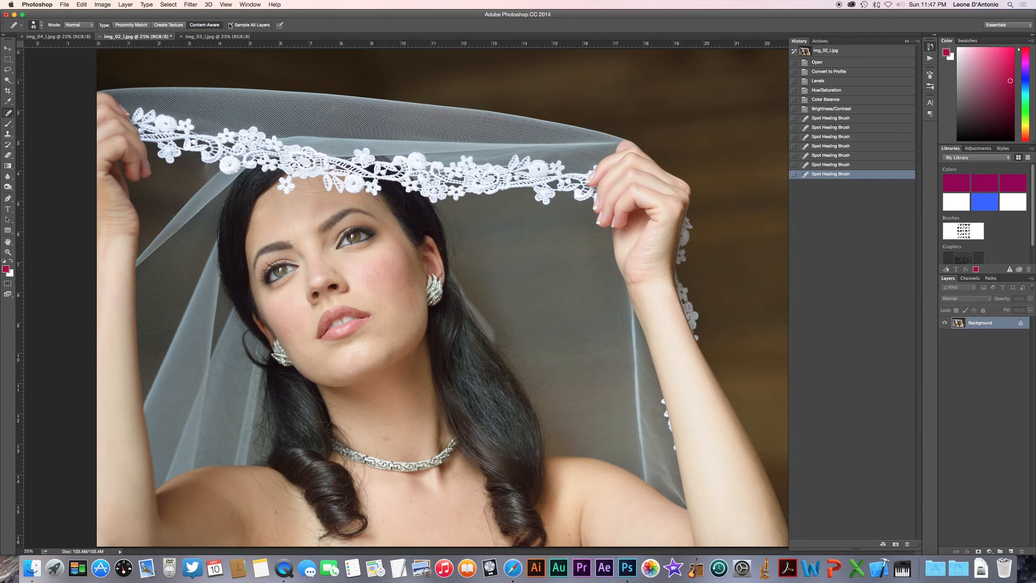
pyautogui.click(192, 5)
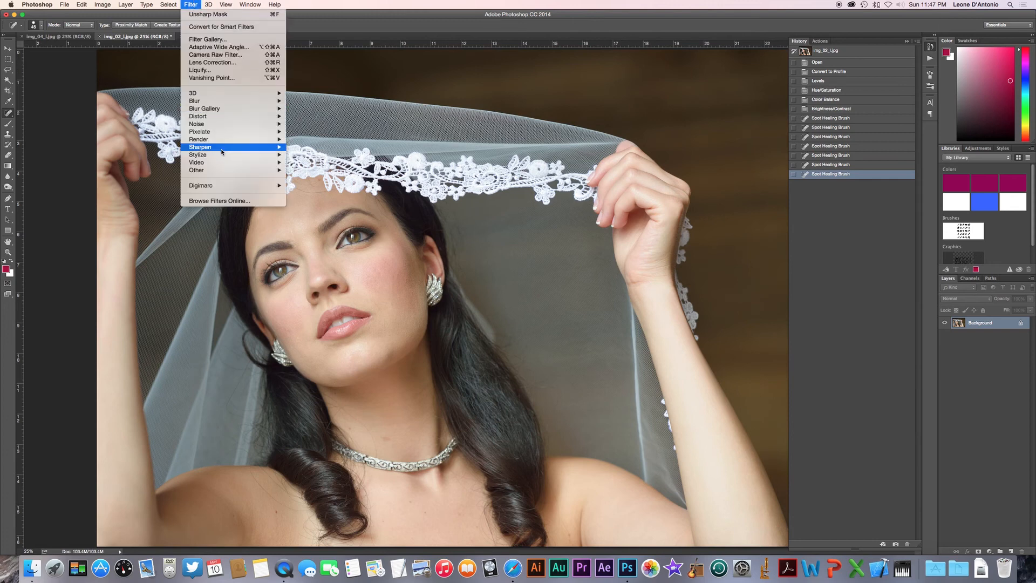
pyautogui.moveTo(230, 152)
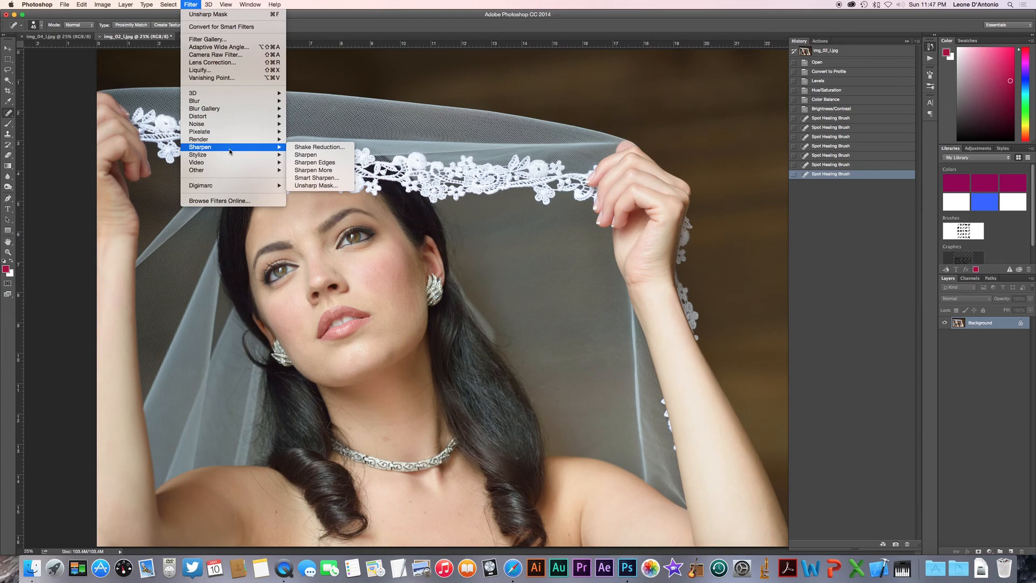
pyautogui.click(325, 186)
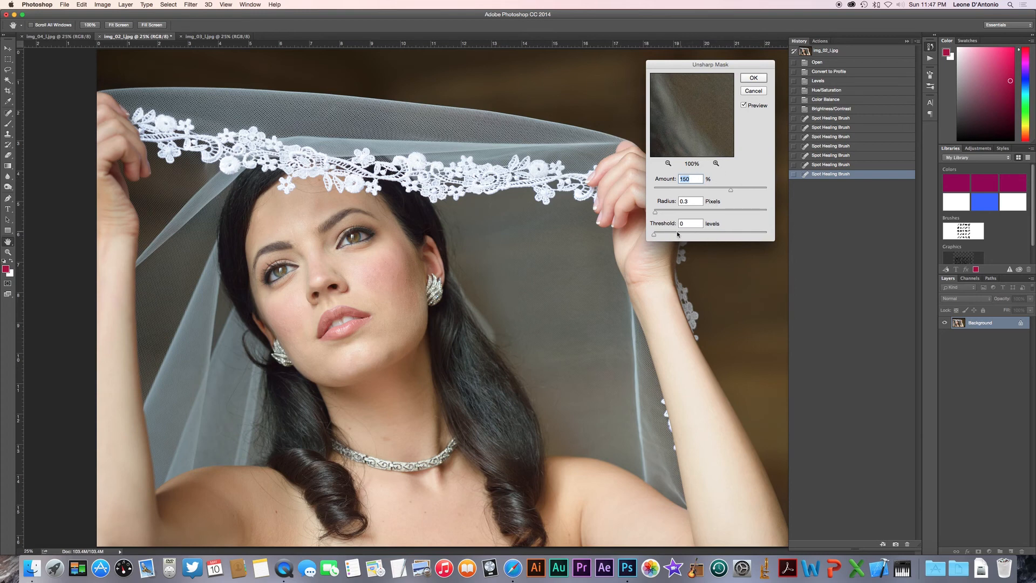
pyautogui.moveTo(727, 66); pyautogui.dragTo(744, 40)
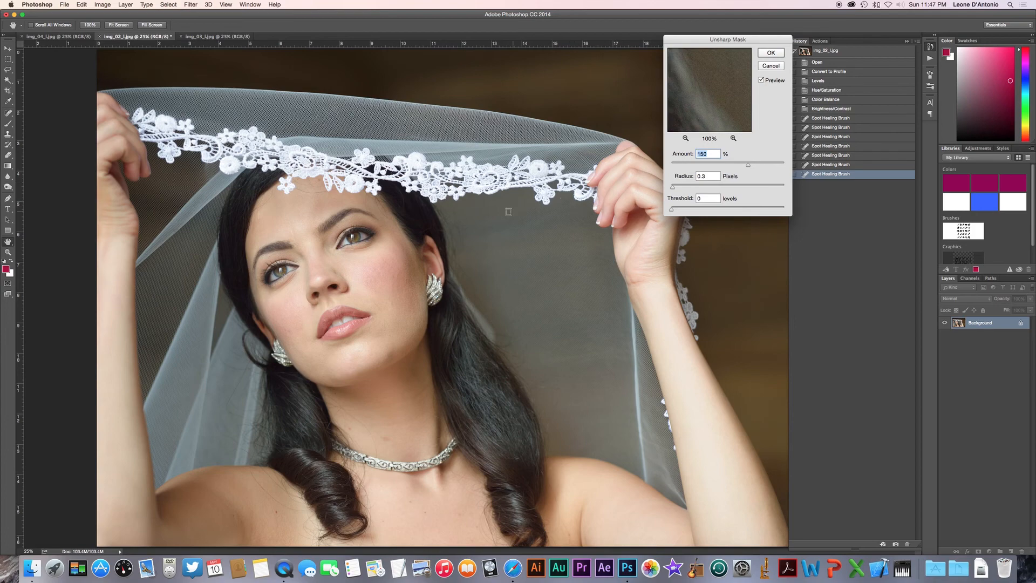
# Step: Compare the face and eye with the Unsharp Mask preview on and off, up to 100% magnification
pyautogui.press('super+plus')
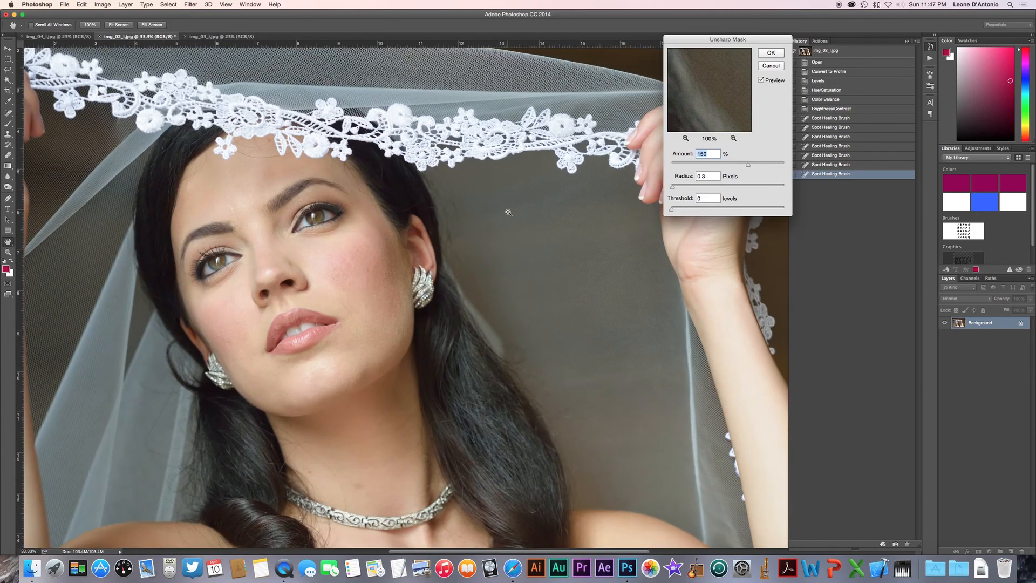
pyautogui.hscroll(-5, 508, 212)
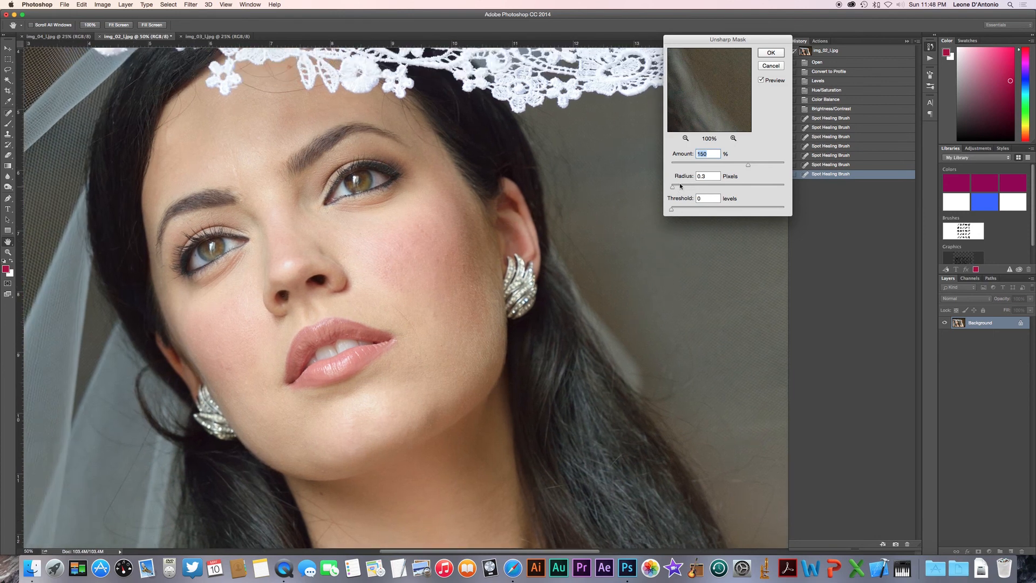
pyautogui.click(761, 81)
pyautogui.click(761, 81)
pyautogui.click(761, 81)
pyautogui.click(761, 81)
pyautogui.click(761, 81)
pyautogui.press('super+plus')
pyautogui.press('super+plus')
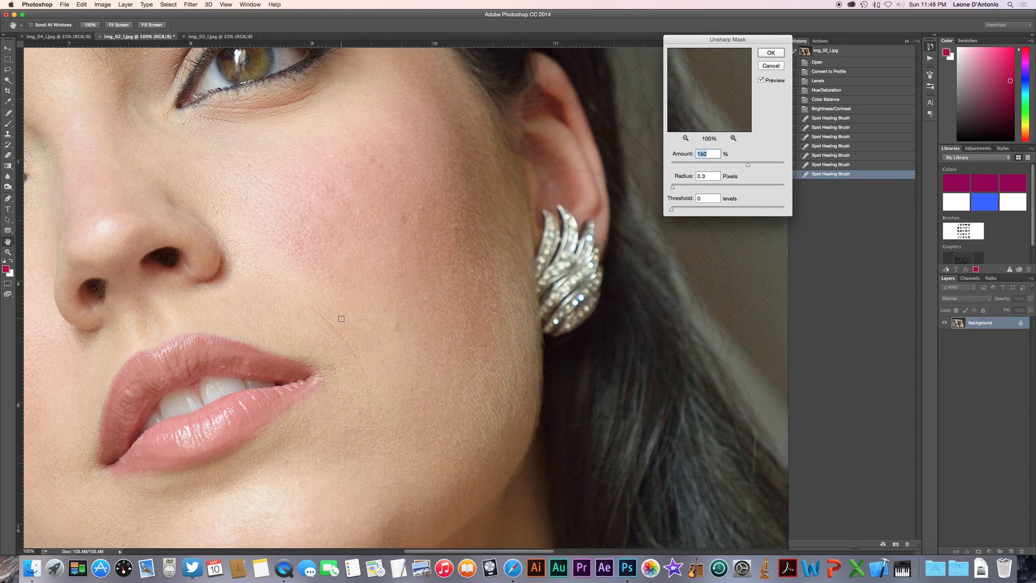
pyautogui.scroll(5, 361, 264)
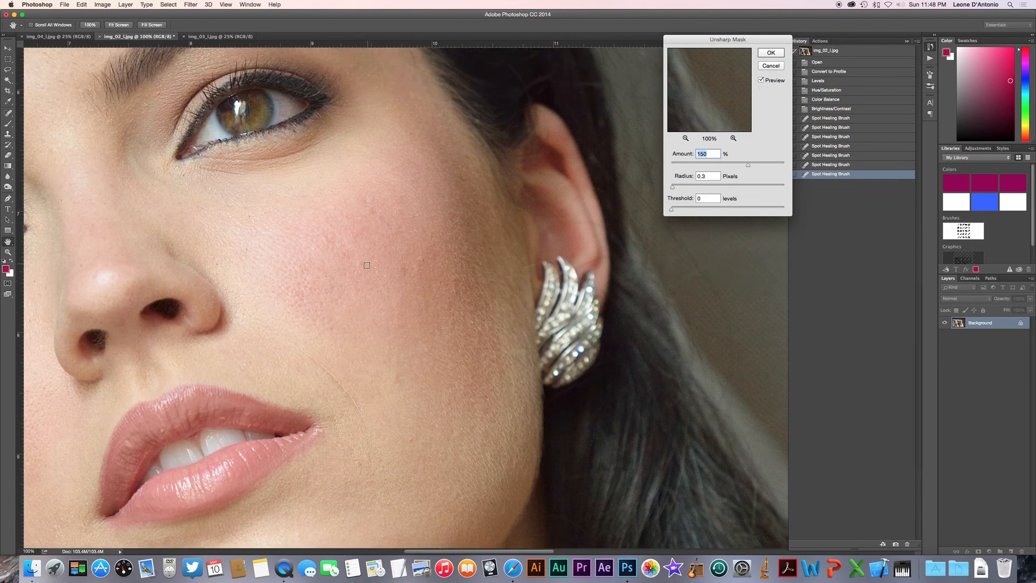
pyautogui.scroll(3, 365, 264)
pyautogui.hscroll(-2, 364, 264)
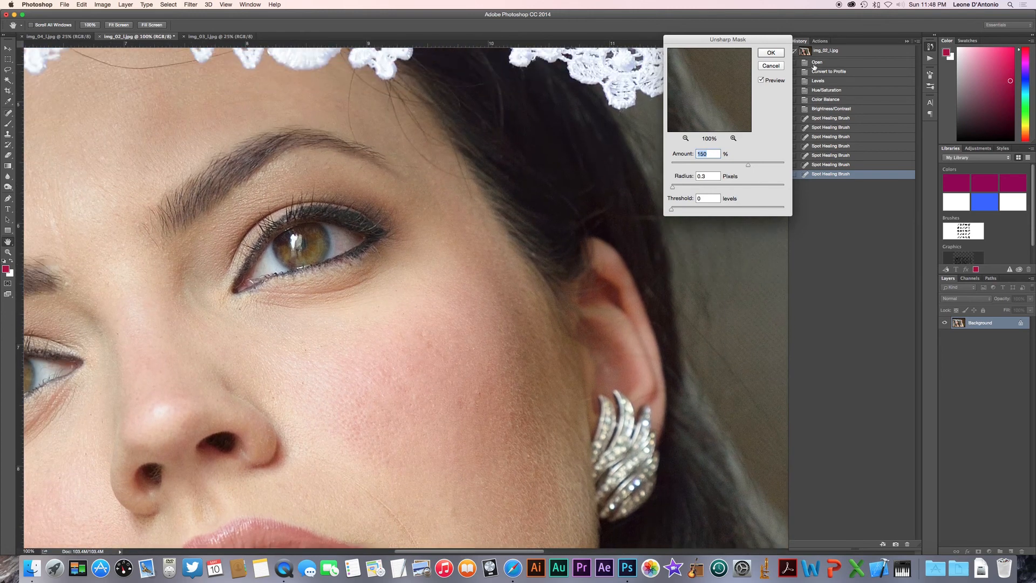
pyautogui.click(761, 80)
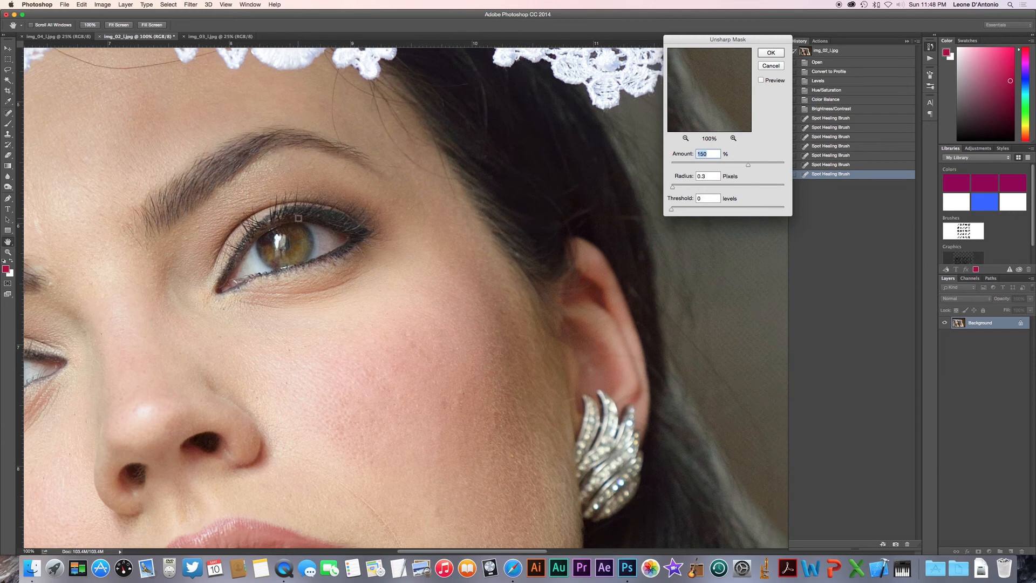
pyautogui.click(761, 81)
# Step: Check the sharpening on the lace, lips and necklace, and apply Unsharp Mask at 150%, radius 0.3 pixels, threshold 0
pyautogui.scroll(5, 228, 152)
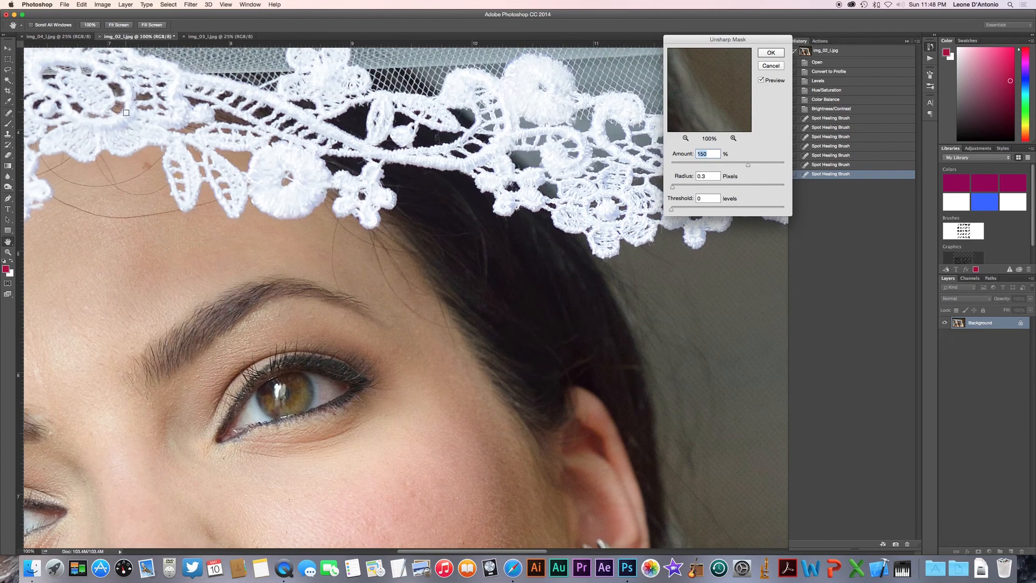
pyautogui.scroll(5, 170, 136)
pyautogui.scroll(-10, 276, 224)
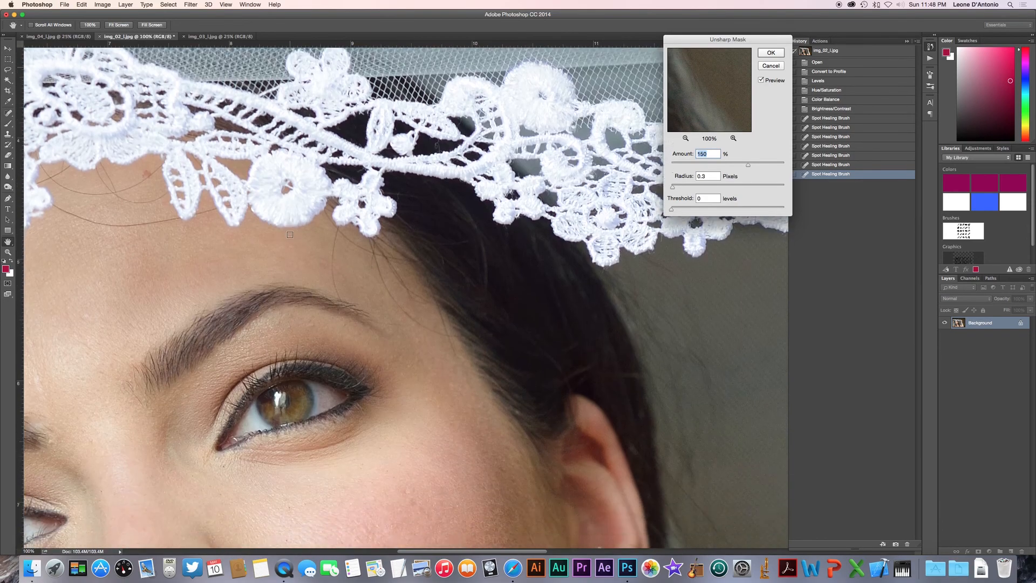
pyautogui.scroll(-10, 289, 234)
pyautogui.hscroll(-3, 281, 234)
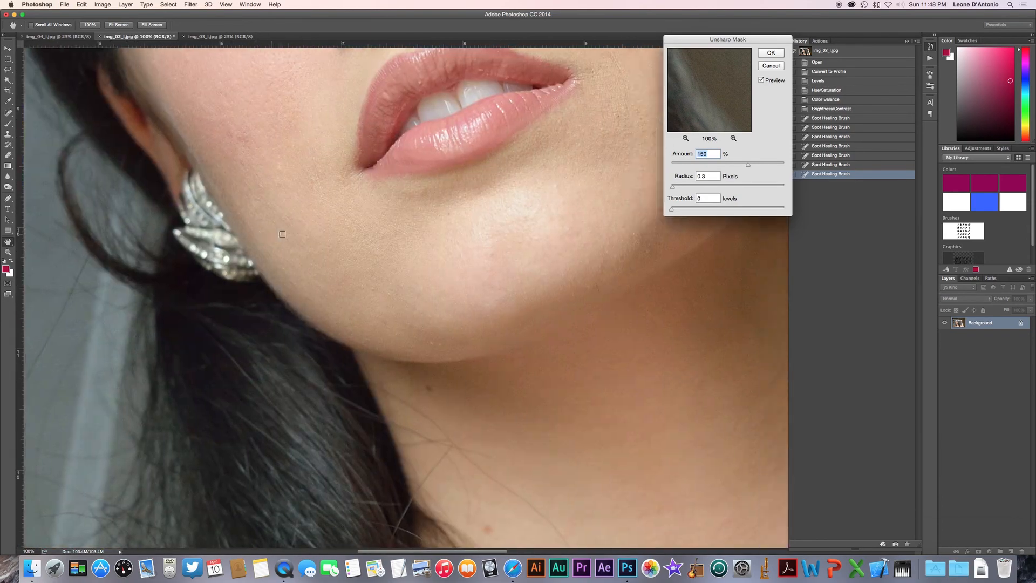
pyautogui.scroll(-10, 278, 234)
pyautogui.hscroll(3, 292, 259)
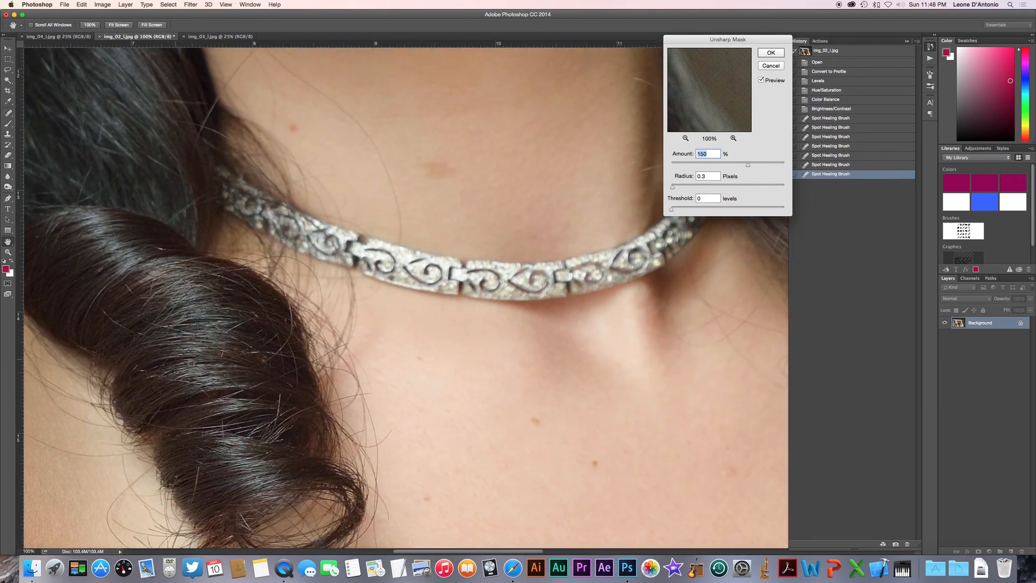
pyautogui.scroll(5, 215, 362)
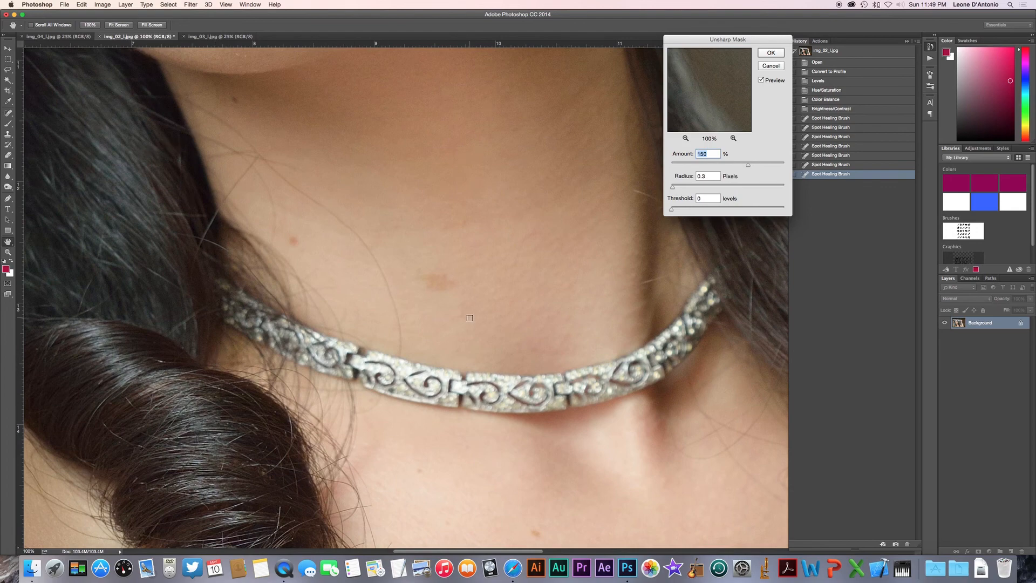
pyautogui.scroll(7, 470, 318)
pyautogui.scroll(10, 469, 318)
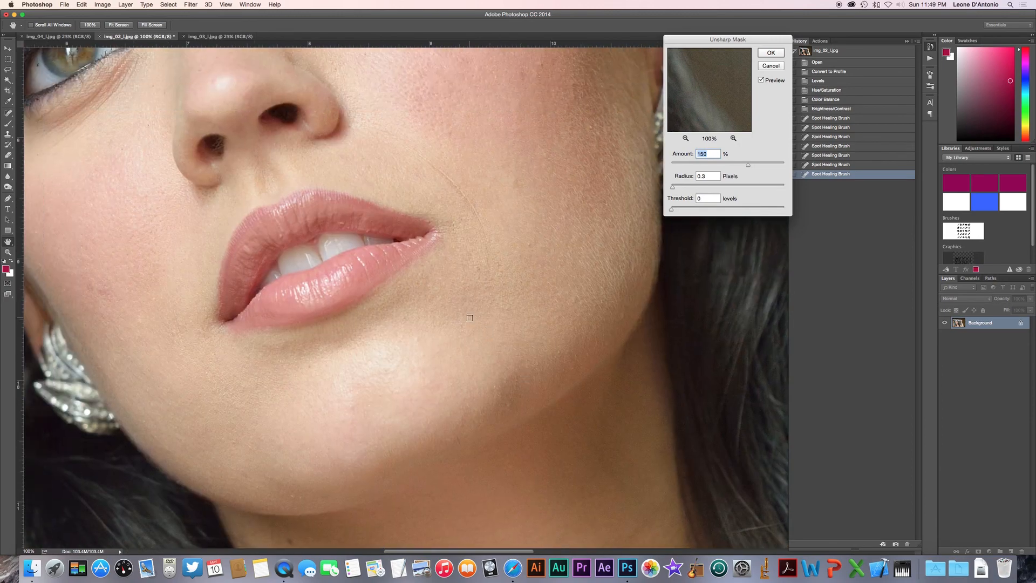
pyautogui.scroll(3, 469, 318)
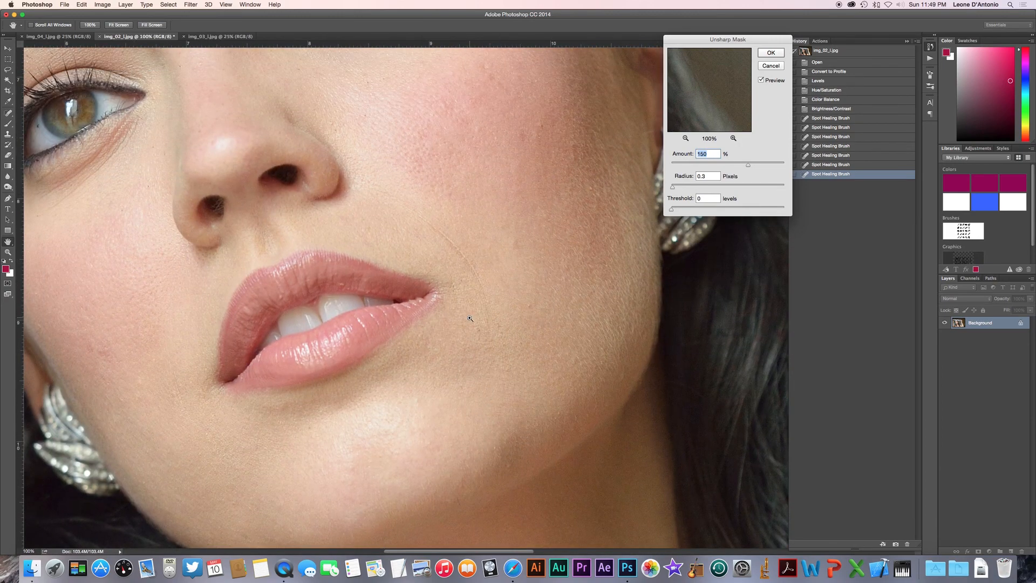
pyautogui.scroll(-3, 470, 318)
pyautogui.scroll(-1, 470, 318)
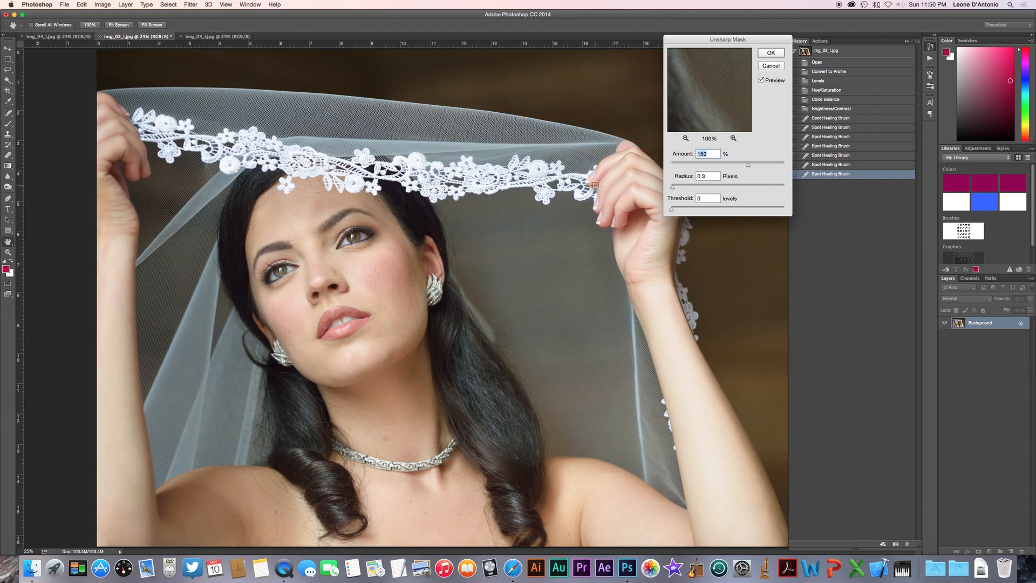
pyautogui.click(771, 53)
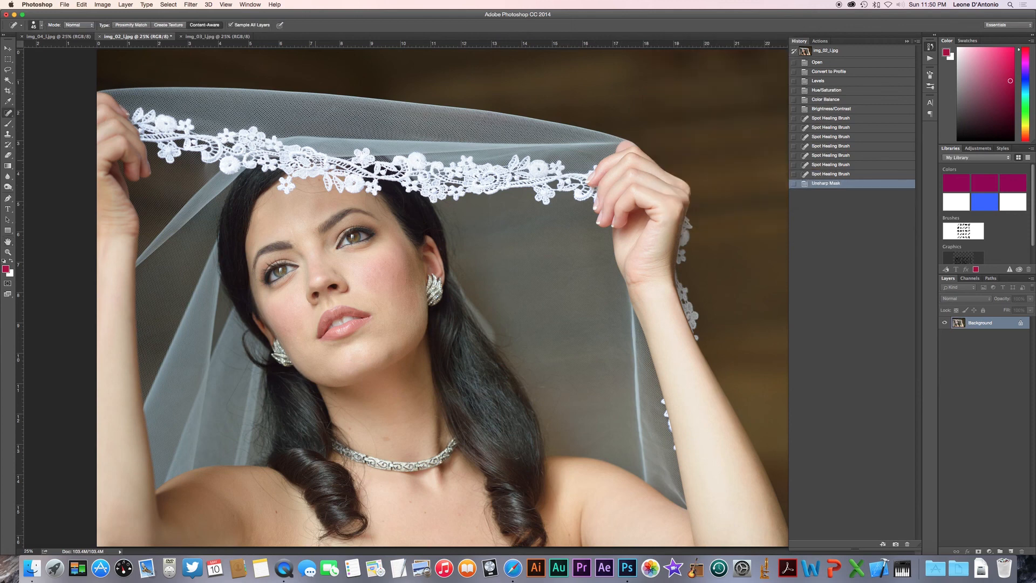
# Step: Save the retouched bride photo in Photoshop format as img_02_l.psd in the PSD folder
pyautogui.click(66, 4)
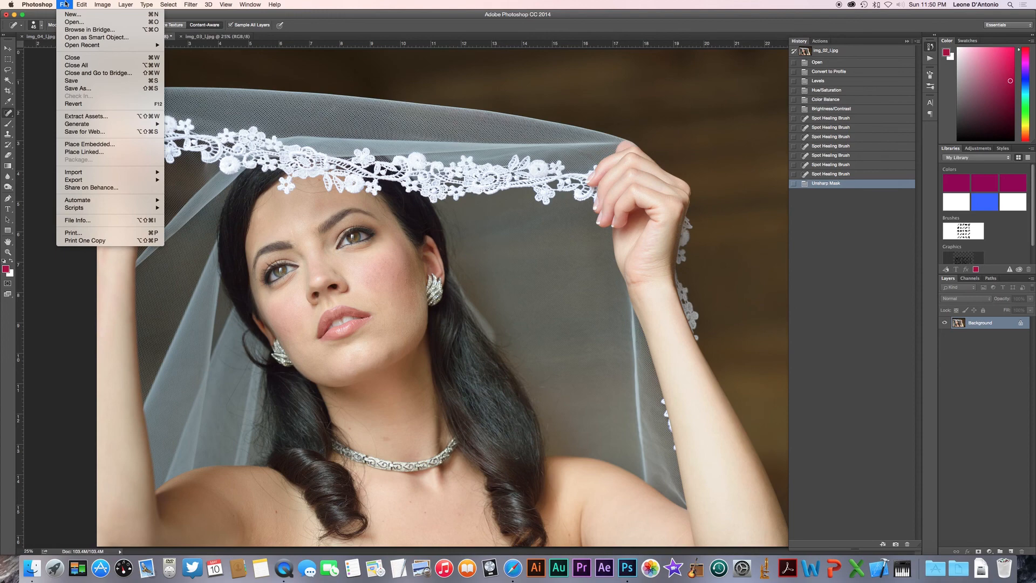
pyautogui.click(86, 90)
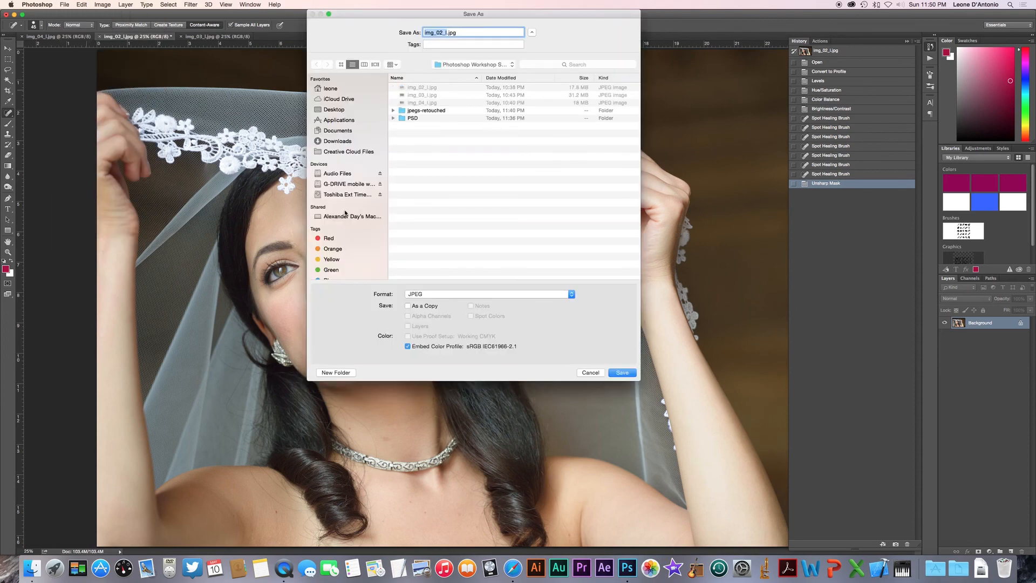
pyautogui.click(413, 119)
pyautogui.doubleClick(413, 119)
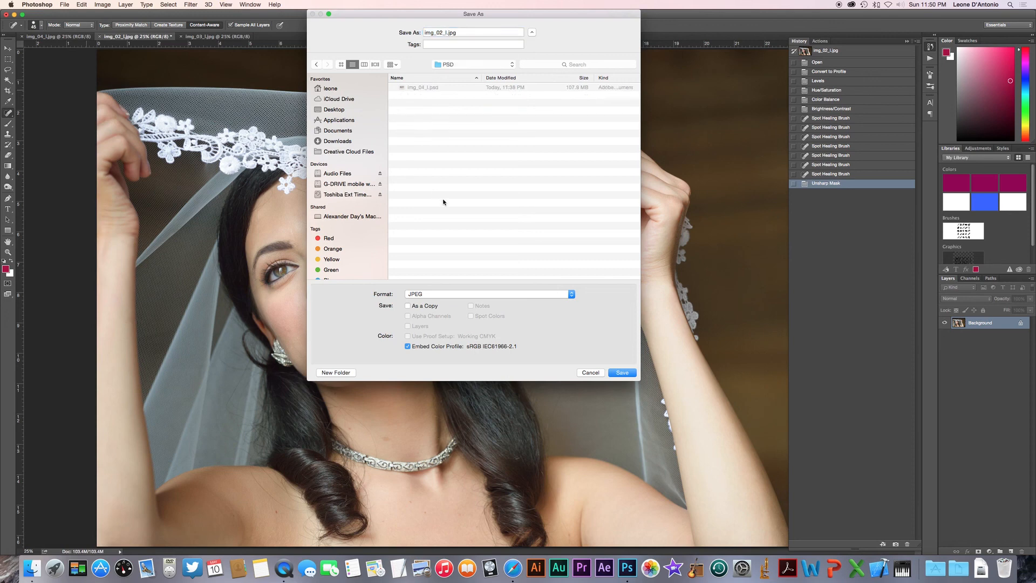
pyautogui.click(447, 294)
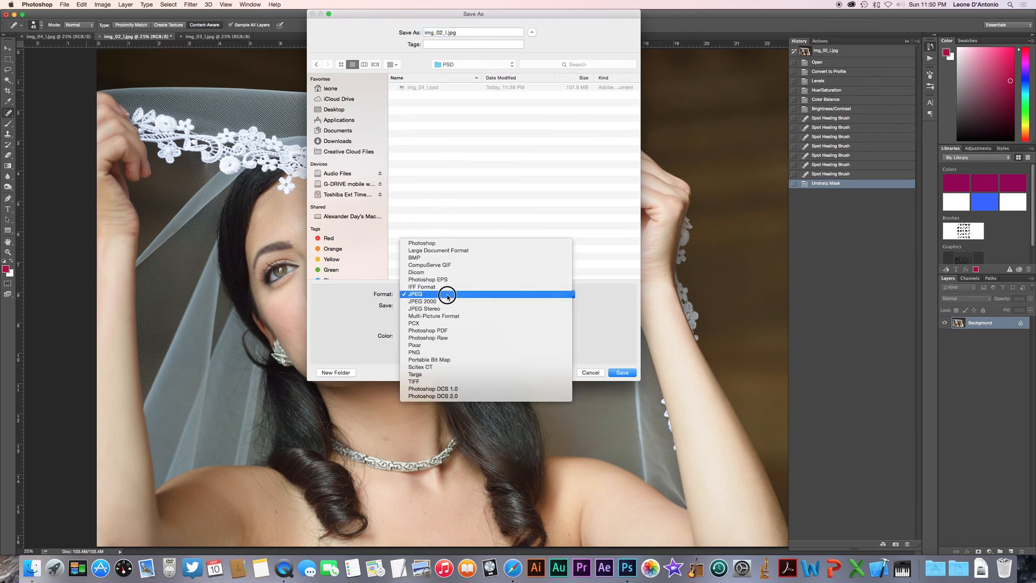
pyautogui.click(440, 244)
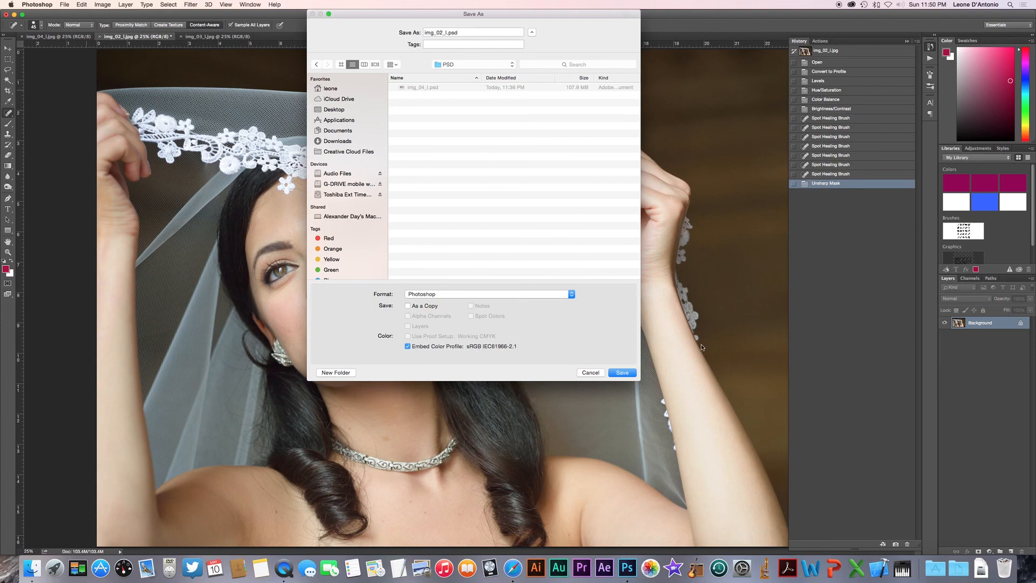
pyautogui.click(629, 374)
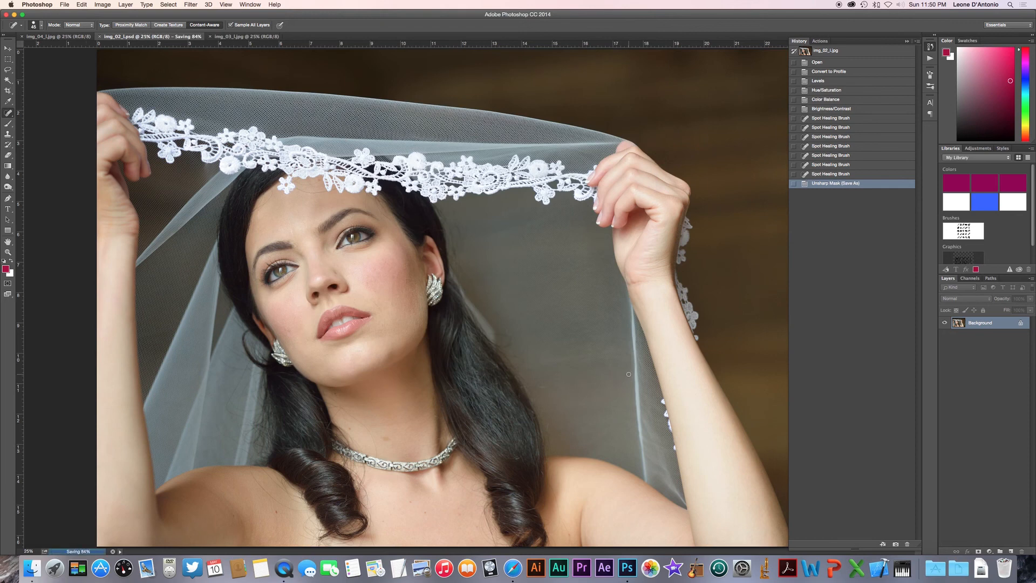
# Step: Save the bride photo as img_02_l.jpg in the jpegs-retouched folder, in JPEG format at maximum quality 12, Baseline ("Standard")
pyautogui.click(63, 4)
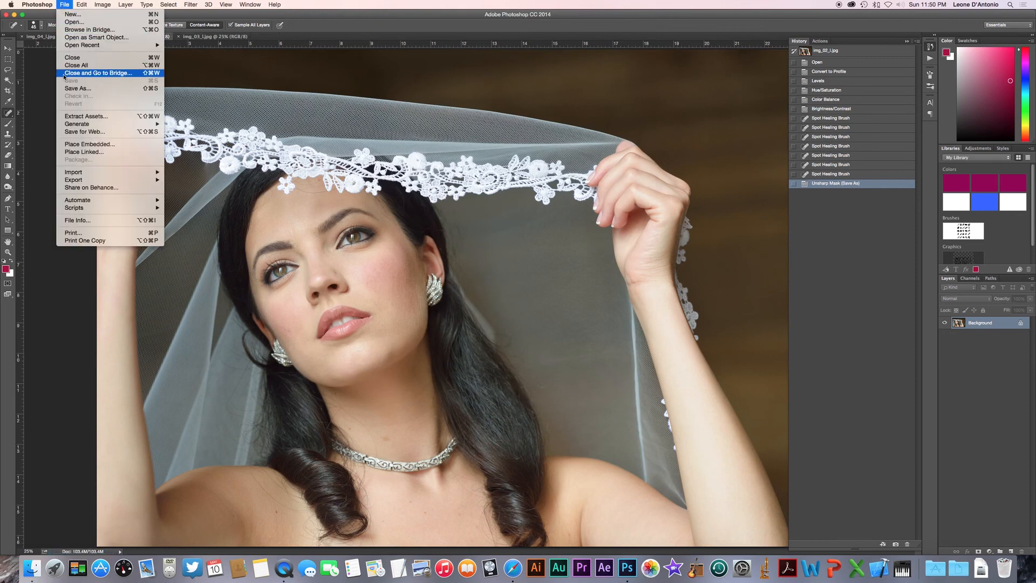
pyautogui.click(75, 89)
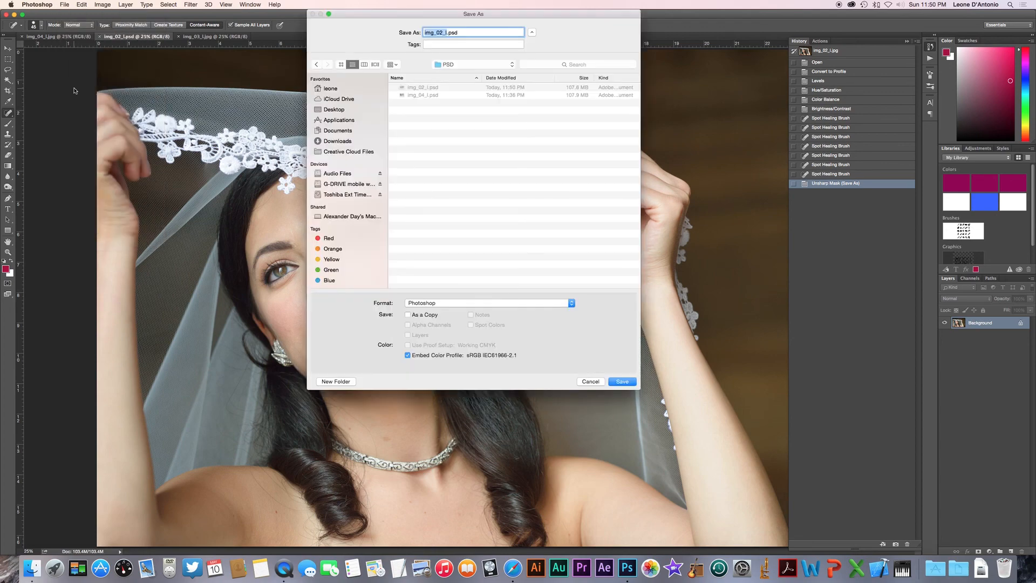
pyautogui.click(454, 65)
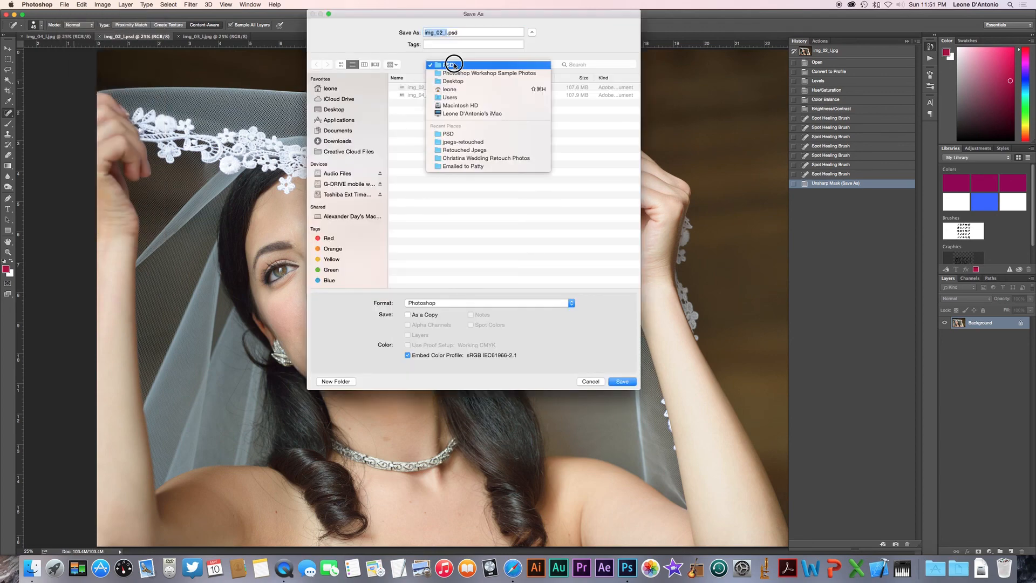
pyautogui.click(454, 73)
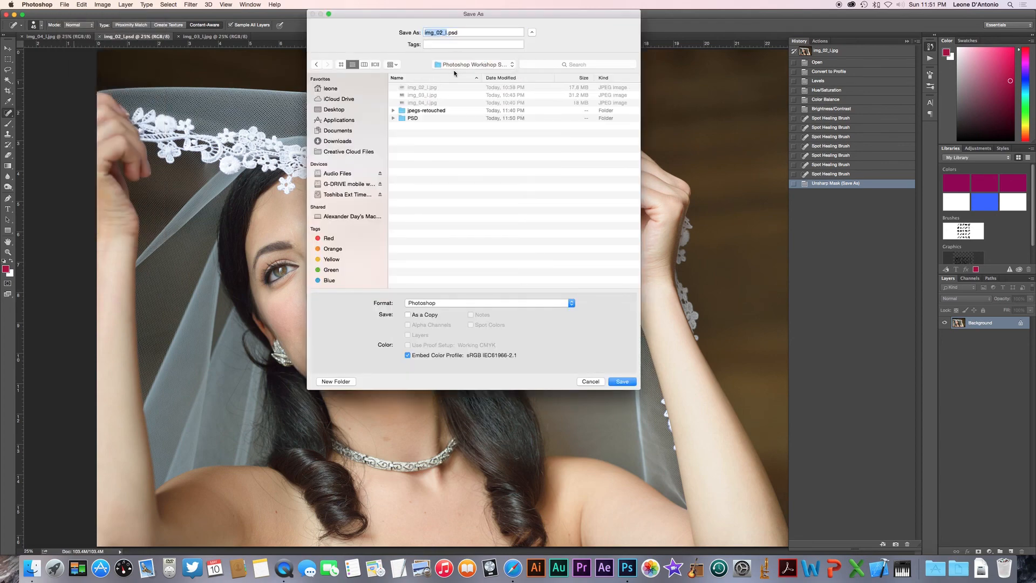
pyautogui.doubleClick(435, 111)
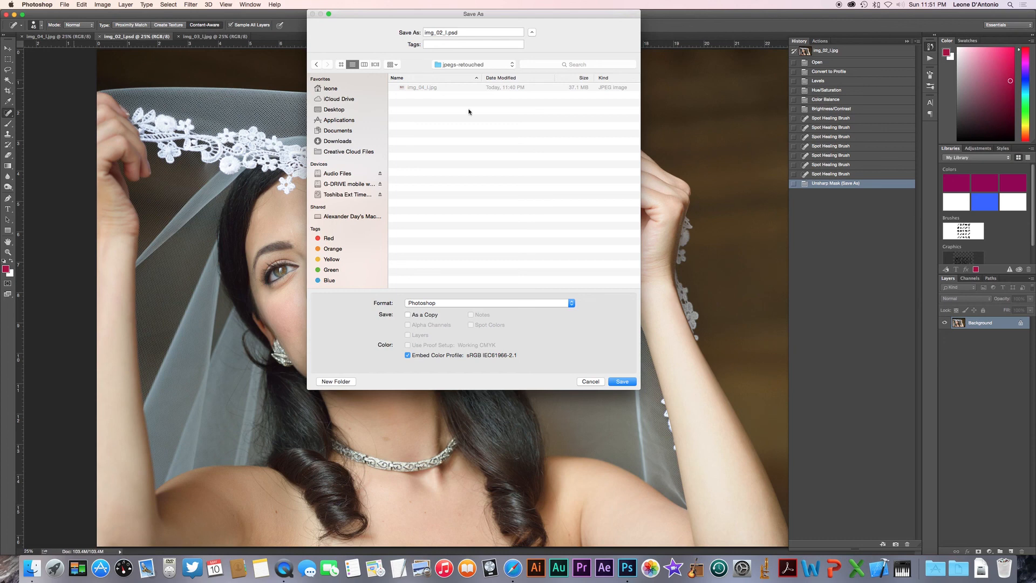
pyautogui.click(522, 305)
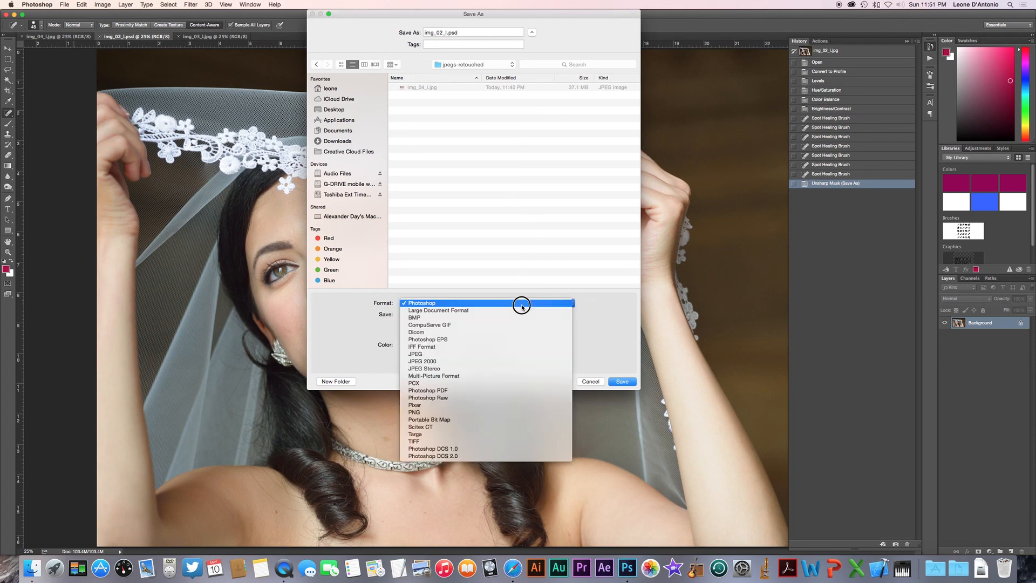
pyautogui.click(480, 353)
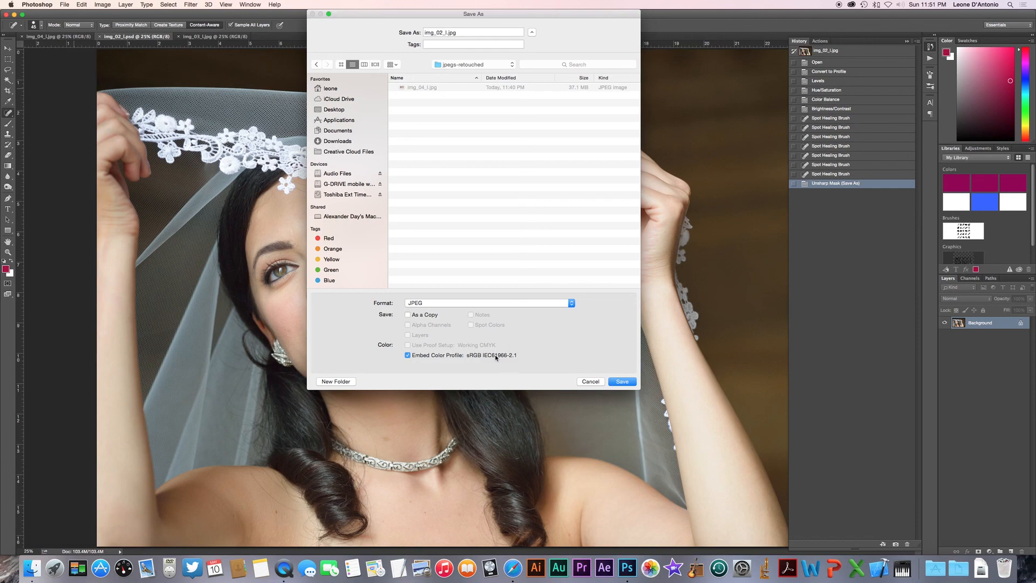
pyautogui.click(623, 382)
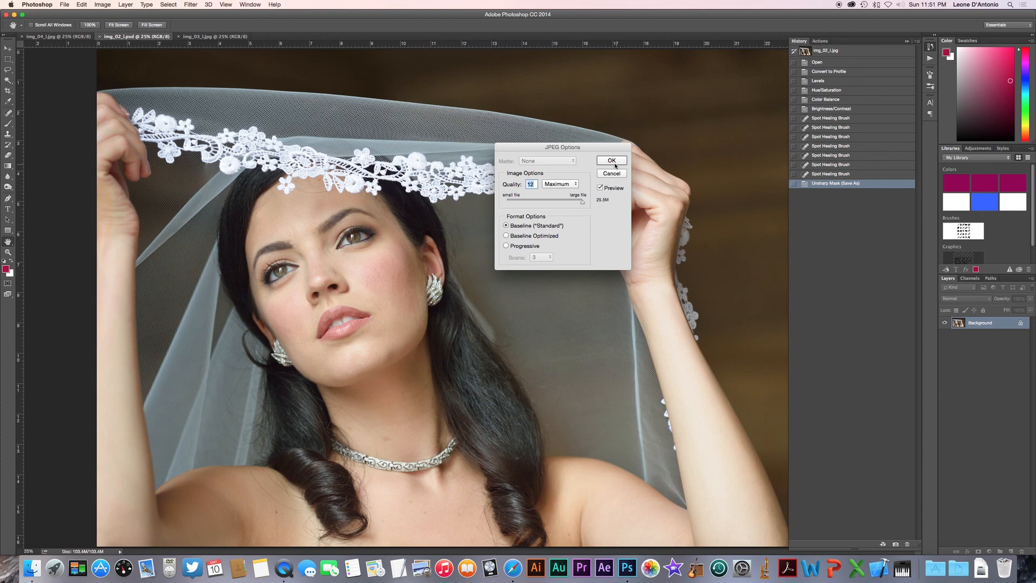
pyautogui.click(612, 161)
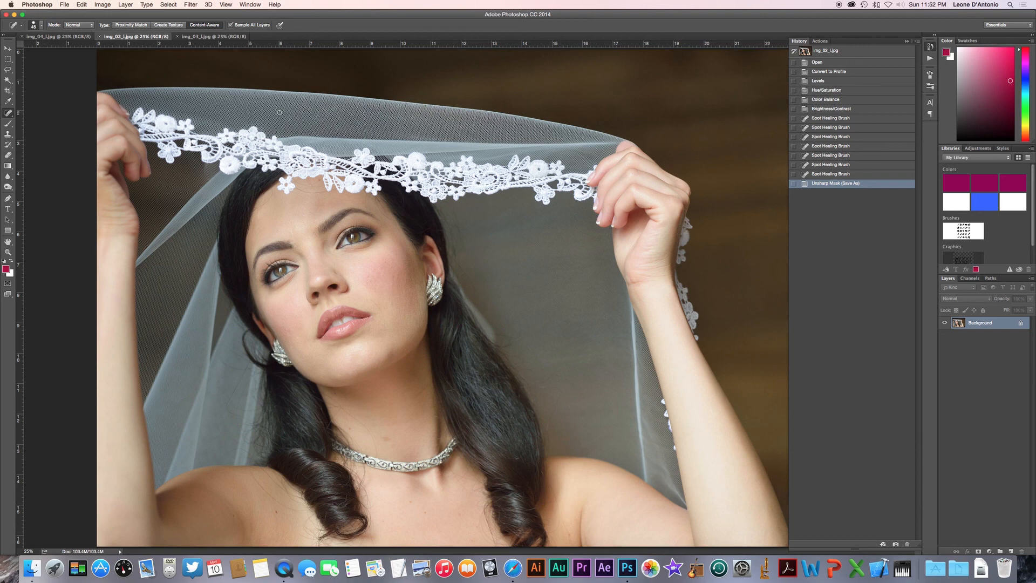
# Step: Inspect the finished bride photo at 66.7% magnification, checking the lace, eyes, skin, lips and earrings
pyautogui.press('super+equal')
pyautogui.press('super+equal')
pyautogui.press('super+equal')
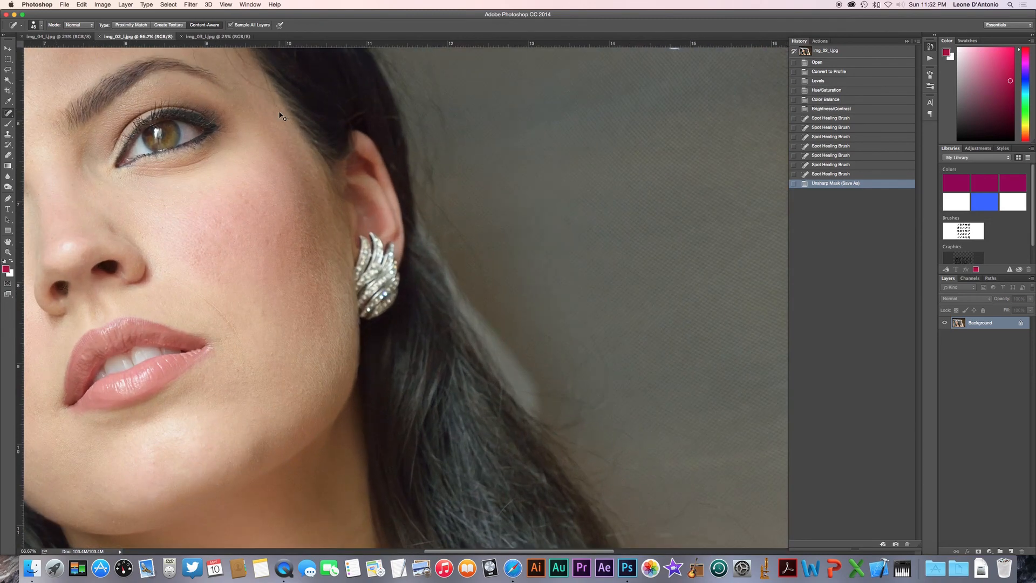
pyautogui.moveTo(280, 113)
pyautogui.mouseDown()
pyautogui.moveTo(397, 188)
pyautogui.moveTo(418, 177)
pyautogui.mouseUp()
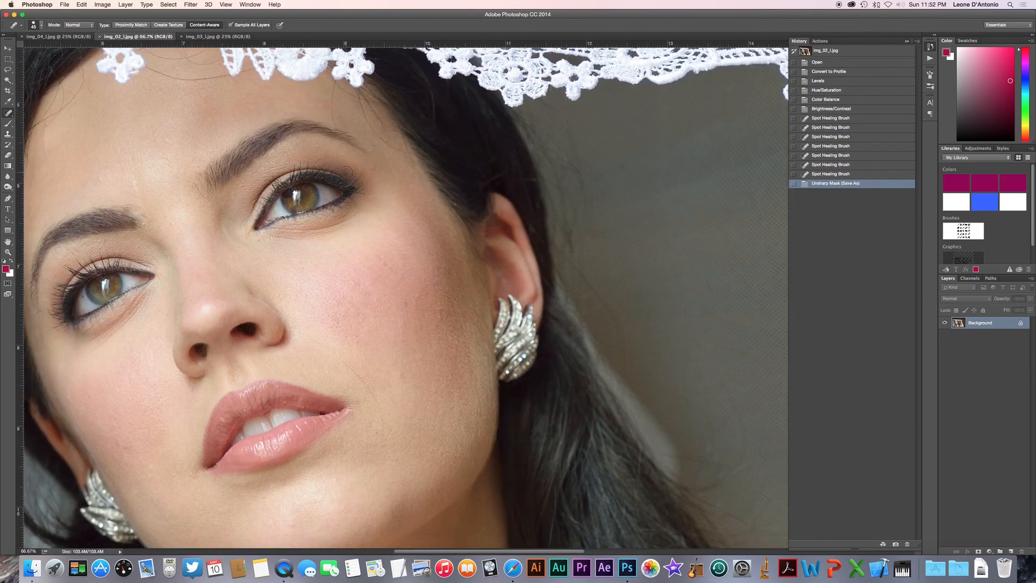
pyautogui.scroll(5, 283, 170)
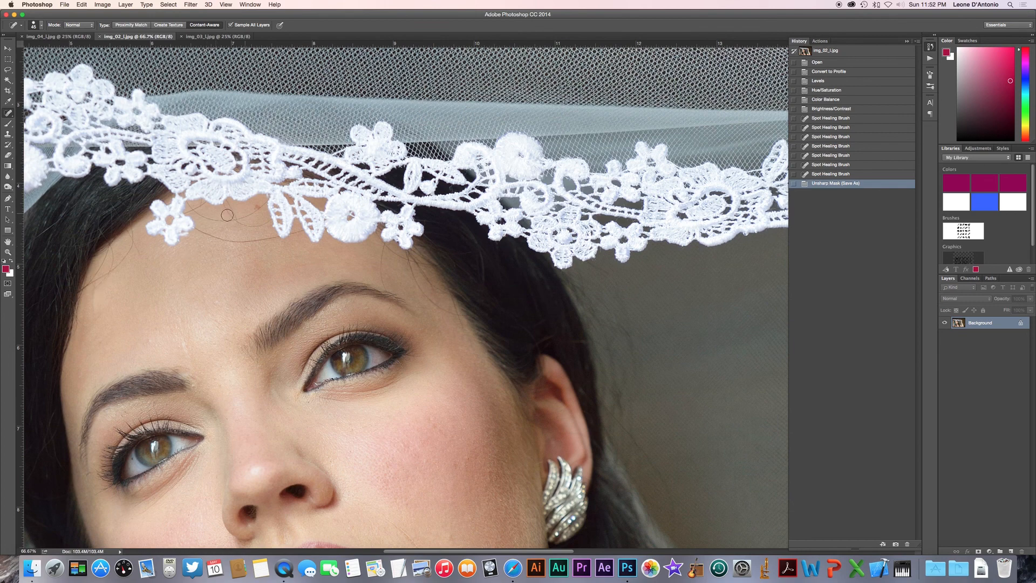
pyautogui.scroll(-3, 539, 274)
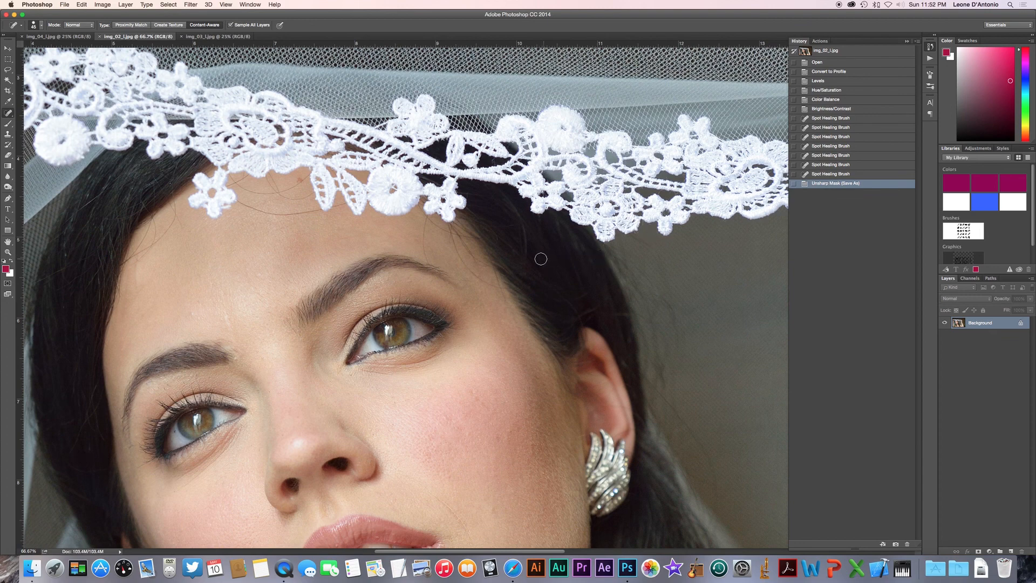
pyautogui.hscroll(-10, 541, 259)
pyautogui.scroll(-10, 486, 253)
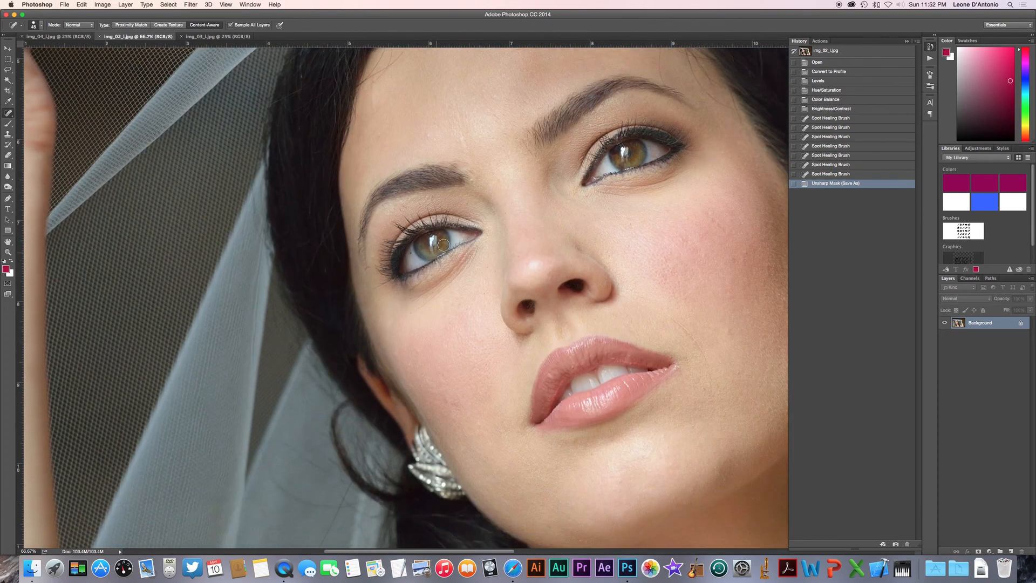
pyautogui.hscroll(10, 410, 242)
pyautogui.scroll(-2, 379, 239)
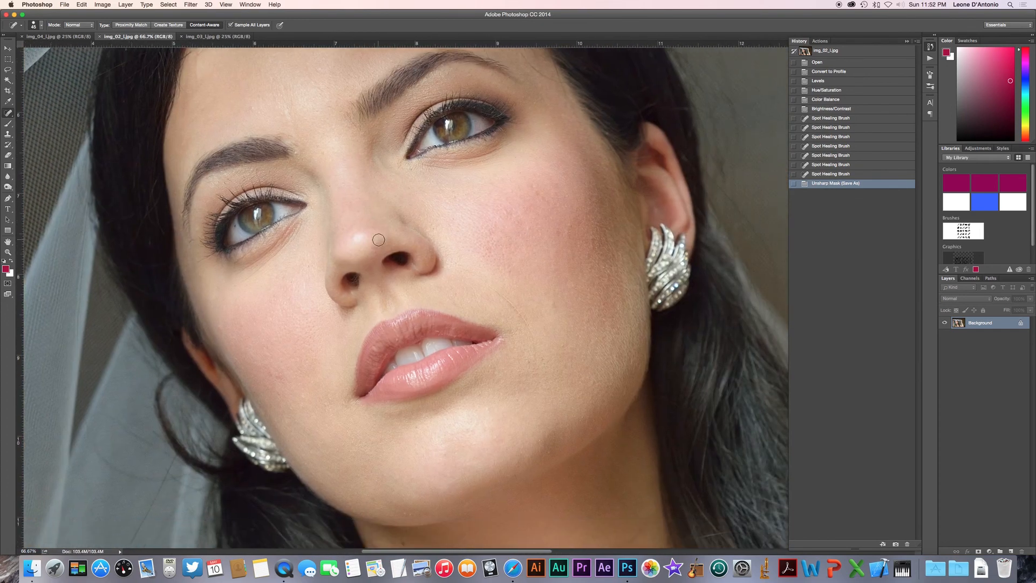
pyautogui.scroll(-4, 379, 239)
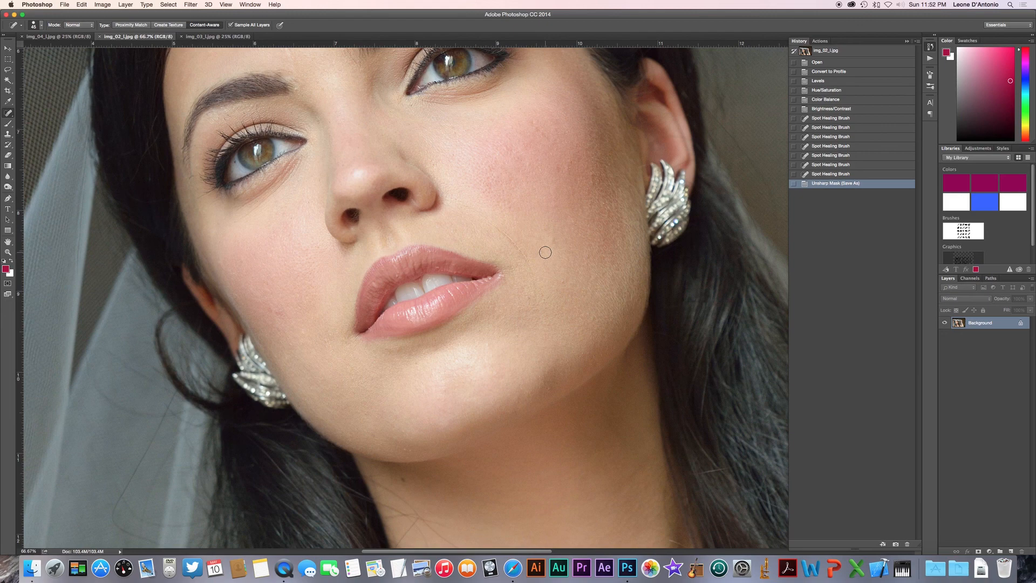
pyautogui.scroll(6, 638, 271)
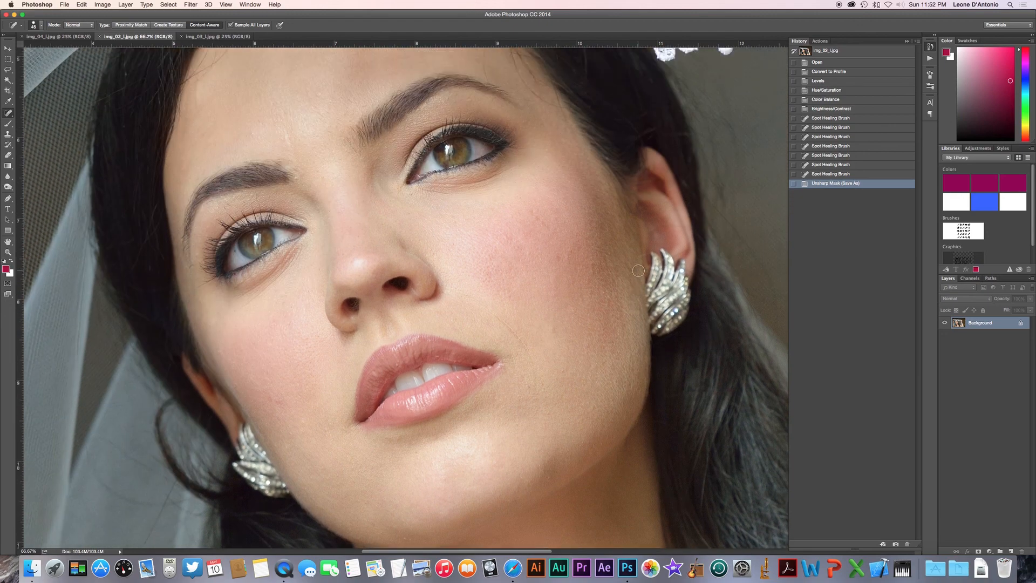